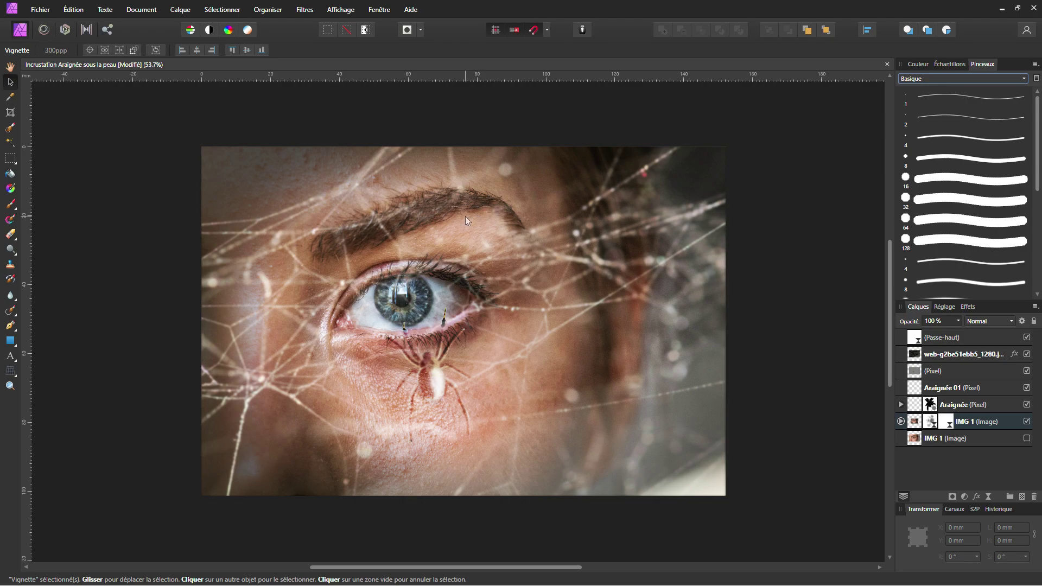
Create a landscape 4R photo document in millimetres, 152.4 × 101.6 mm at 300 PPP, RVB/8, with a transparent background.
click(39, 10)
click(44, 34)
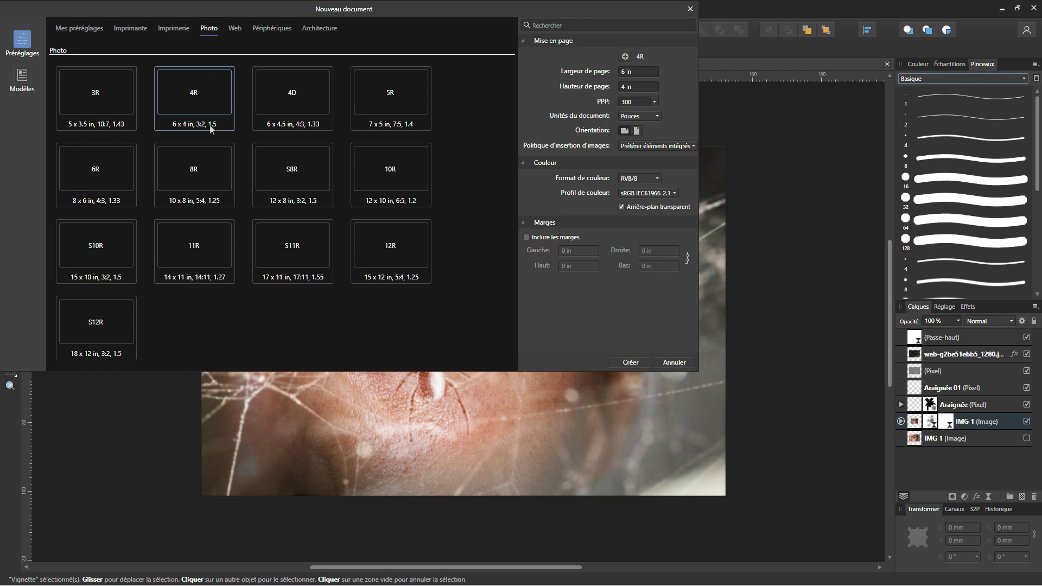
click(637, 118)
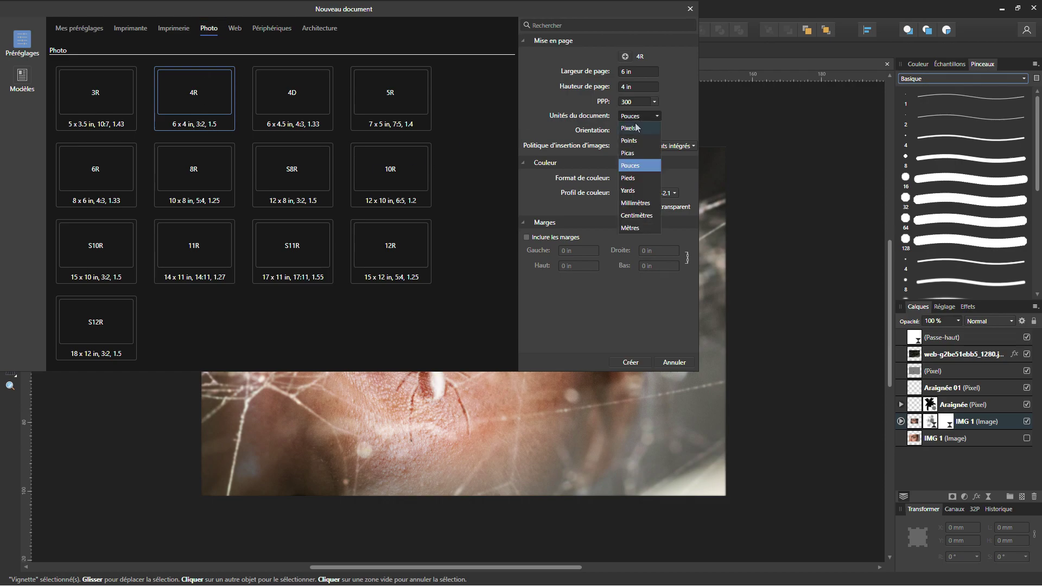
click(636, 201)
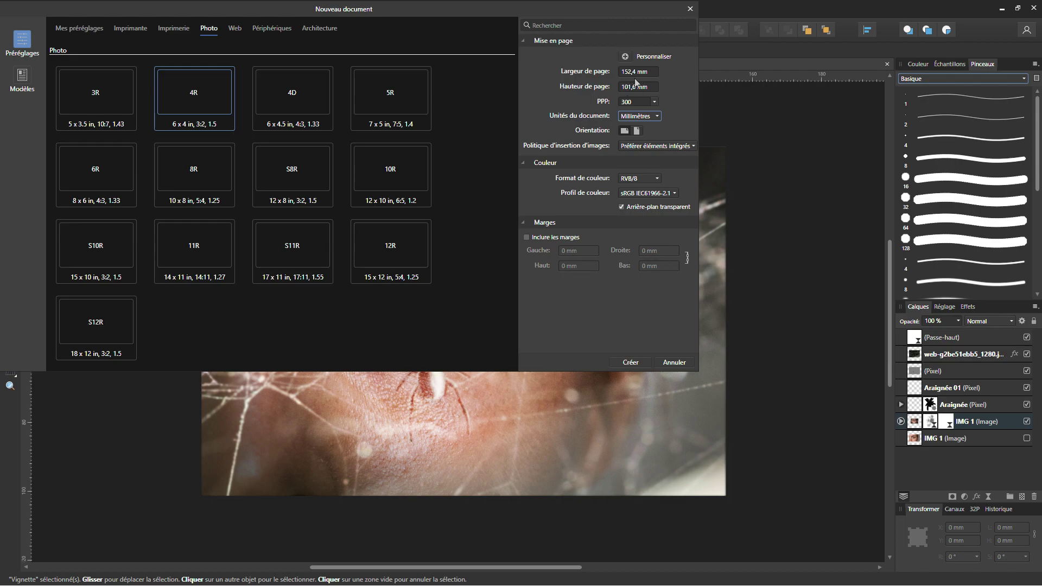
click(625, 131)
click(655, 183)
click(602, 211)
click(622, 364)
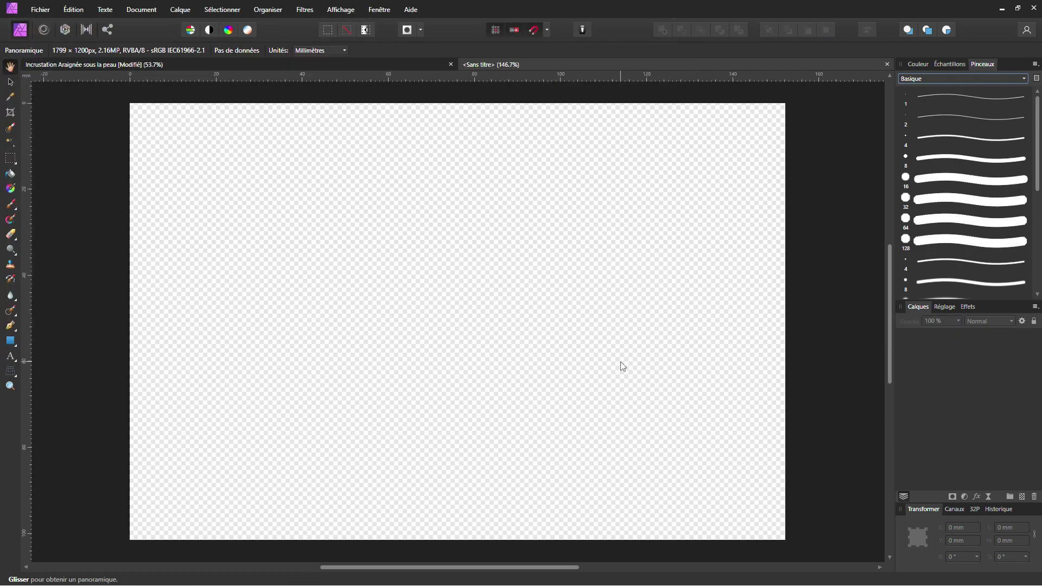
Load the close-up eye photo and araneus-g016f34428_1920.jpg together as images to insert into the document.
click(47, 12)
click(73, 243)
click(77, 102)
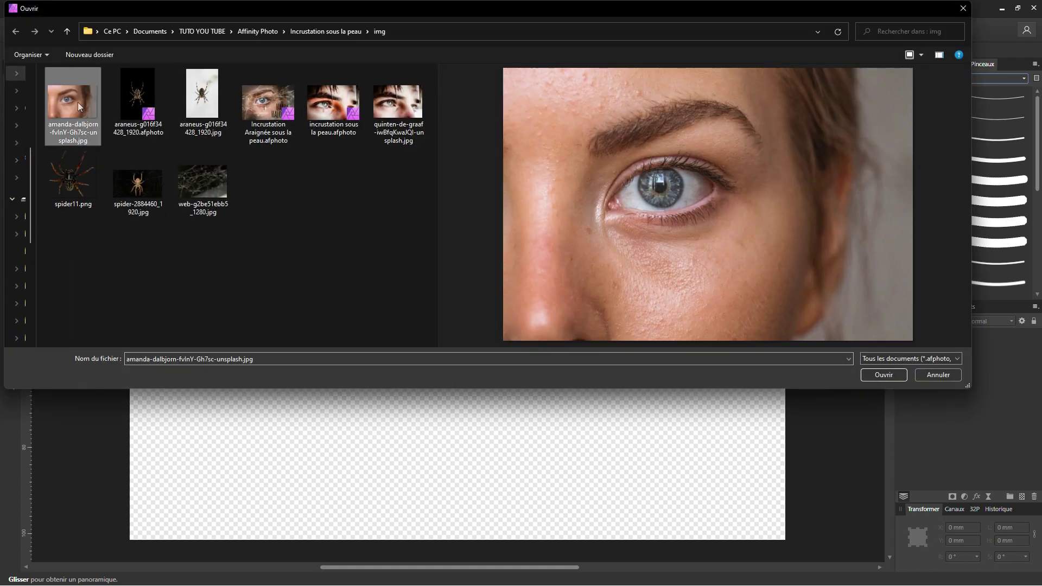
ctrl+click(202, 101)
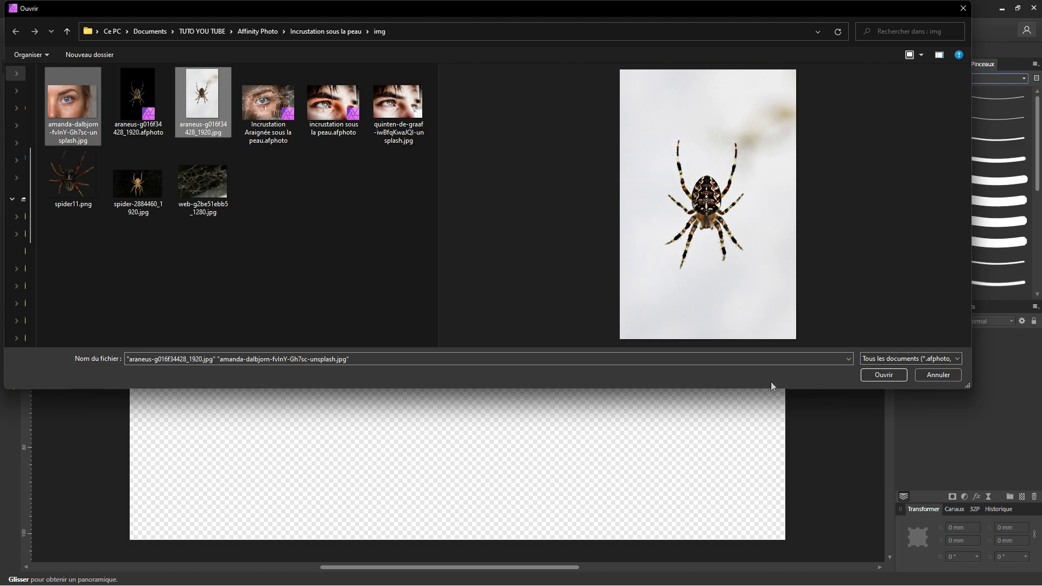
click(884, 375)
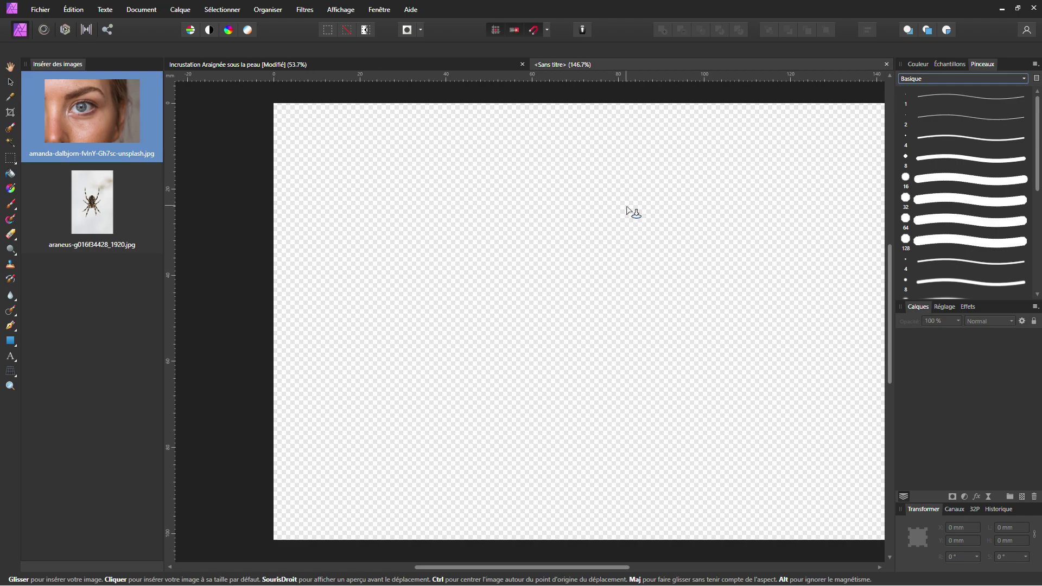
Place the eye photo to fill the whole page and the spider image over it at about 44 × 67 mm.
scroll(630, 242, right, 2)
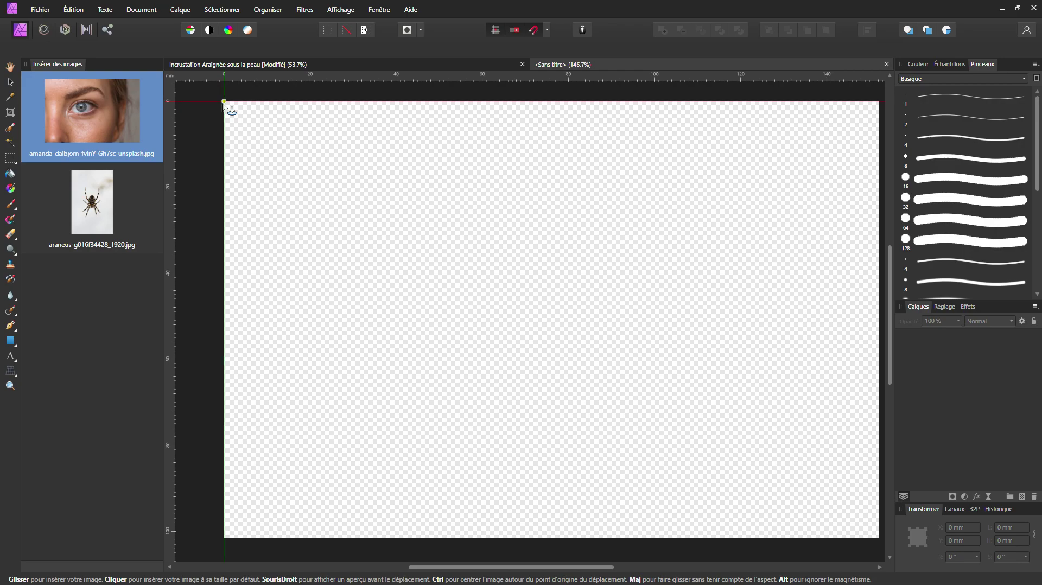
drag(224, 101, 826, 536)
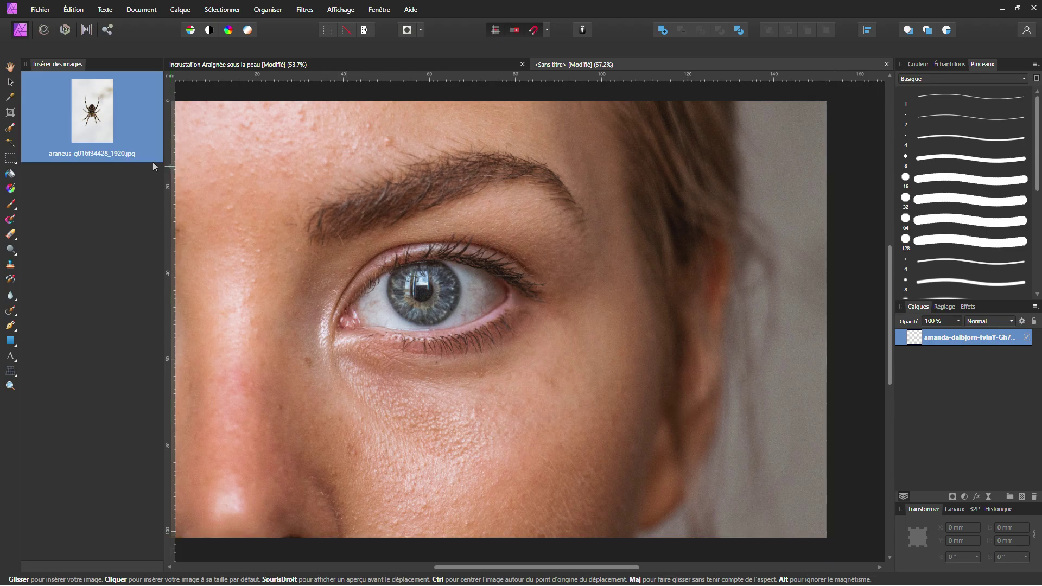
drag(414, 197, 640, 463)
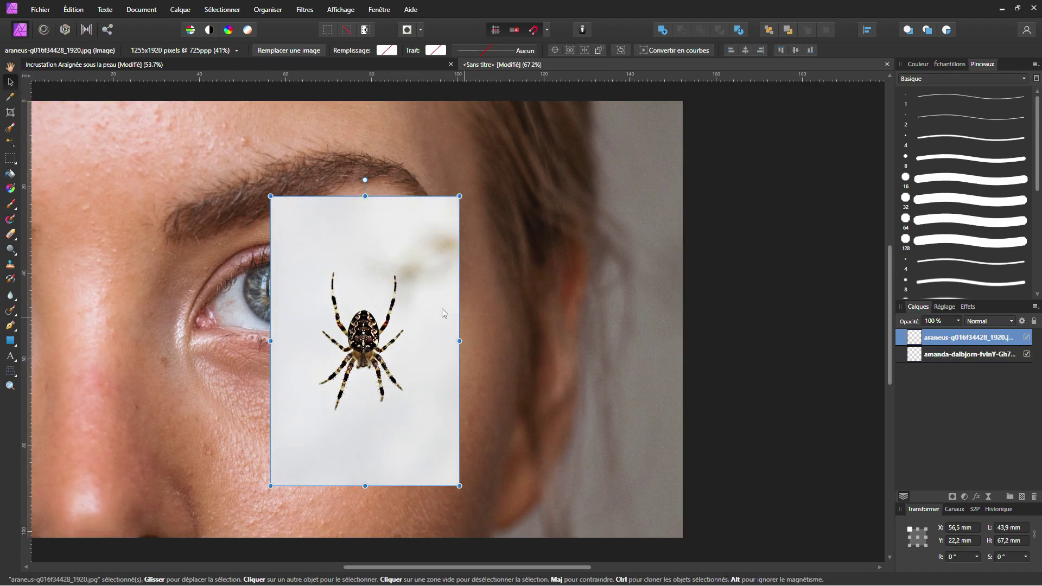
Hide the spider image layer and duplicate the eye photo layer.
scroll(432, 322, down, 1)
drag(419, 324, 483, 301)
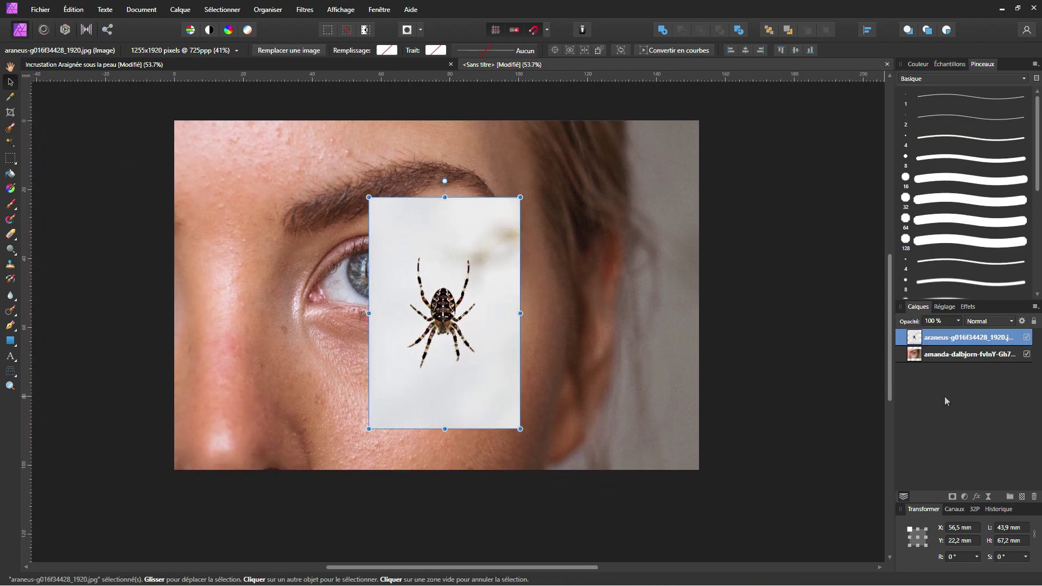
click(1027, 337)
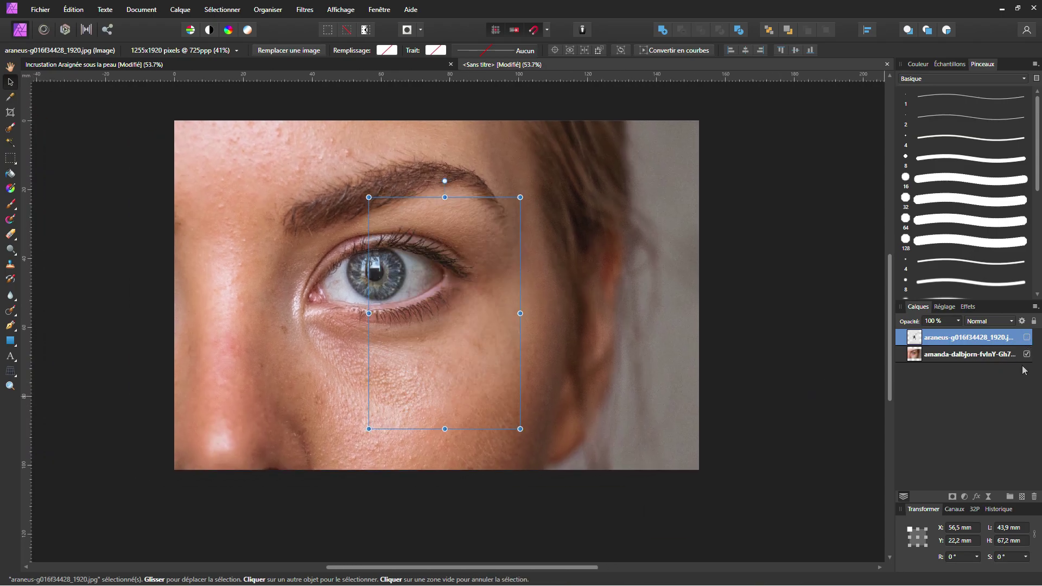
click(972, 355)
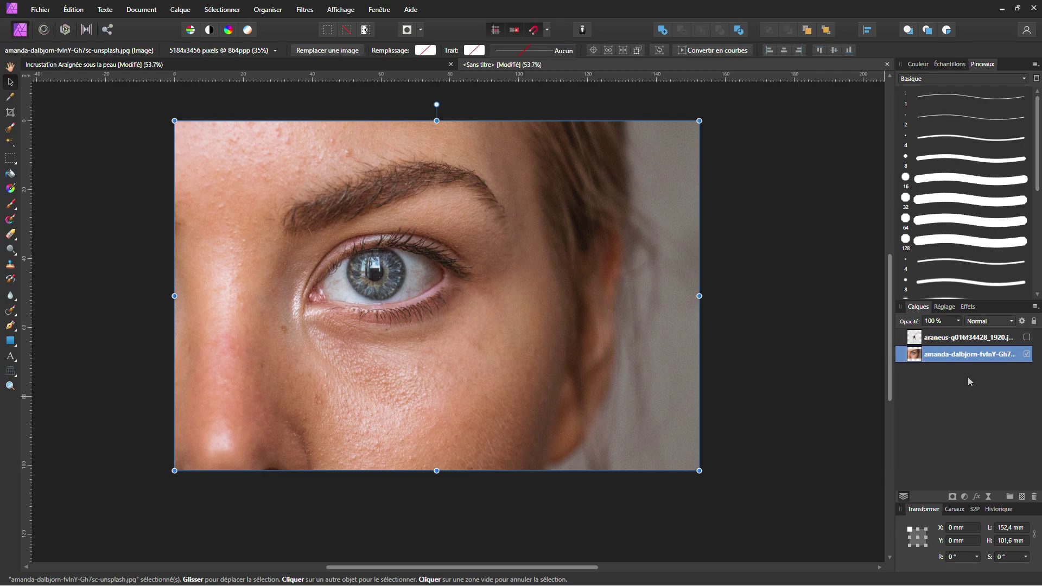
key(ctrl+j)
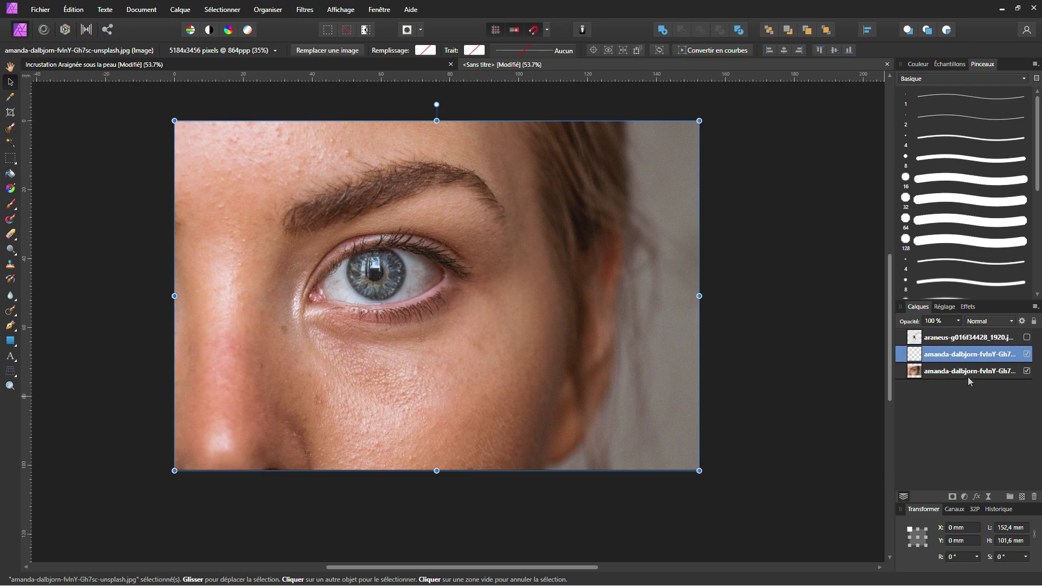
Add a Levels adjustment for the lower copy of the eye photo.
click(971, 373)
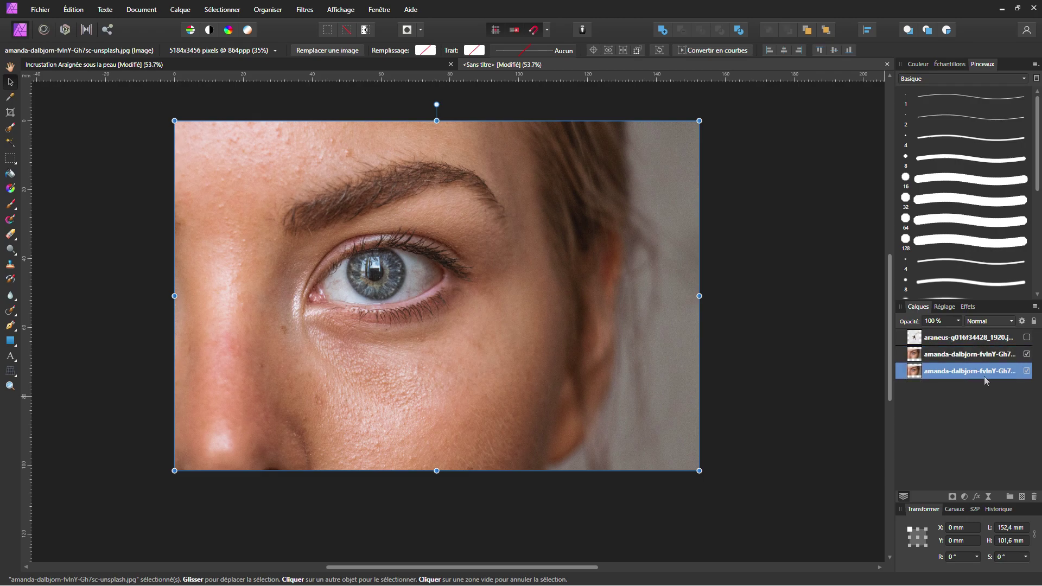
mouse_move(968, 374)
mouse_down()
mouse_move(965, 365)
mouse_move(965, 374)
mouse_up()
click(965, 497)
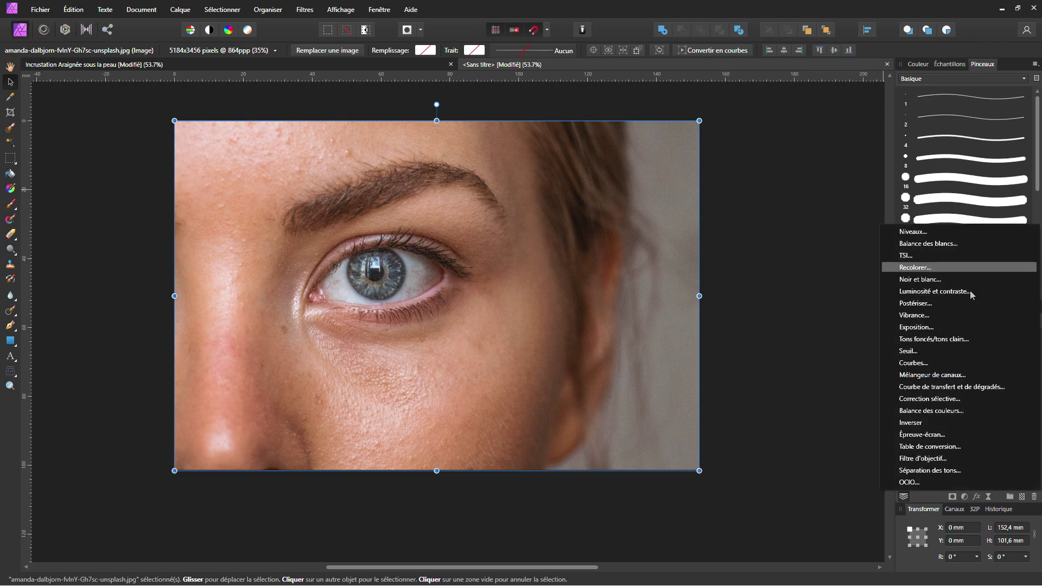
click(936, 233)
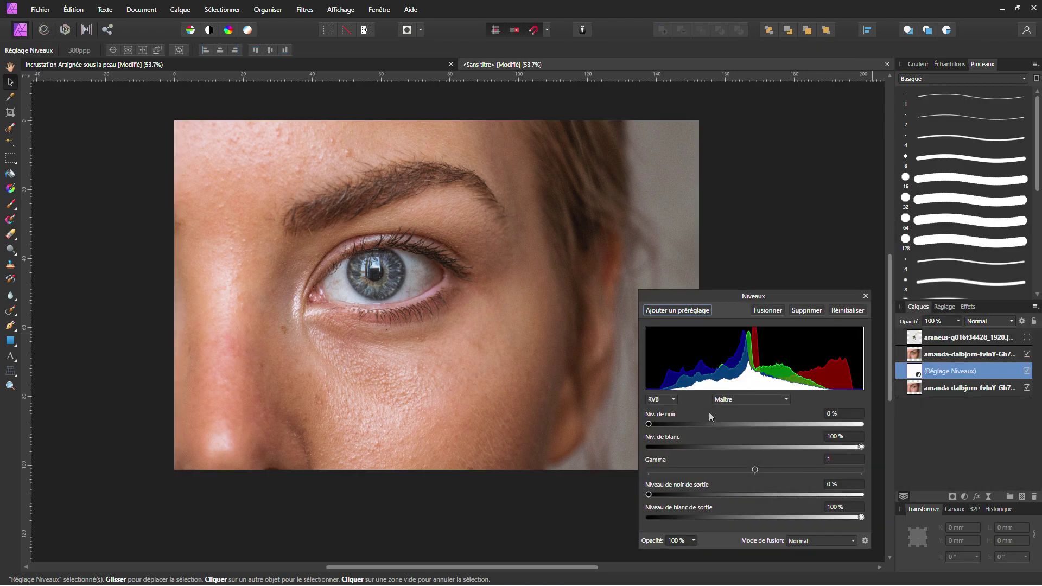
With the upper eye copy hidden, set the lower copy's Levels black level to 18% and white level to 81%.
drag(862, 448, 825, 447)
drag(649, 424, 702, 424)
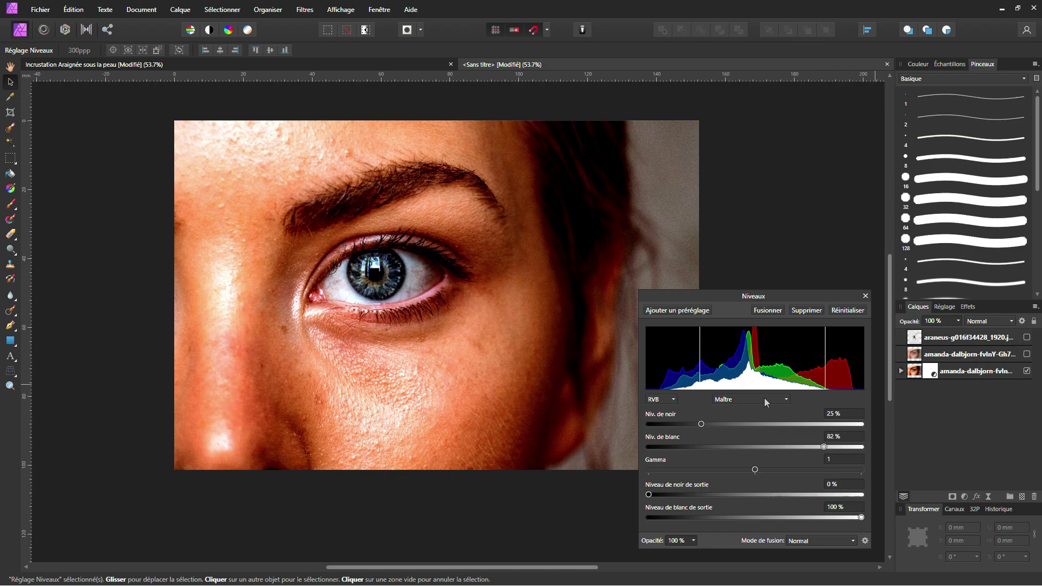
drag(702, 425, 671, 425)
mouse_move(824, 447)
mouse_down()
mouse_move(839, 448)
mouse_move(822, 447)
mouse_up()
drag(672, 424, 686, 426)
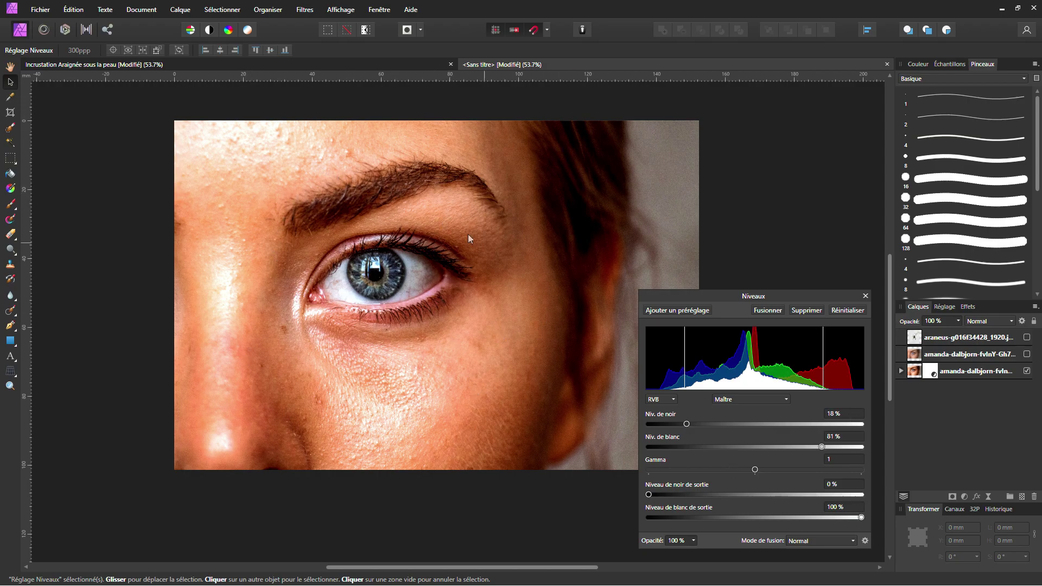
click(865, 297)
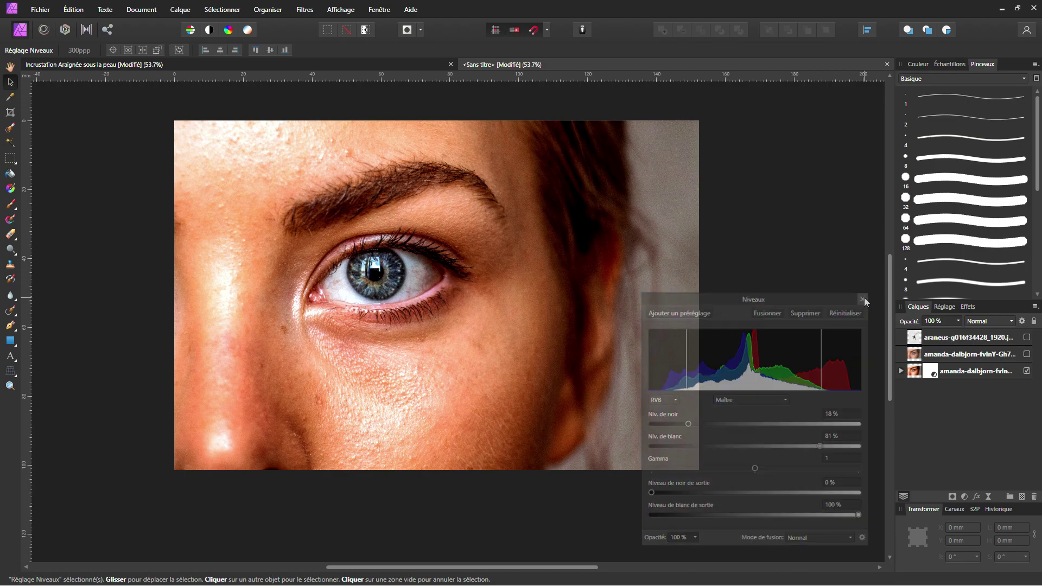
Show the upper eye photo copy and attach an HSL (TSI) adjustment to it as a nested layer.
click(916, 359)
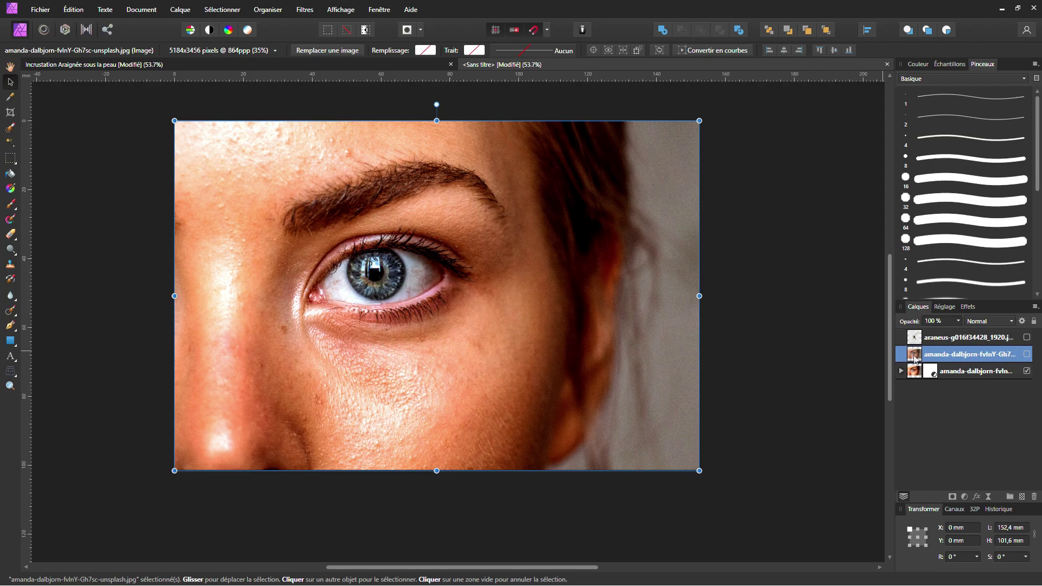
click(965, 497)
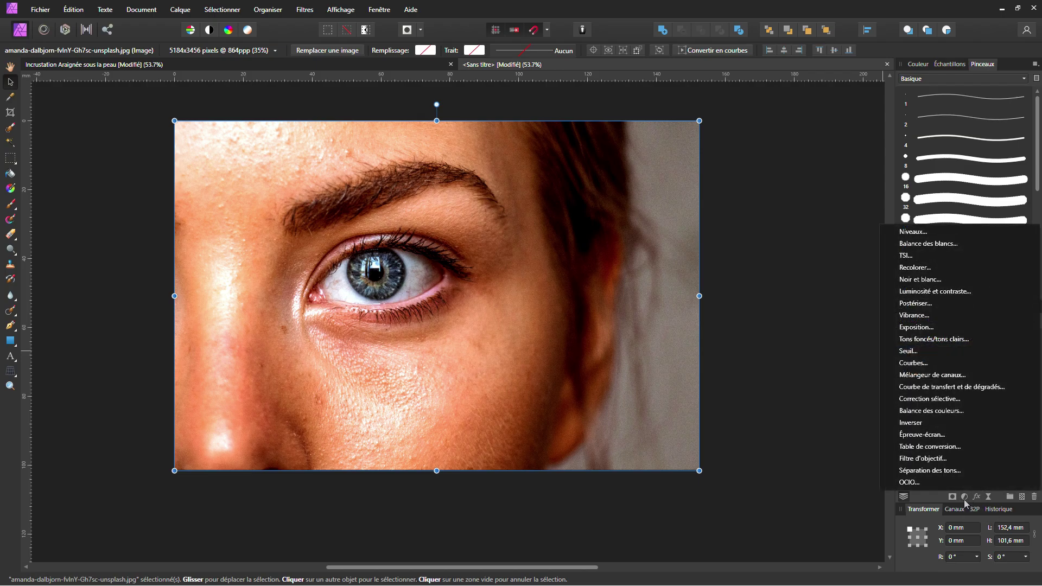
click(928, 256)
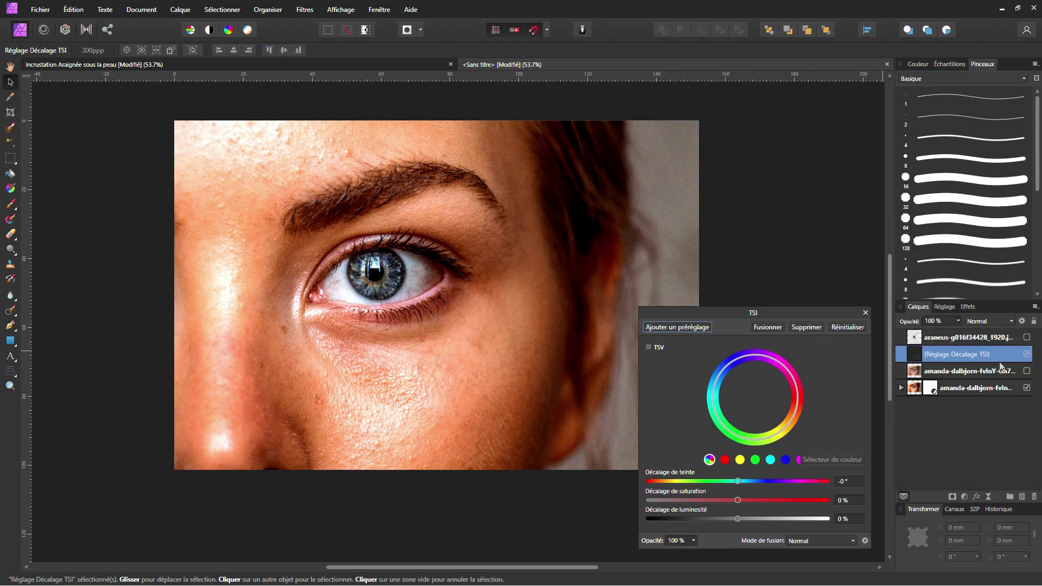
click(1027, 371)
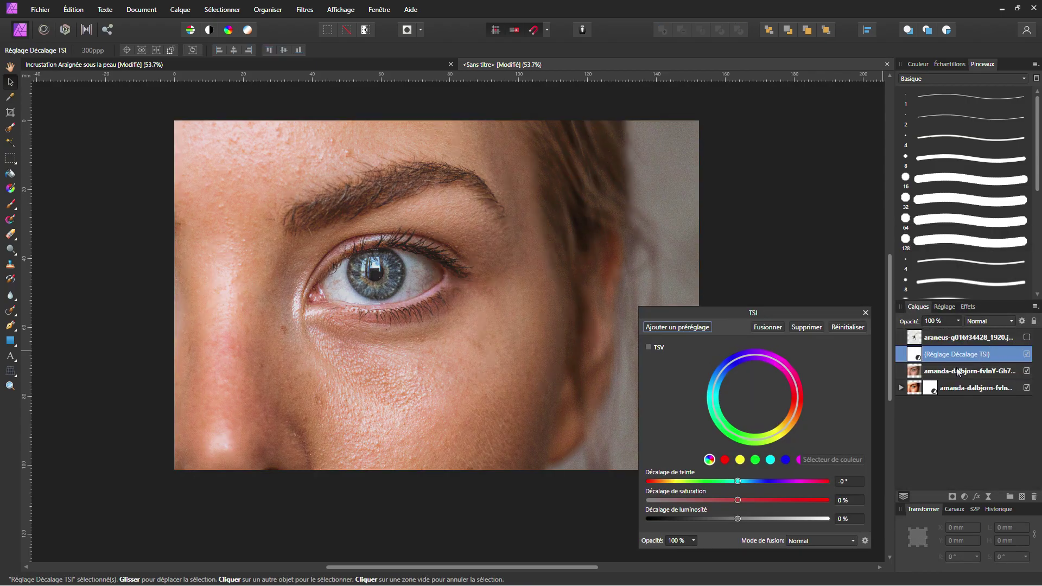
drag(943, 355, 916, 373)
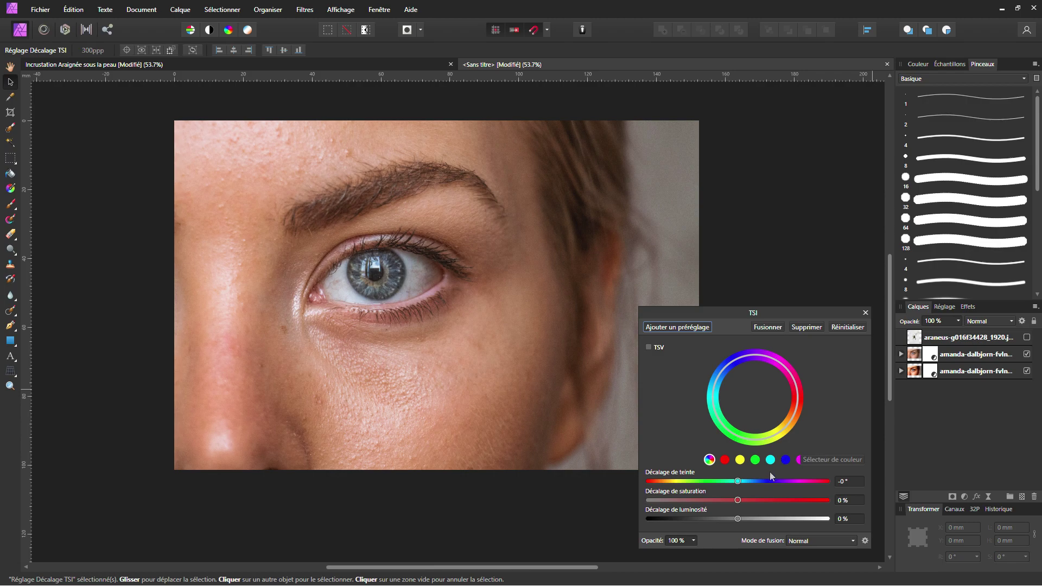
Set the HSL adjustment's saturation shift to 38%, hue shift to -8° and luminosity shift to -16%.
drag(737, 500, 769, 502)
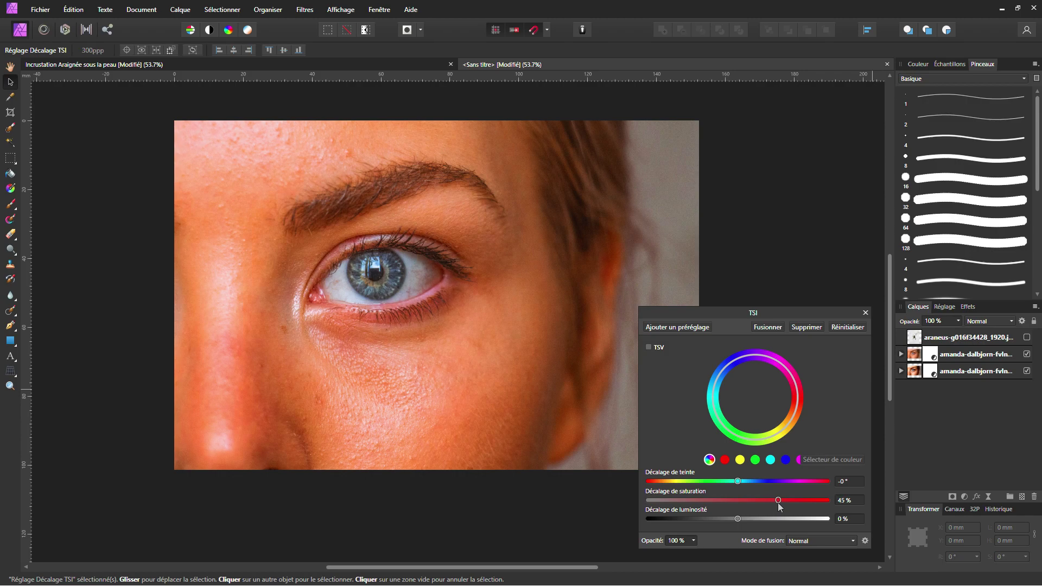
mouse_move(775, 510)
mouse_down()
mouse_move(783, 511)
mouse_move(774, 514)
mouse_up()
mouse_move(738, 483)
mouse_down()
mouse_move(679, 490)
mouse_move(732, 490)
mouse_up()
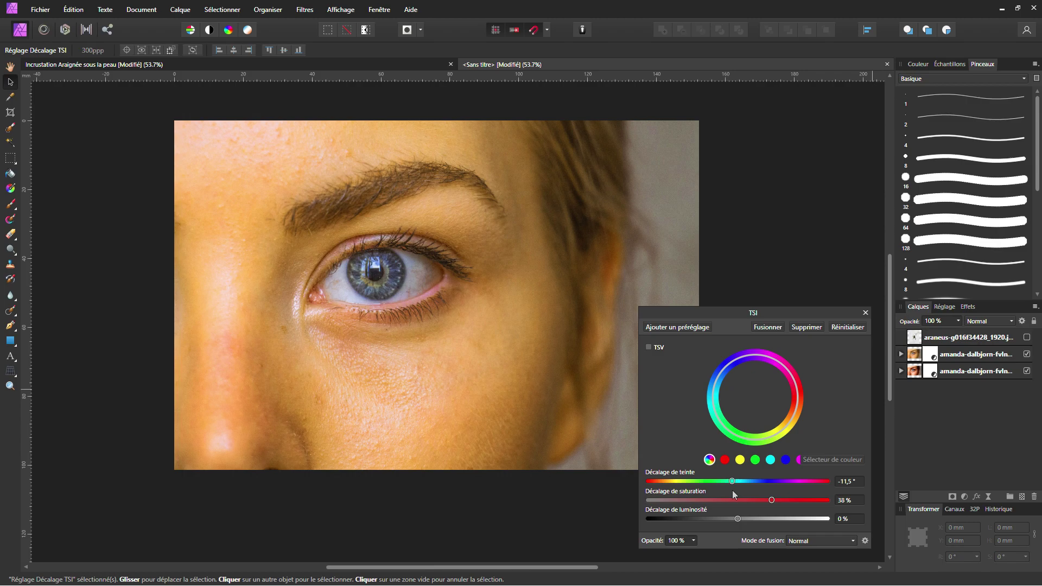
drag(733, 490, 734, 491)
text(-8)
mouse_move(740, 521)
mouse_down()
mouse_move(714, 525)
mouse_move(724, 525)
mouse_up()
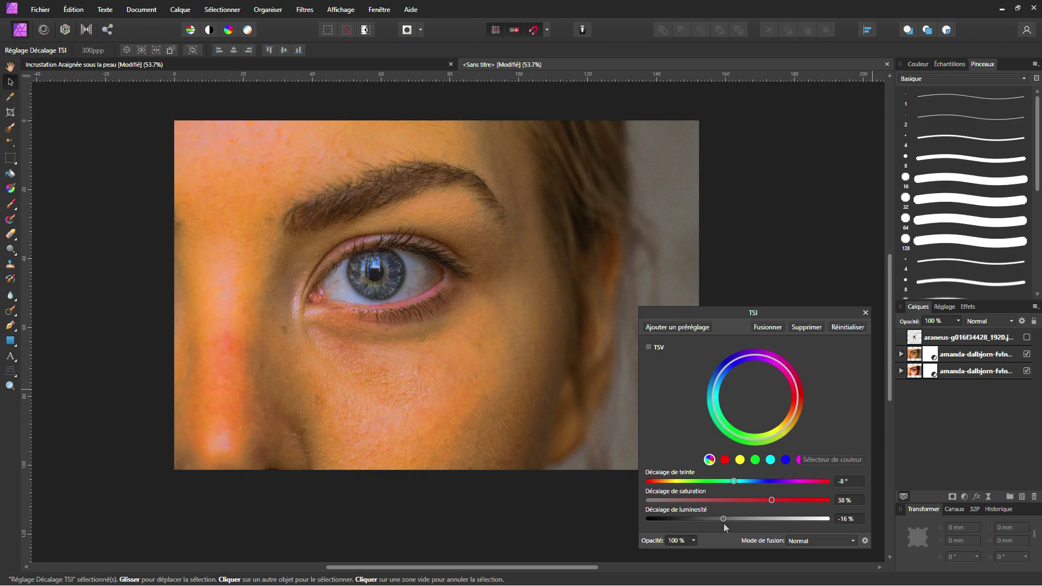
click(865, 312)
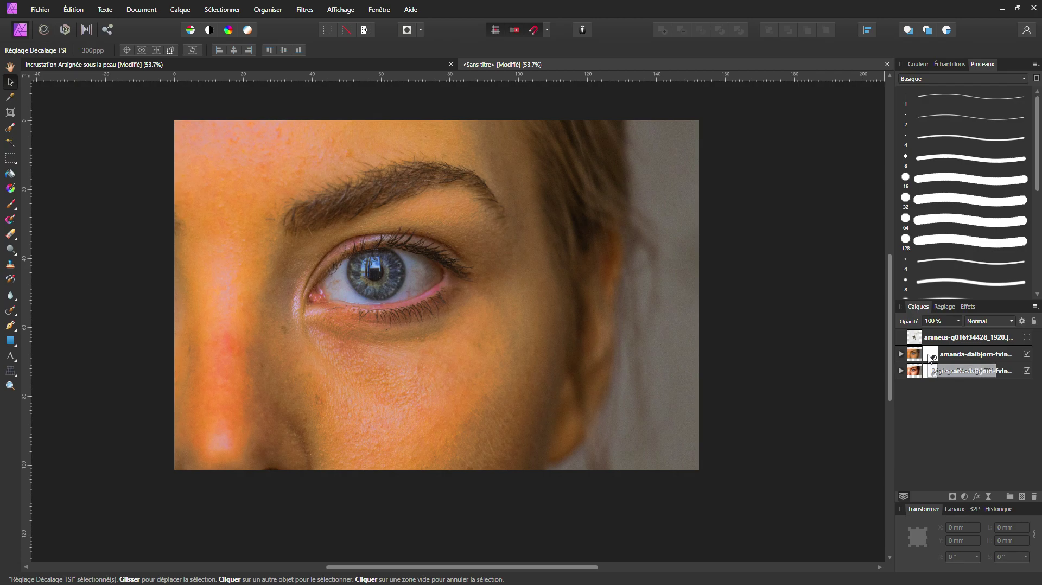
Invert the mask of the HSL (TSI) adjustment nested in the upper eye photo copy to black.
click(933, 358)
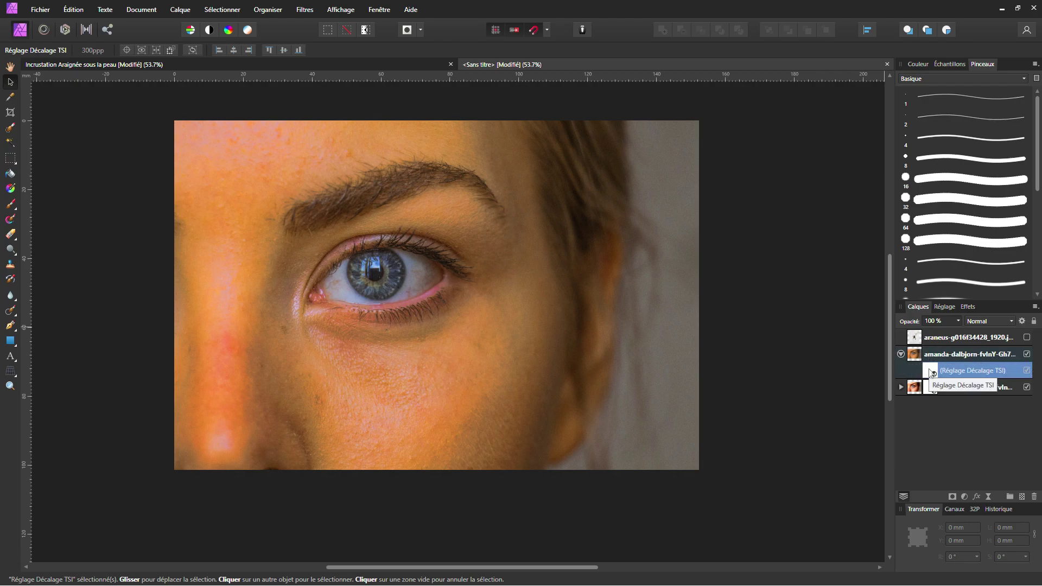
key(ctrl+i)
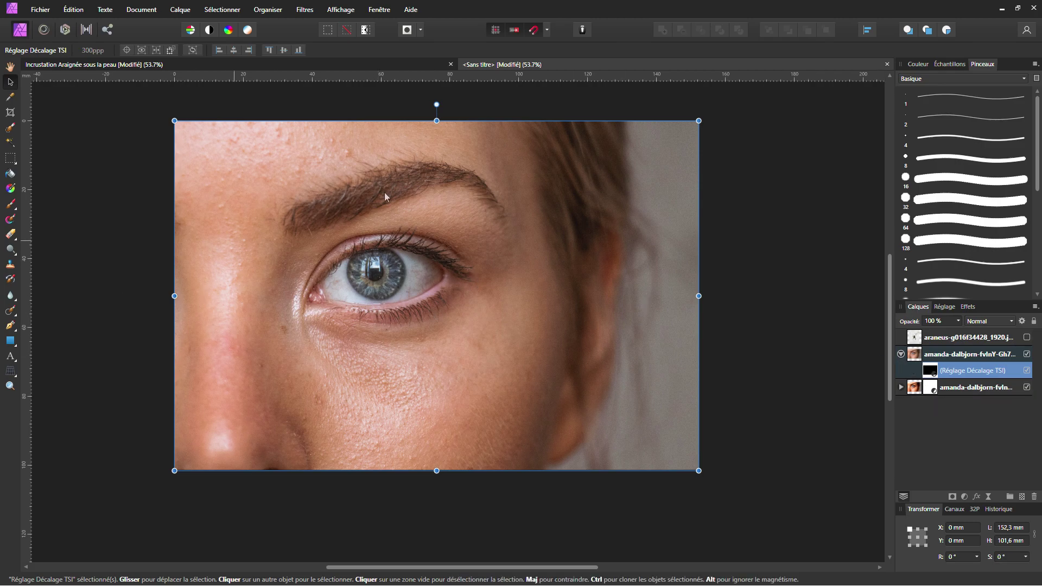
Paint white on the HSL adjustment's mask over the forehead, nose, cheek and eyelid with a soft 512 px brush at 25% flow.
click(10, 206)
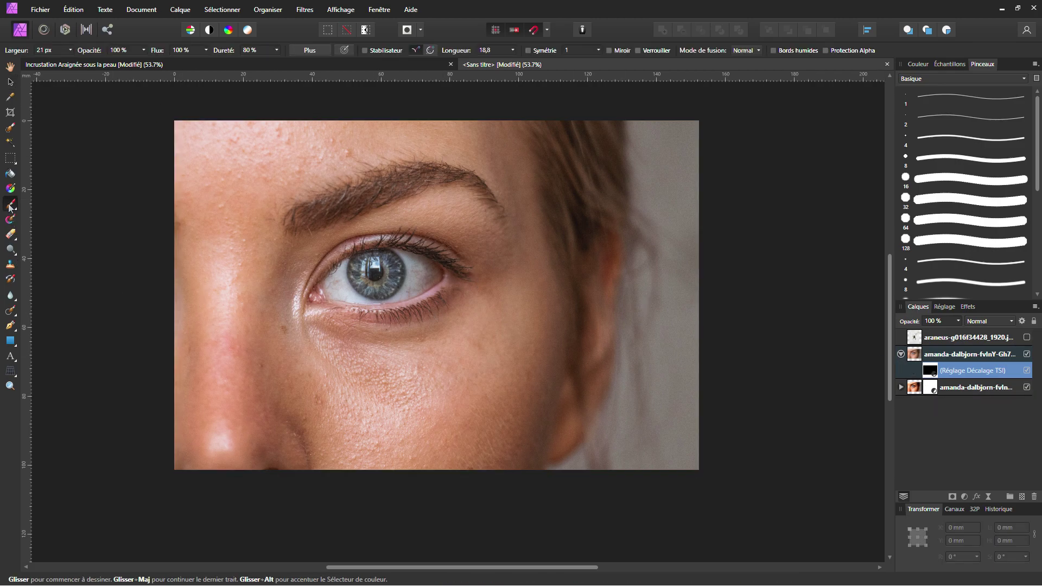
click(917, 64)
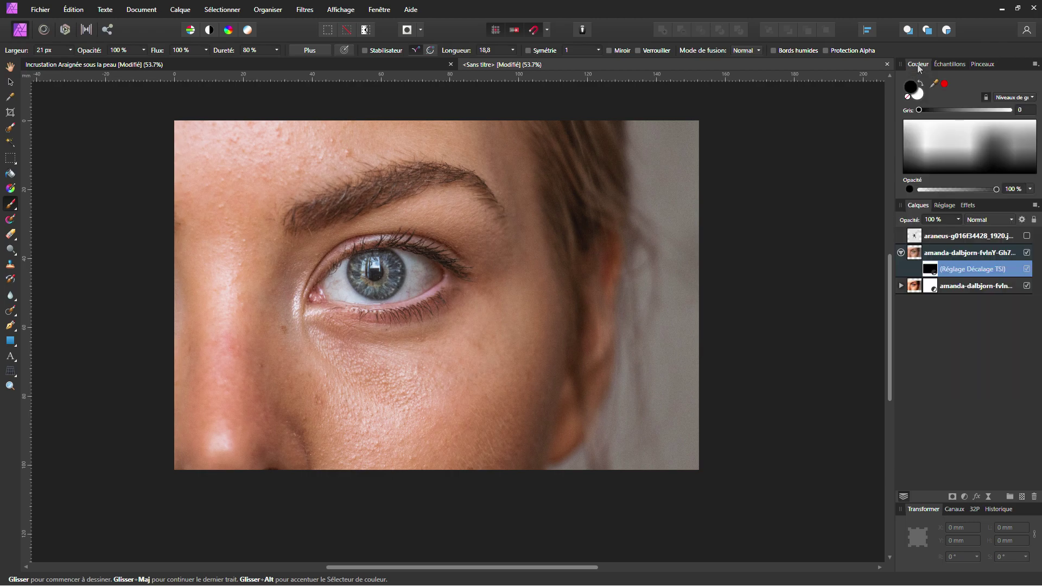
click(980, 64)
scroll(906, 233, down, 5)
click(926, 232)
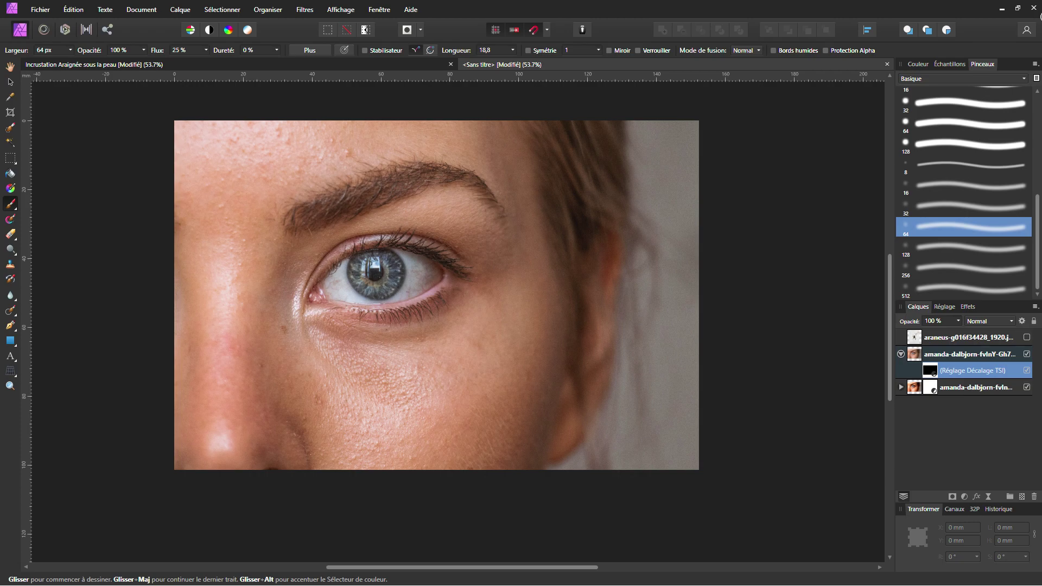
click(918, 64)
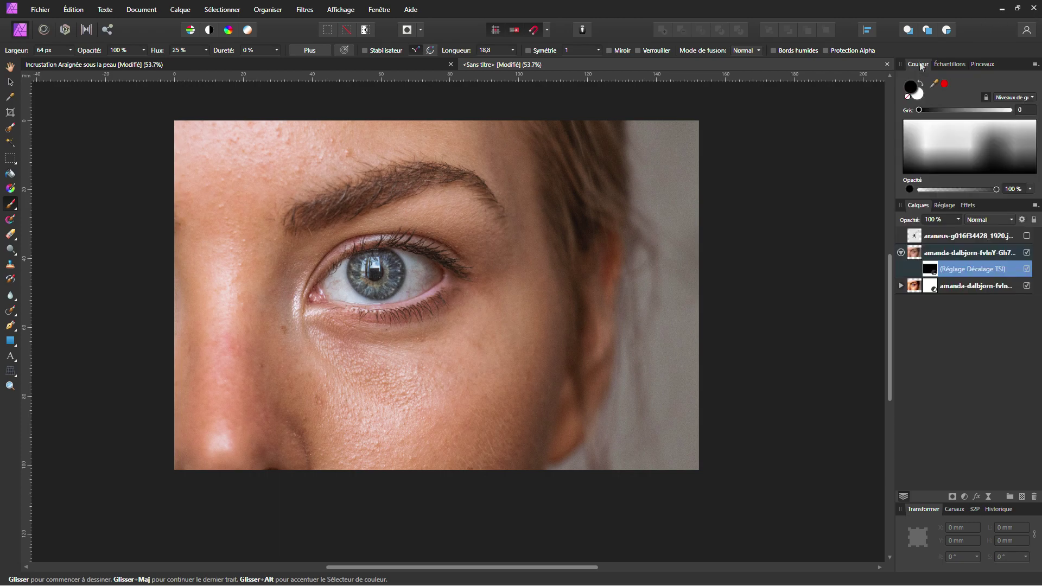
click(919, 97)
click(983, 64)
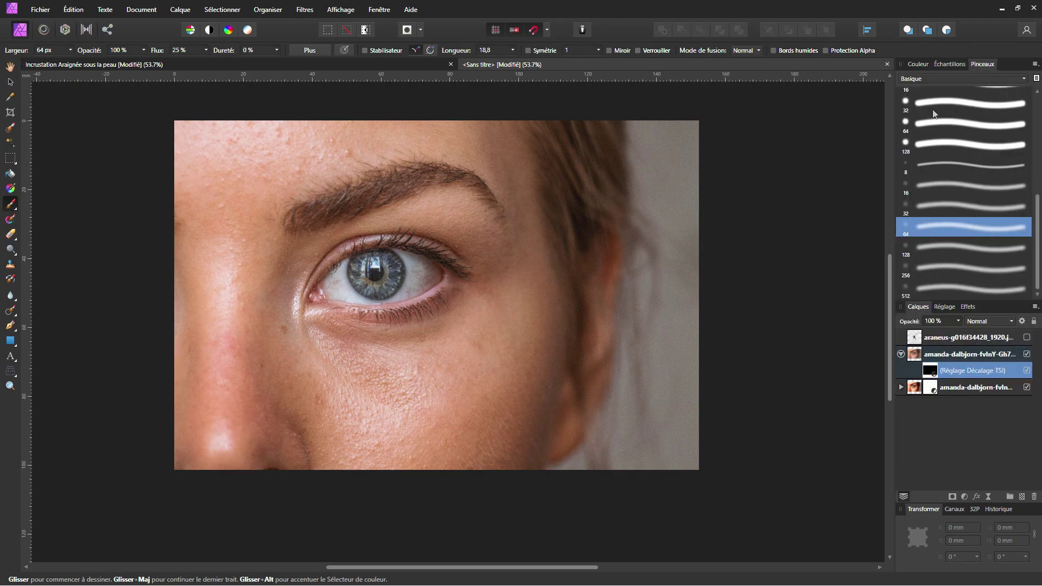
click(70, 50)
drag(67, 63, 85, 63)
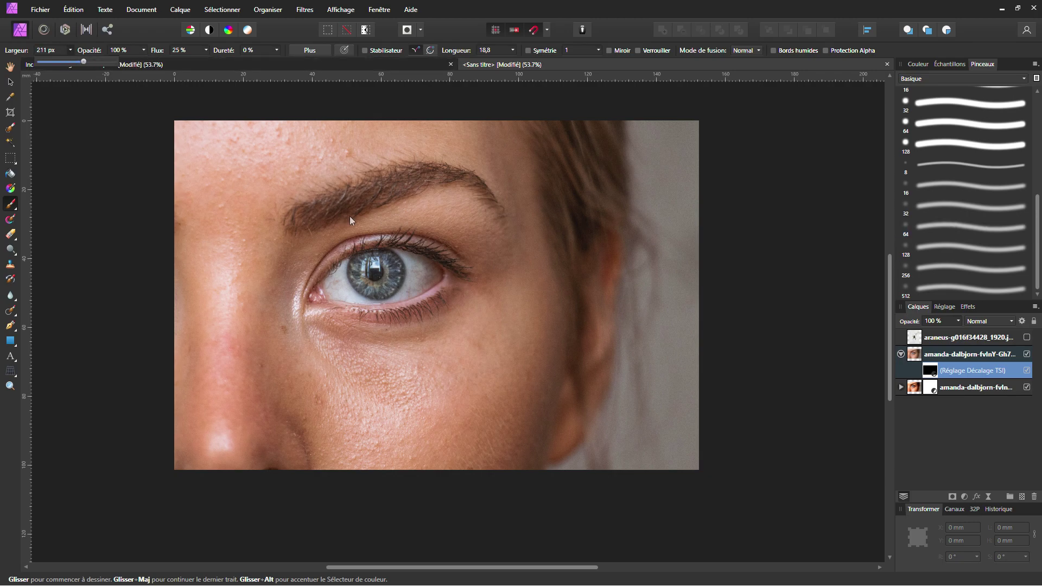
mouse_move(330, 225)
mouse_down()
mouse_move(404, 204)
mouse_move(328, 229)
mouse_move(406, 219)
mouse_move(350, 227)
mouse_move(280, 277)
mouse_move(264, 312)
mouse_move(296, 262)
mouse_move(284, 363)
mouse_up()
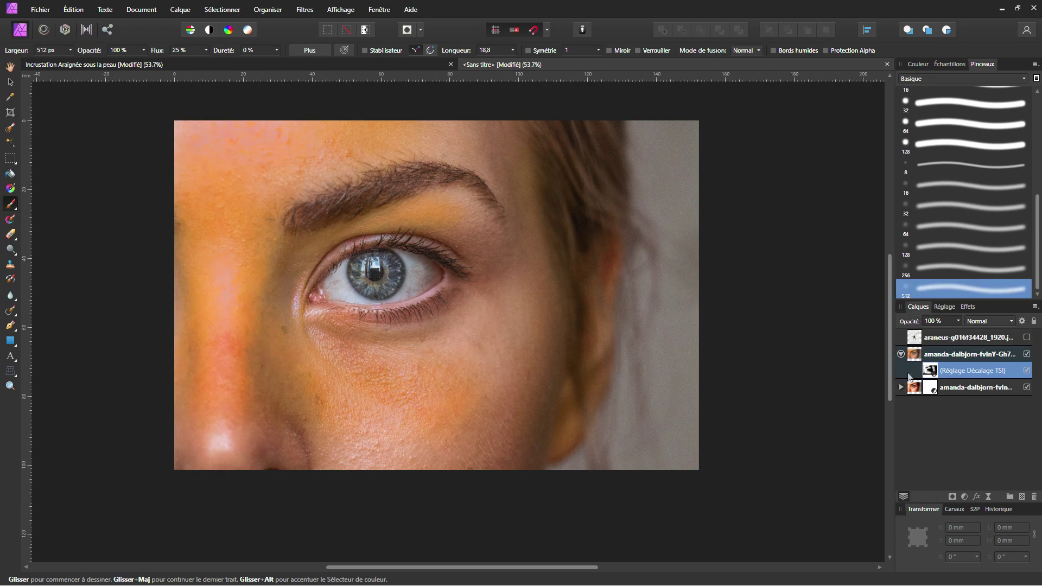
Nest the Levels adjustment in the upper eye photo copy and set its white level to 89% and black level to 13%.
drag(933, 372, 925, 359)
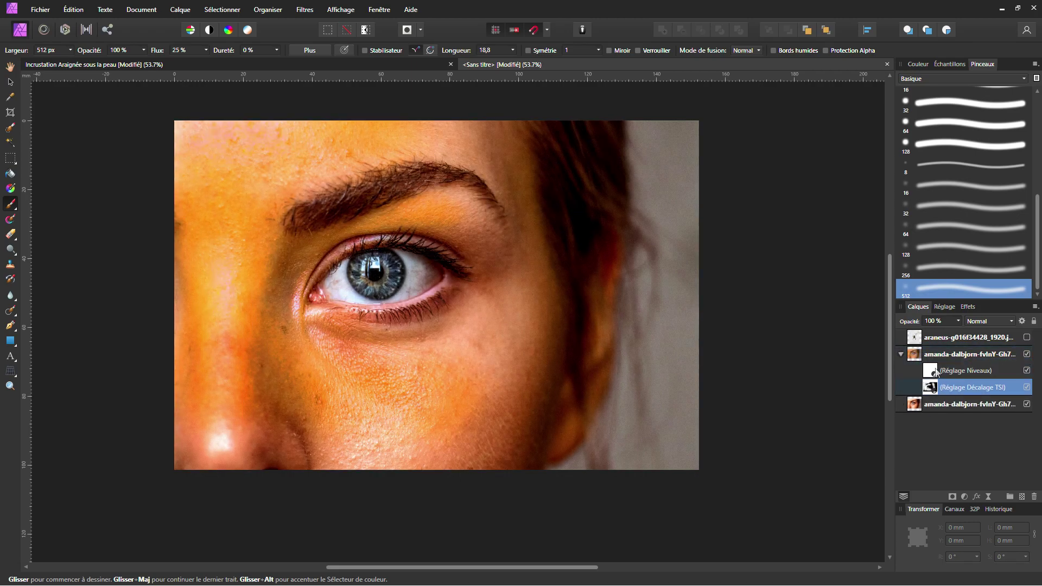
double_click(941, 373)
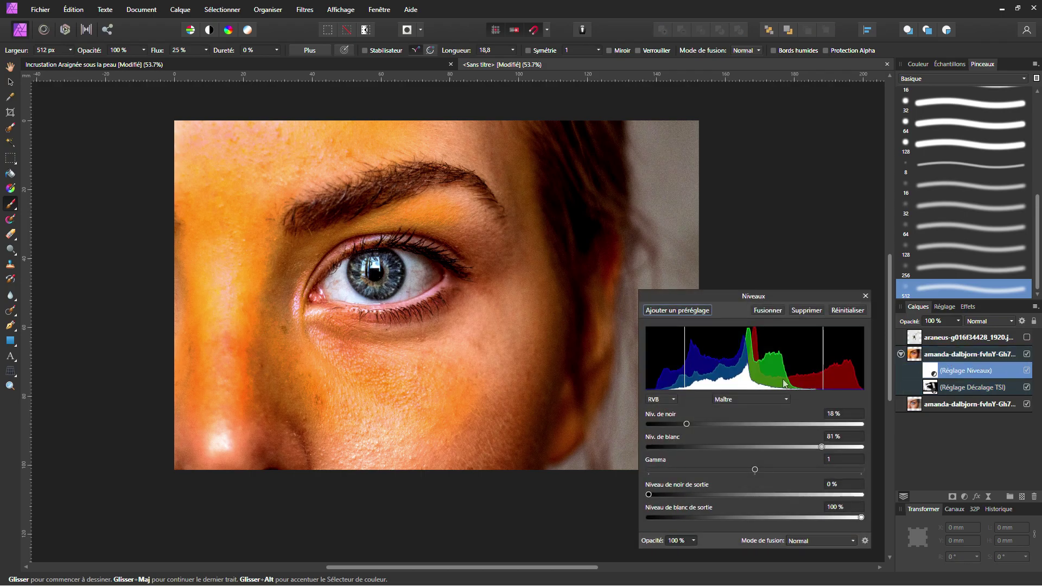
drag(829, 448, 840, 449)
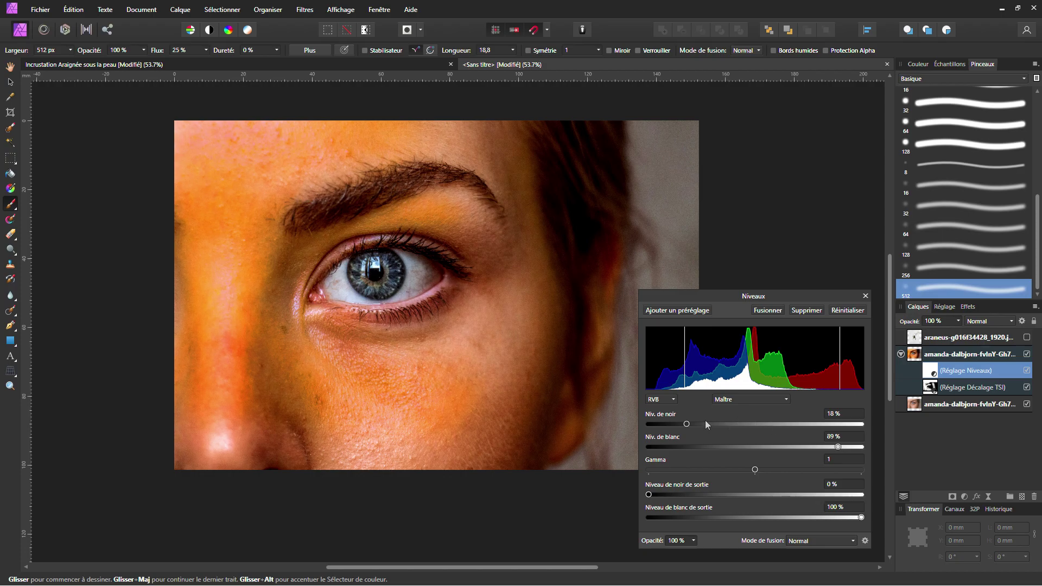
drag(689, 428, 680, 428)
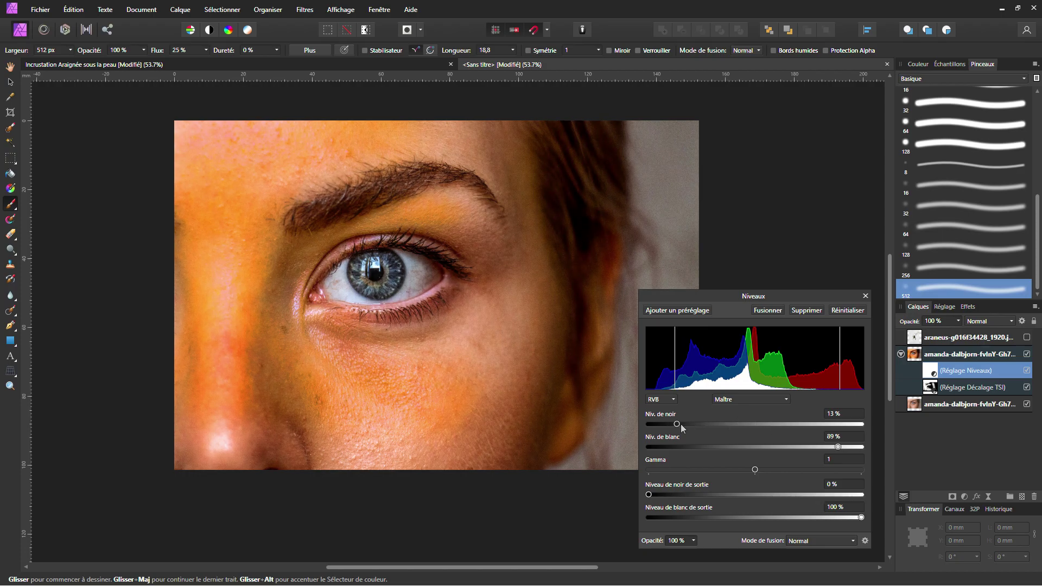
double_click(930, 389)
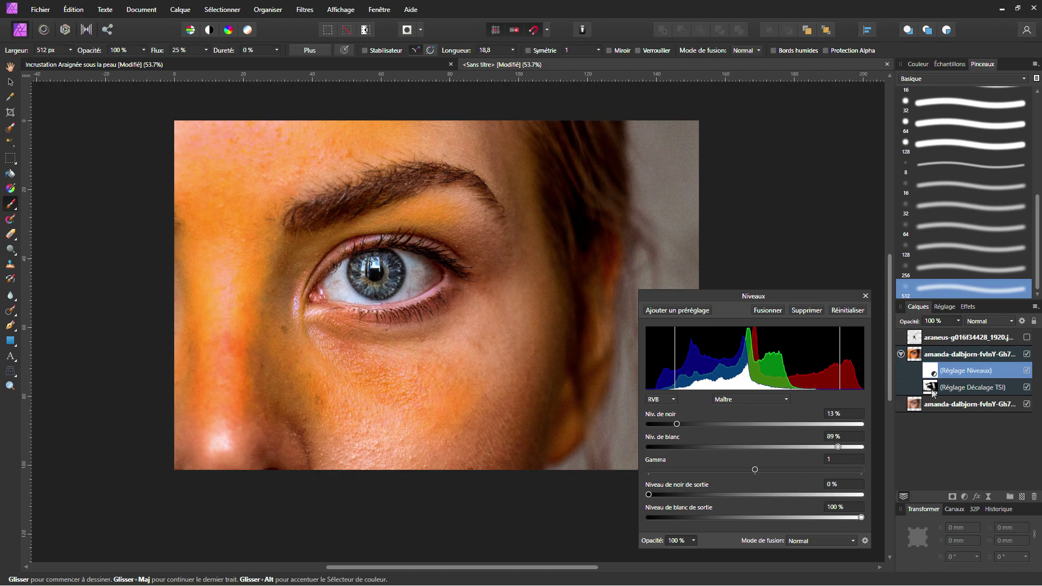
Hide the lower eye photo copy and paint black on the HSL mask over the forehead, nose and cheek to reduce the orange tint.
click(973, 405)
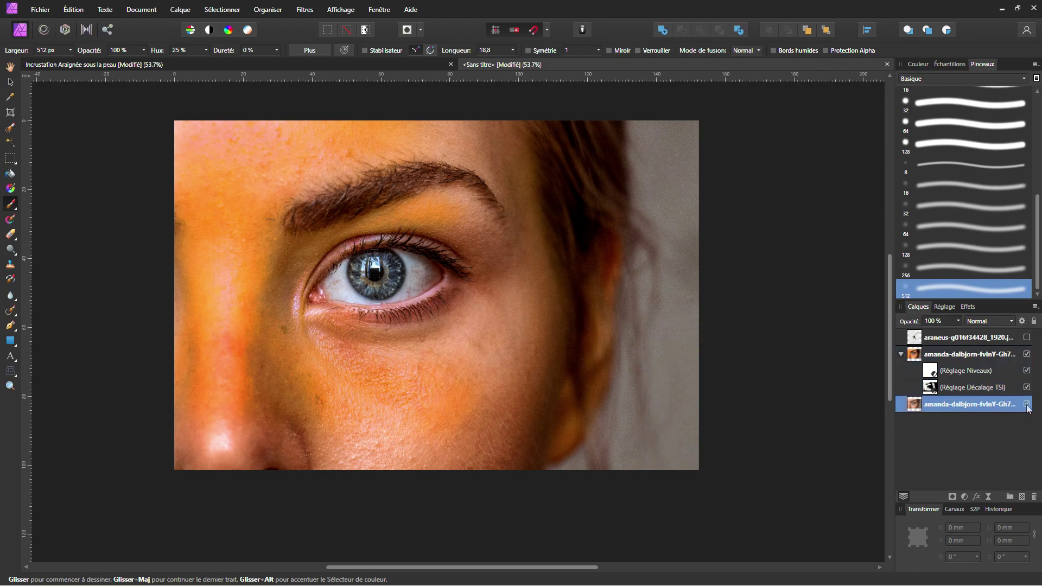
click(930, 391)
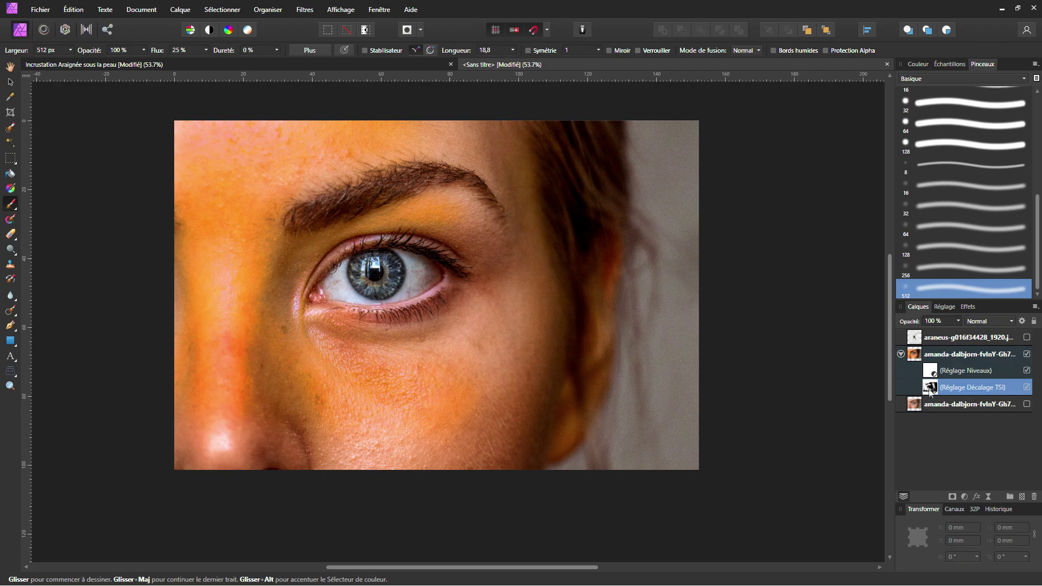
click(918, 64)
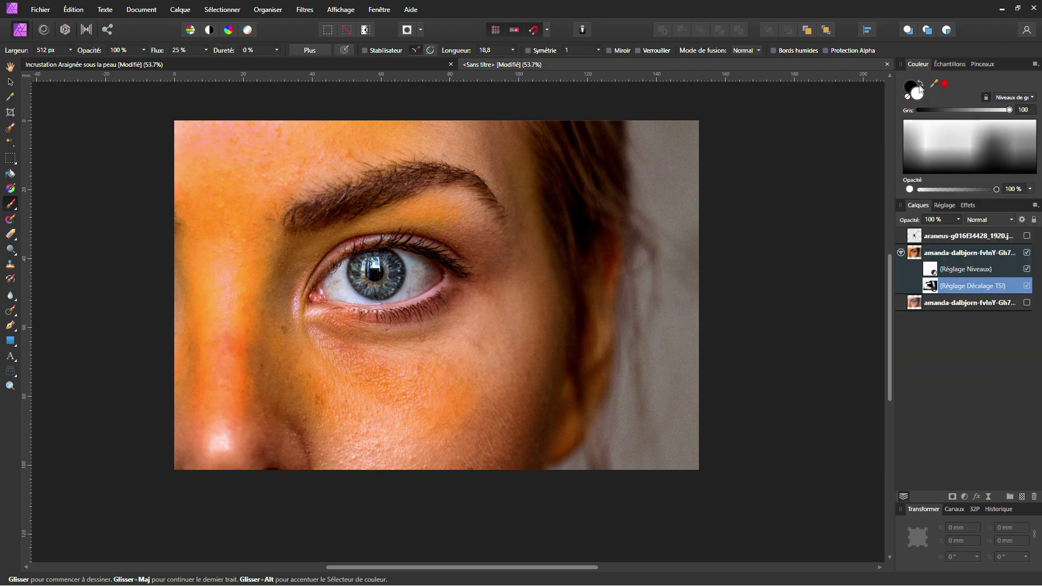
mouse_move(239, 190)
mouse_down()
mouse_move(212, 170)
mouse_move(185, 286)
mouse_move(187, 151)
mouse_up()
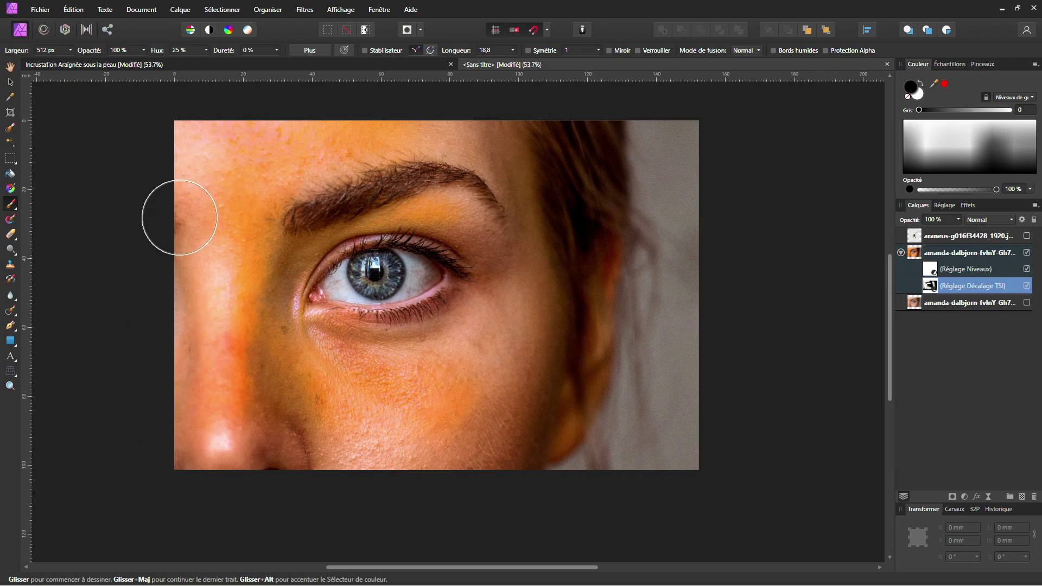
mouse_move(285, 136)
mouse_down()
mouse_move(256, 147)
mouse_move(194, 267)
mouse_move(272, 159)
mouse_move(314, 129)
mouse_move(242, 186)
mouse_move(358, 126)
mouse_move(386, 130)
mouse_move(347, 139)
mouse_move(517, 129)
mouse_move(395, 133)
mouse_up()
mouse_move(326, 304)
mouse_down()
mouse_move(396, 355)
mouse_move(341, 296)
mouse_move(310, 295)
mouse_move(312, 287)
mouse_move(364, 264)
mouse_move(448, 259)
mouse_move(401, 247)
mouse_move(484, 243)
mouse_move(444, 220)
mouse_move(497, 225)
mouse_move(506, 302)
mouse_move(442, 360)
mouse_move(384, 346)
mouse_move(530, 371)
mouse_move(467, 420)
mouse_move(332, 447)
mouse_move(272, 360)
mouse_move(243, 189)
mouse_move(221, 401)
mouse_move(254, 246)
mouse_move(303, 199)
mouse_move(253, 276)
mouse_move(249, 324)
mouse_move(274, 384)
mouse_move(309, 414)
mouse_move(385, 431)
mouse_move(545, 292)
mouse_move(543, 305)
mouse_move(478, 332)
mouse_move(486, 362)
mouse_move(692, 340)
mouse_up()
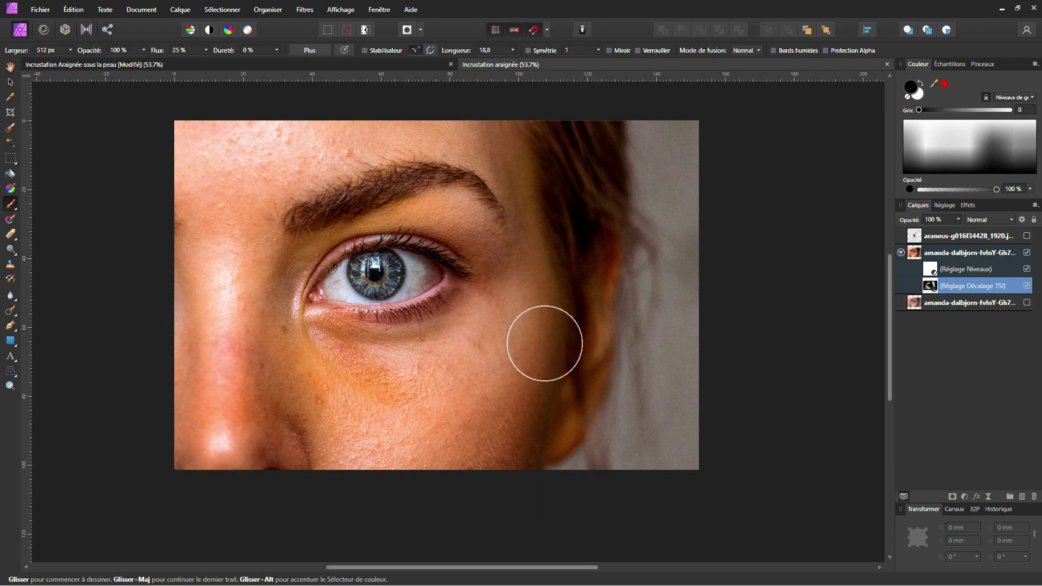
Add a live Vignette filter above the eye photo with exposure -4, hardness 39%, scale 150% and shape 70%.
click(986, 497)
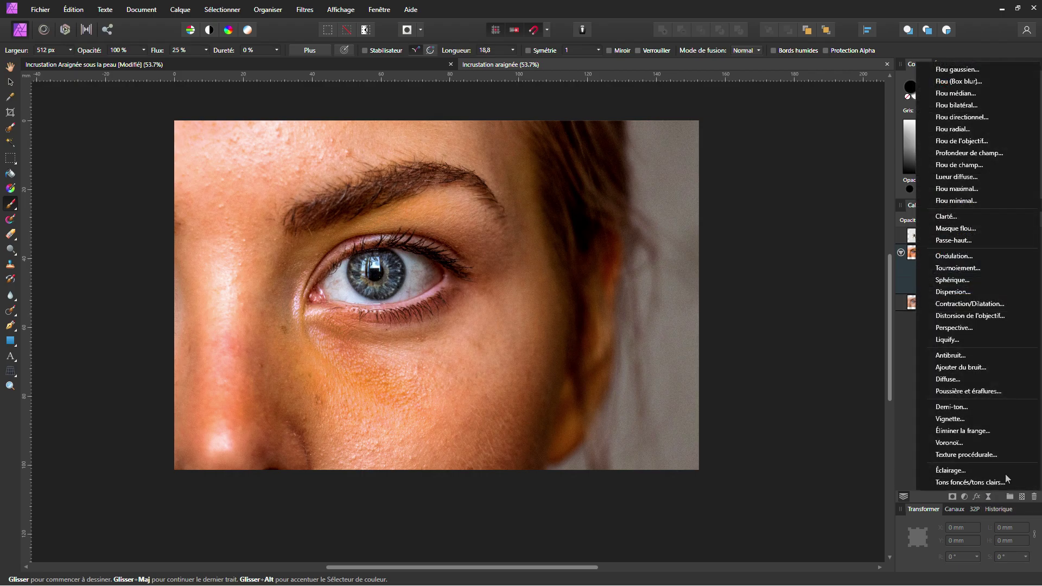
click(958, 418)
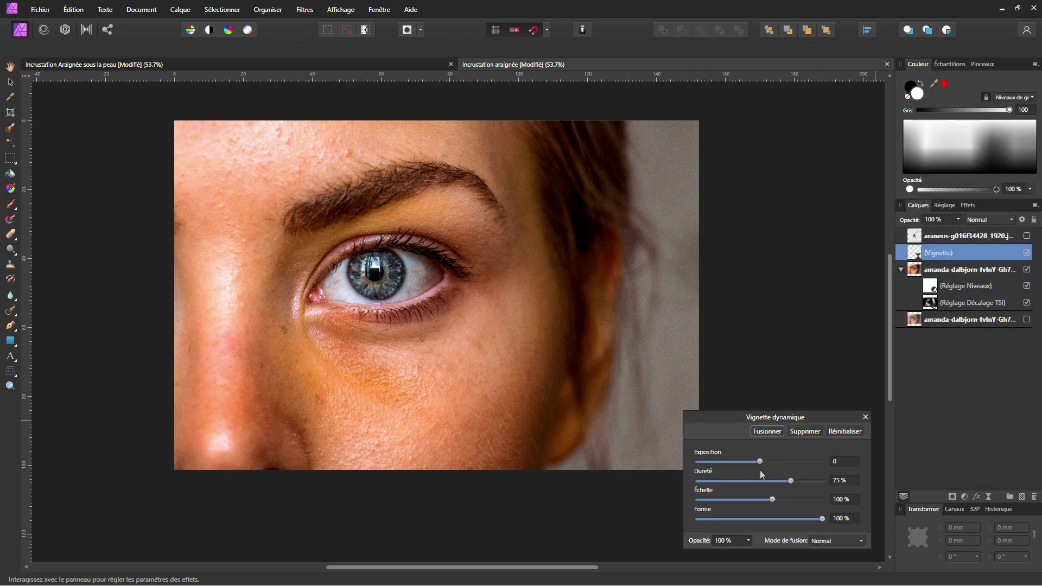
drag(762, 463, 714, 465)
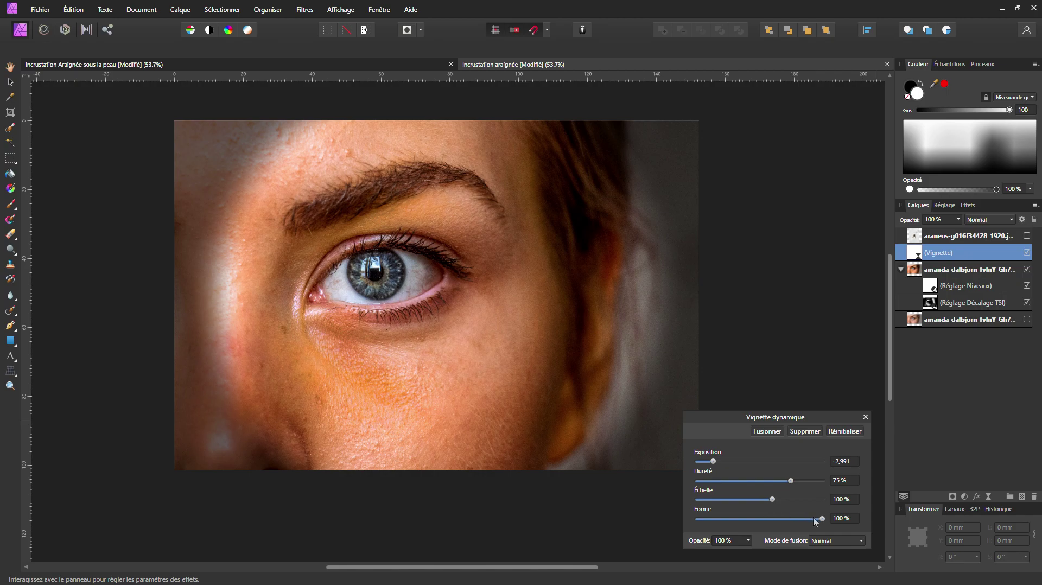
drag(821, 519, 788, 522)
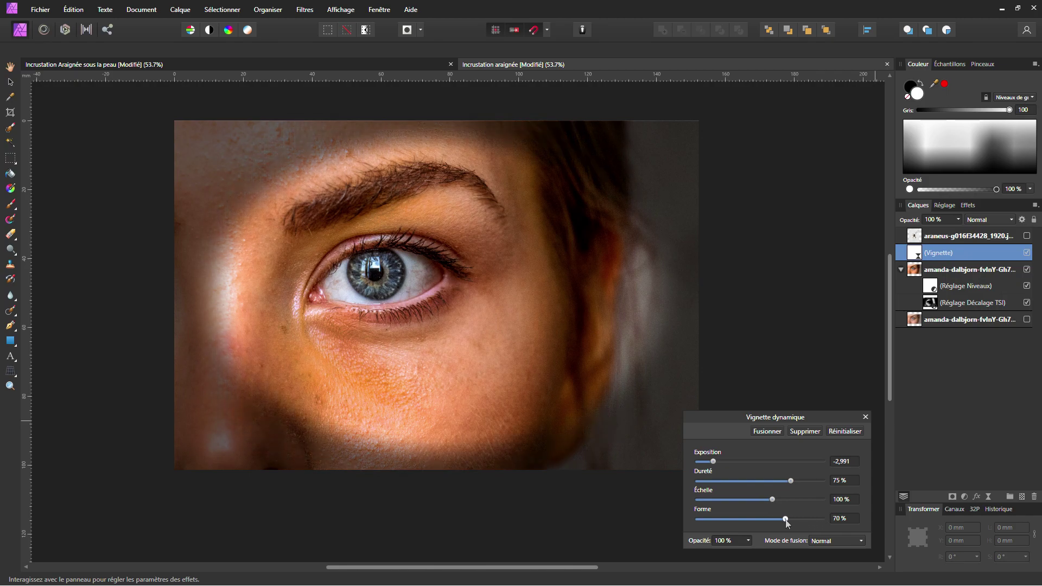
drag(771, 500, 770, 502)
drag(715, 465, 698, 465)
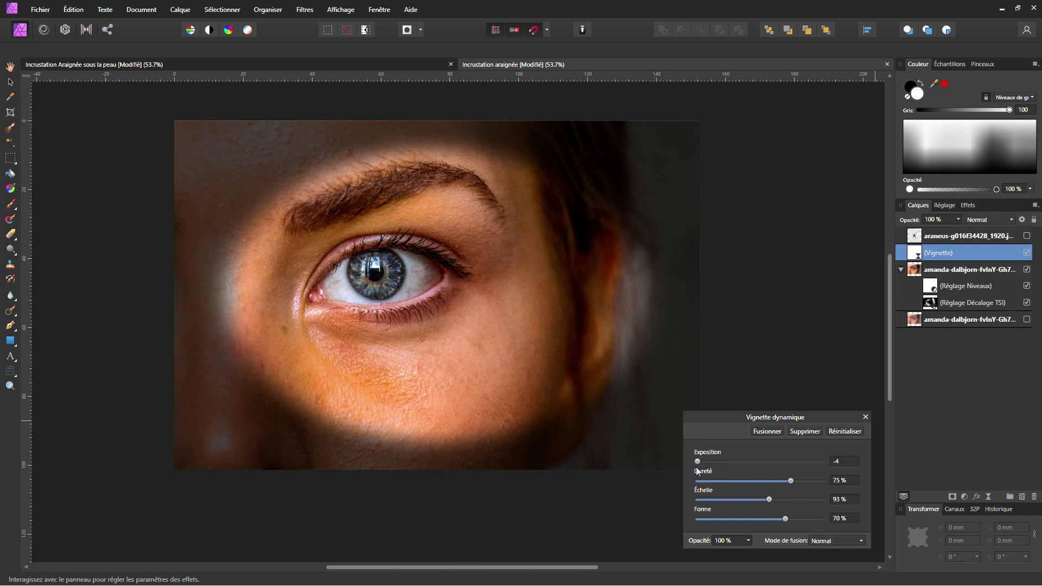
drag(794, 484, 787, 509)
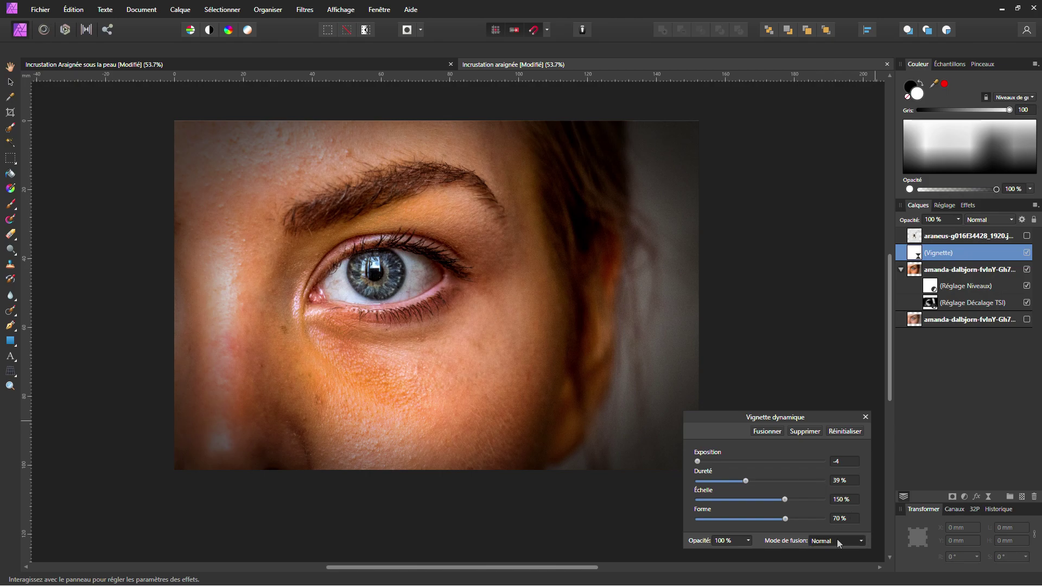
Preview the vignette with other blend modes such as Lumière tamisée and Incrustation, keeping it on Normal.
click(862, 542)
scroll(846, 510, down, 1)
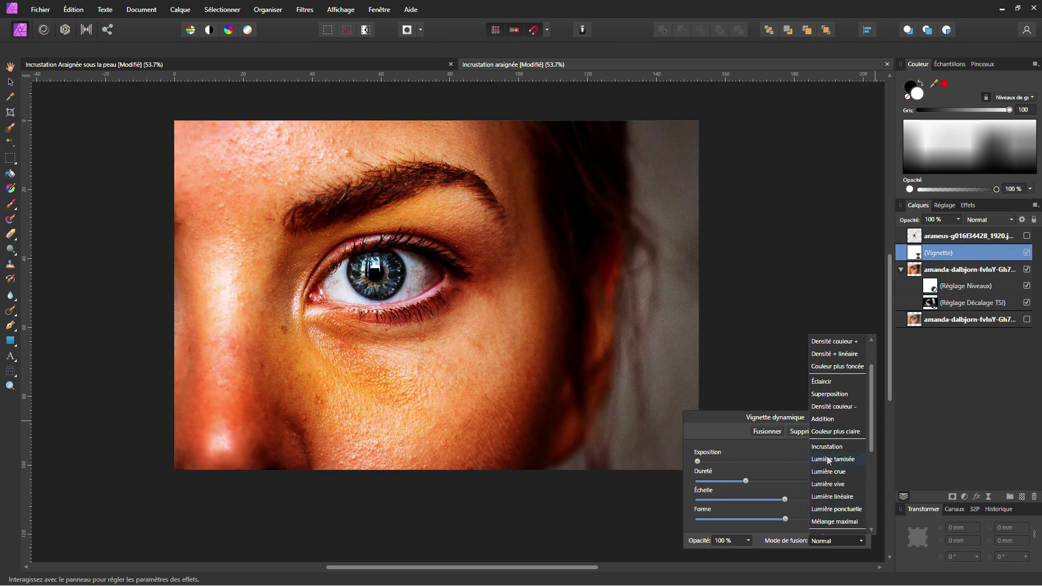
scroll(831, 385, up, 1)
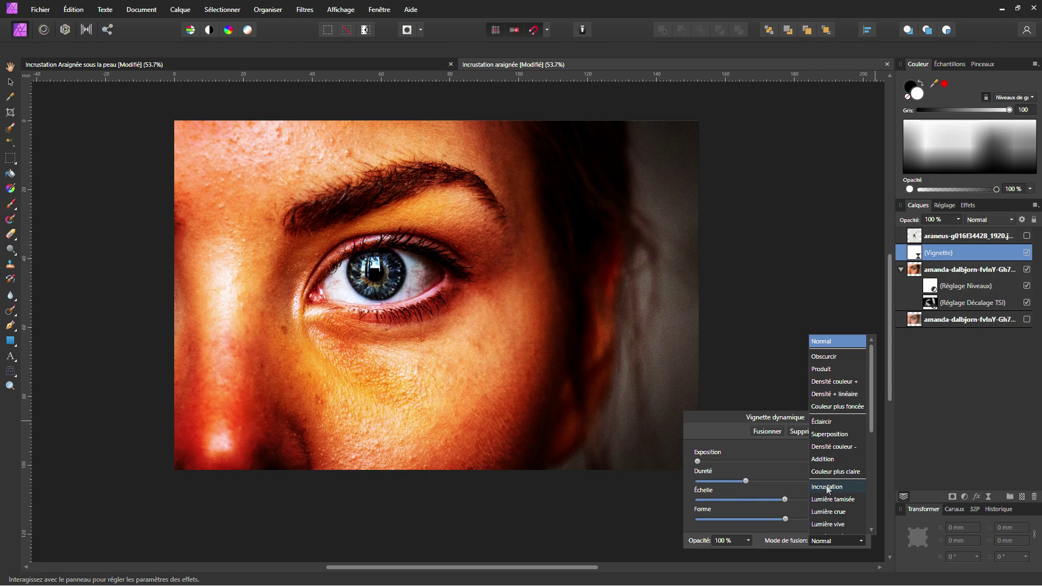
click(830, 344)
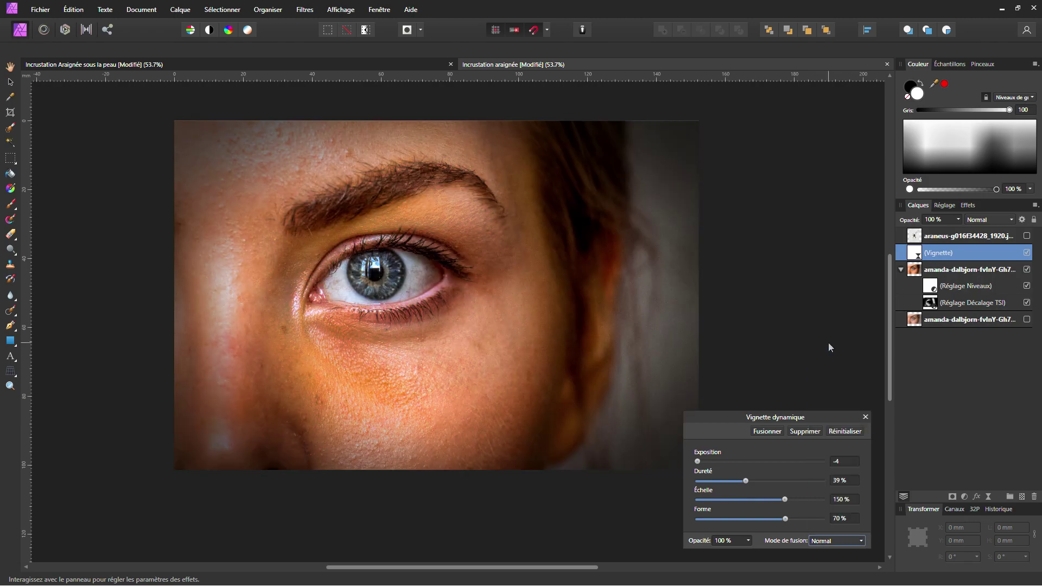
Close the vignette settings, nest the Vignette filter inside the upper eye photo copy and collapse that layer.
click(865, 420)
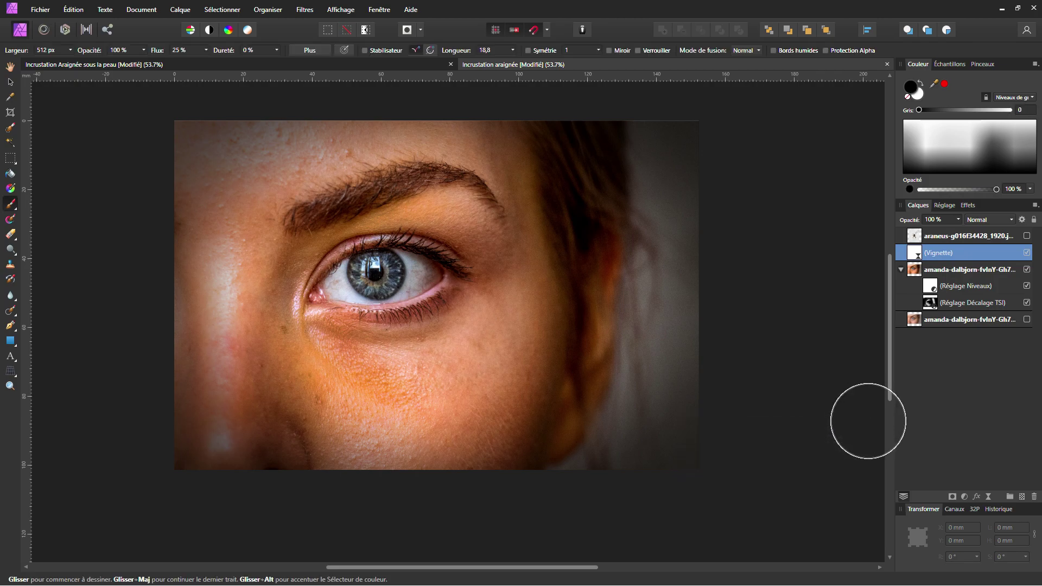
drag(917, 257, 934, 279)
click(900, 253)
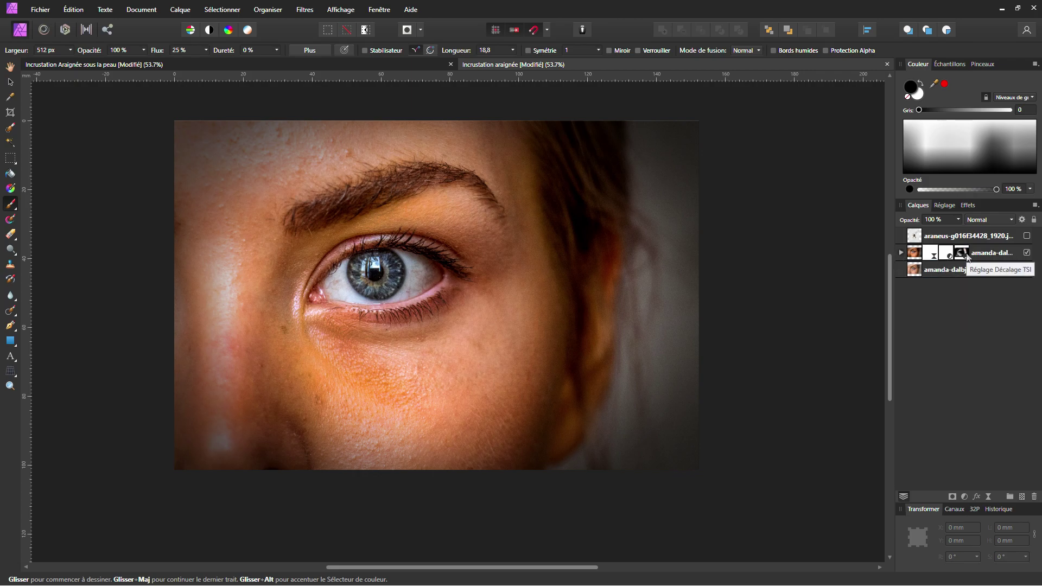
Show the spider image layer and rename it Araignée.
click(1028, 235)
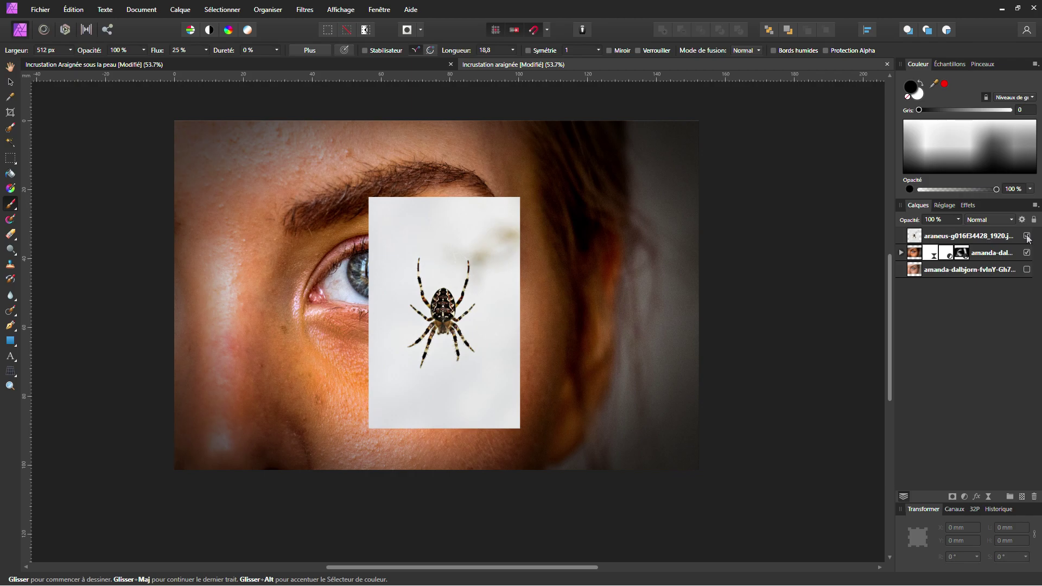
double_click(992, 238)
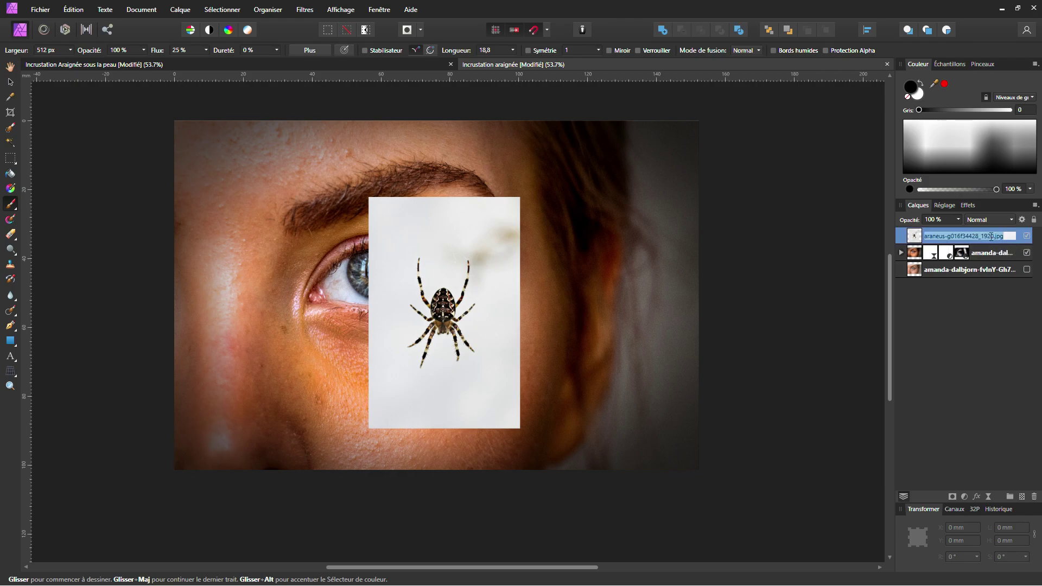
text(Araignée)
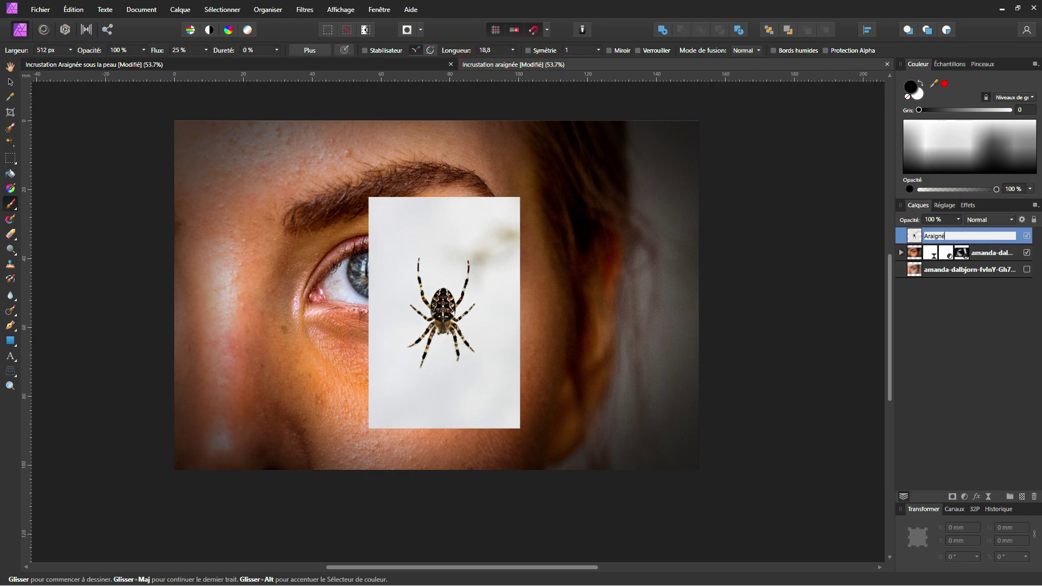
key(Return)
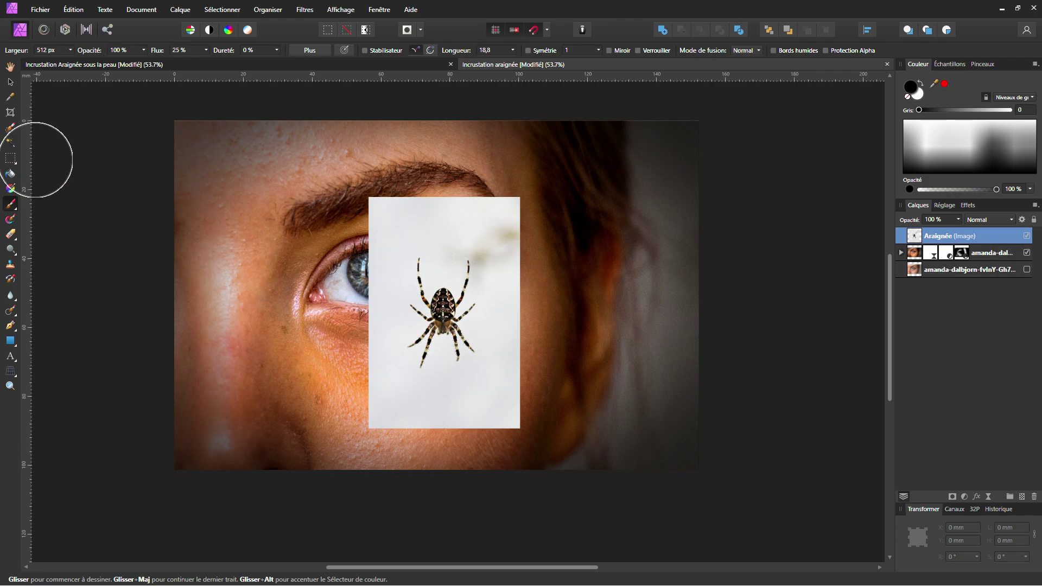
Select the light background around the spider on the Araignée layer using Flood Select with a 20% tolerance.
click(10, 143)
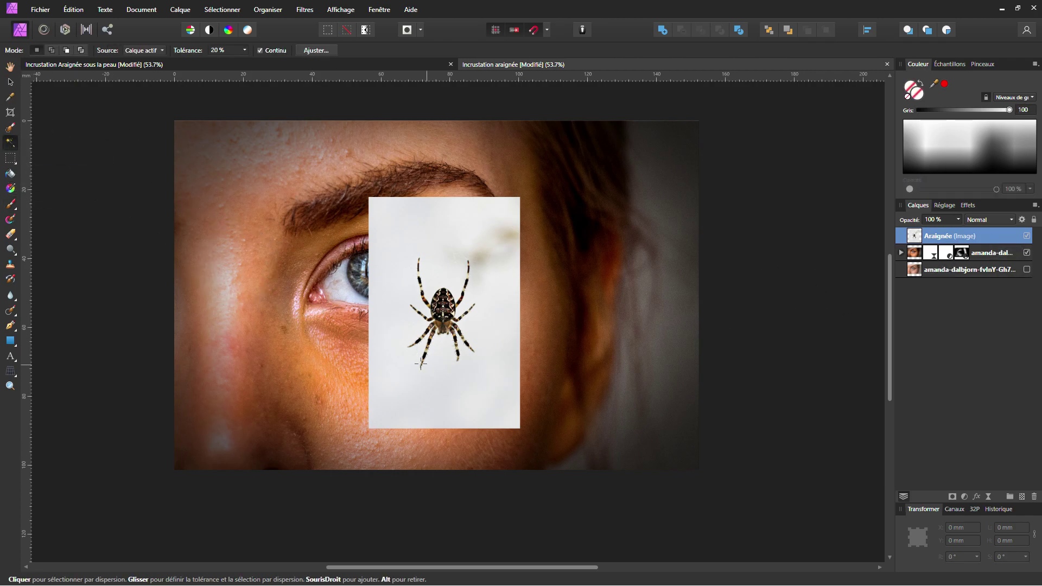
click(442, 370)
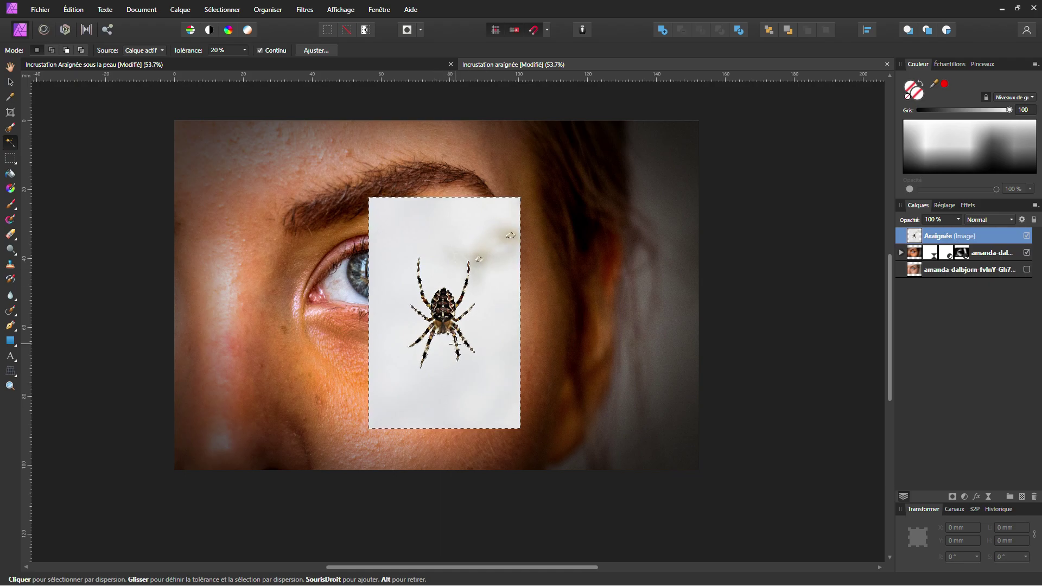
scroll(442, 369, up, 3)
scroll(414, 345, up, 2)
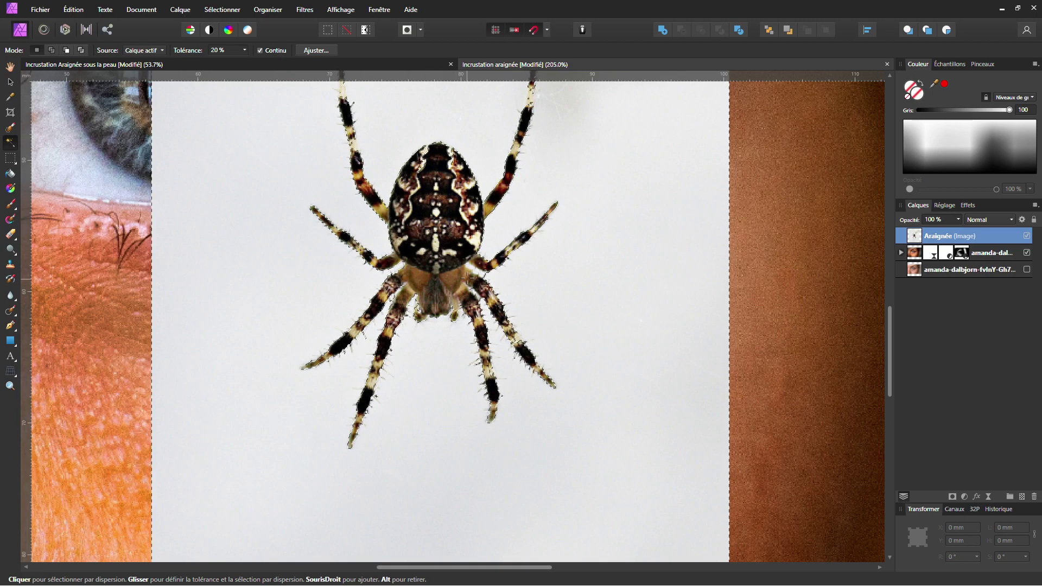
scroll(438, 266, down, 3)
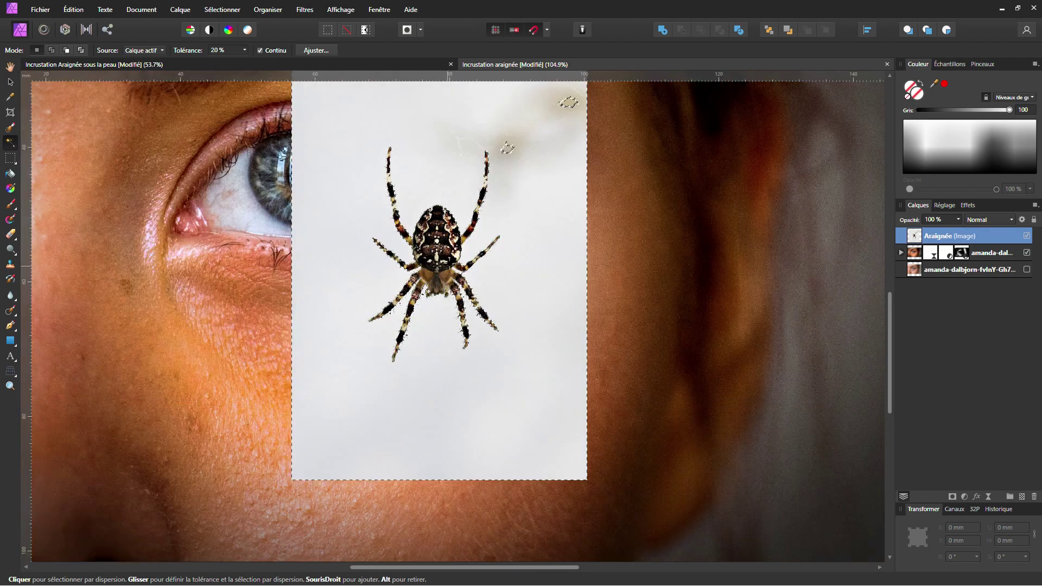
scroll(450, 400, down, 1)
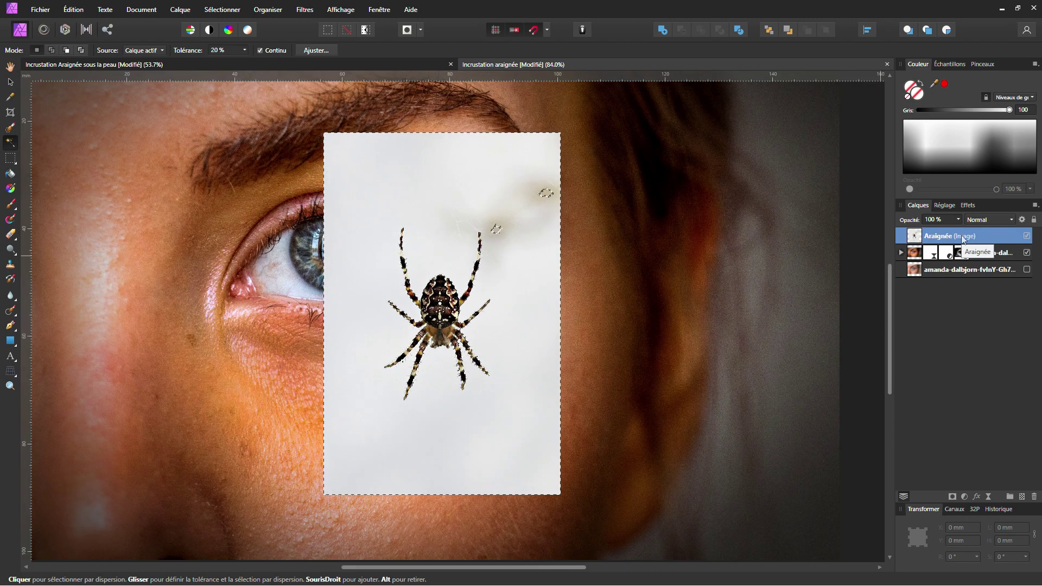
Rasterise the Araignée layer and delete the selected background from it, clearing the selection.
right_click(962, 236)
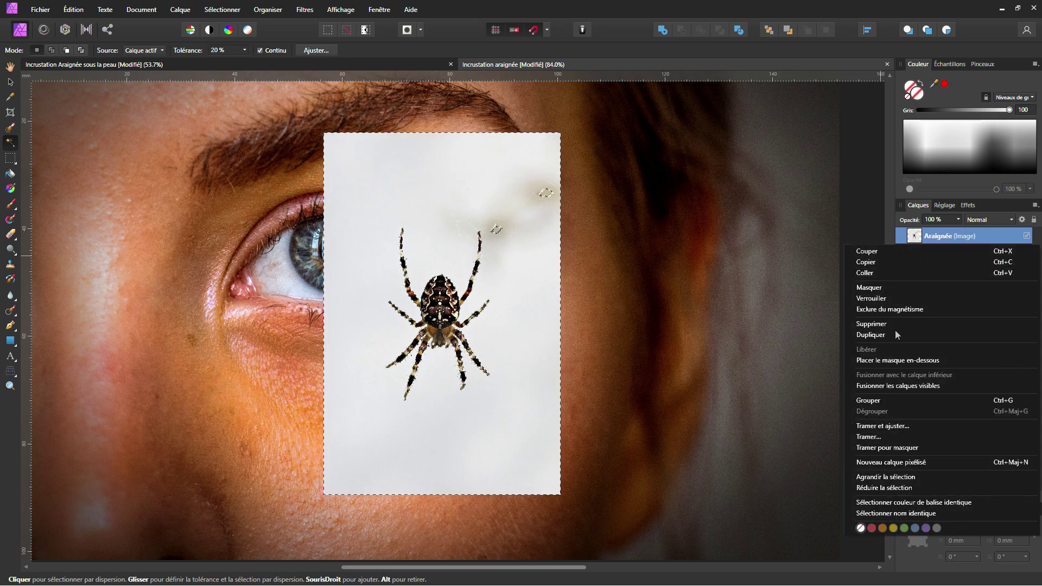
click(890, 436)
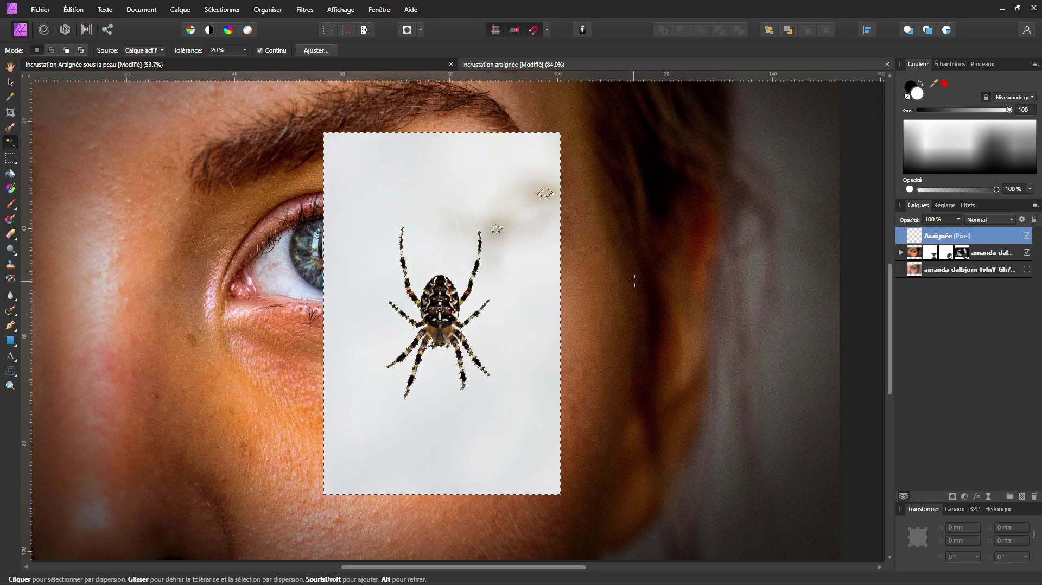
key(Delete)
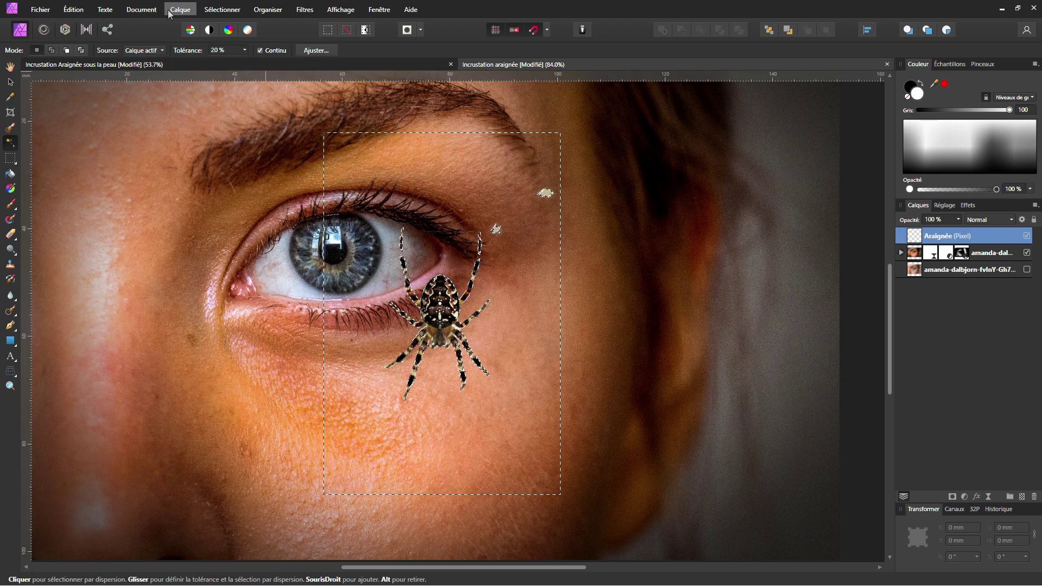
click(230, 10)
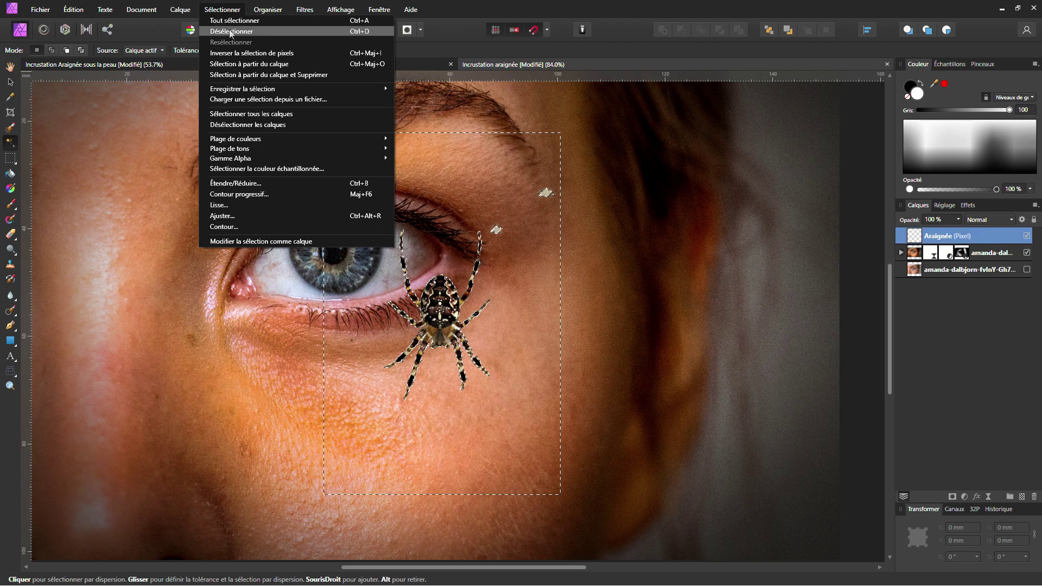
click(234, 31)
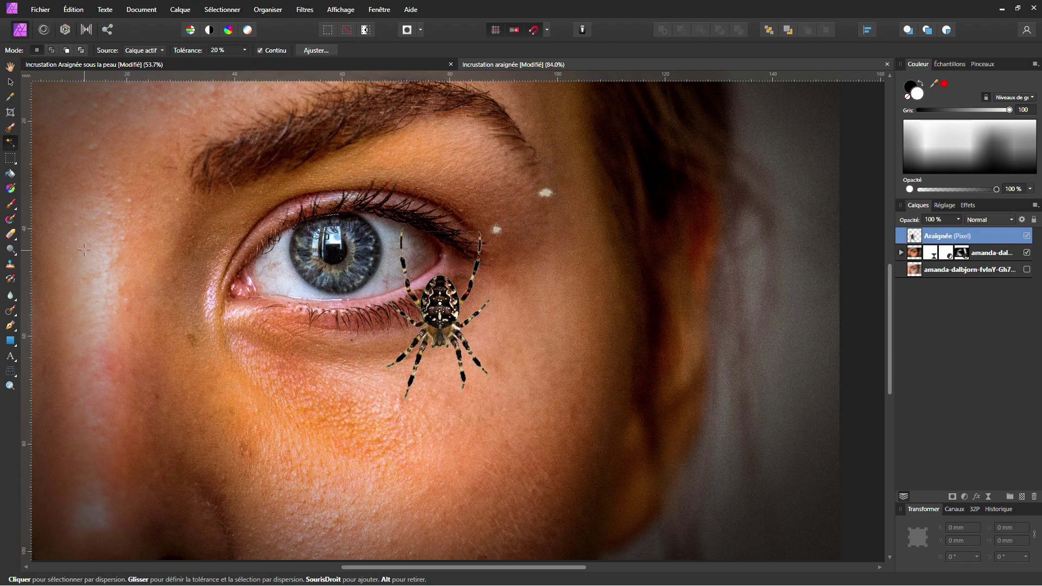
Erase the two leftover background specks above the spider with an 87 px eraser, keeping the layer name Araignée.
click(9, 238)
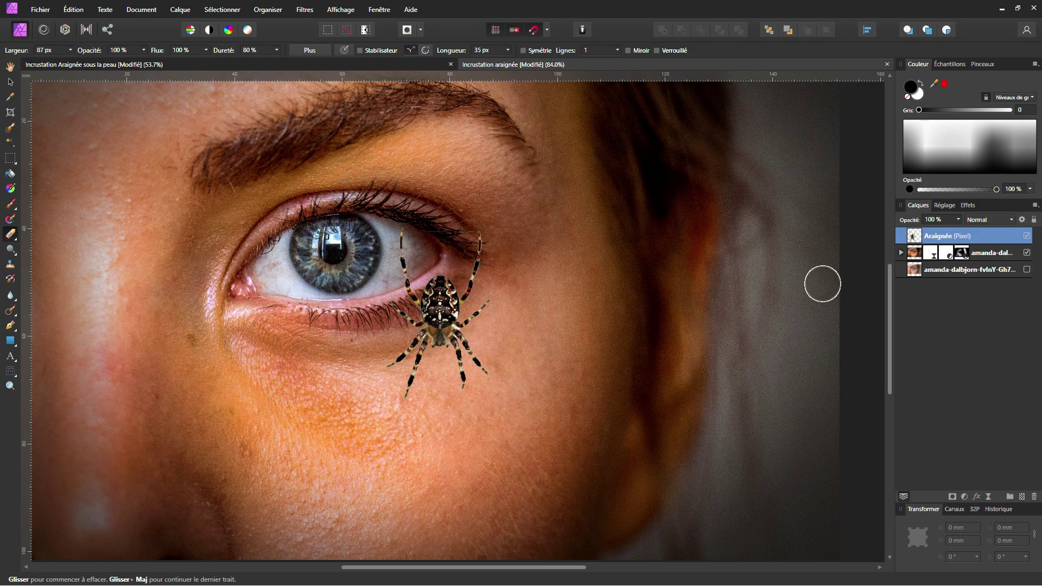
double_click(950, 236)
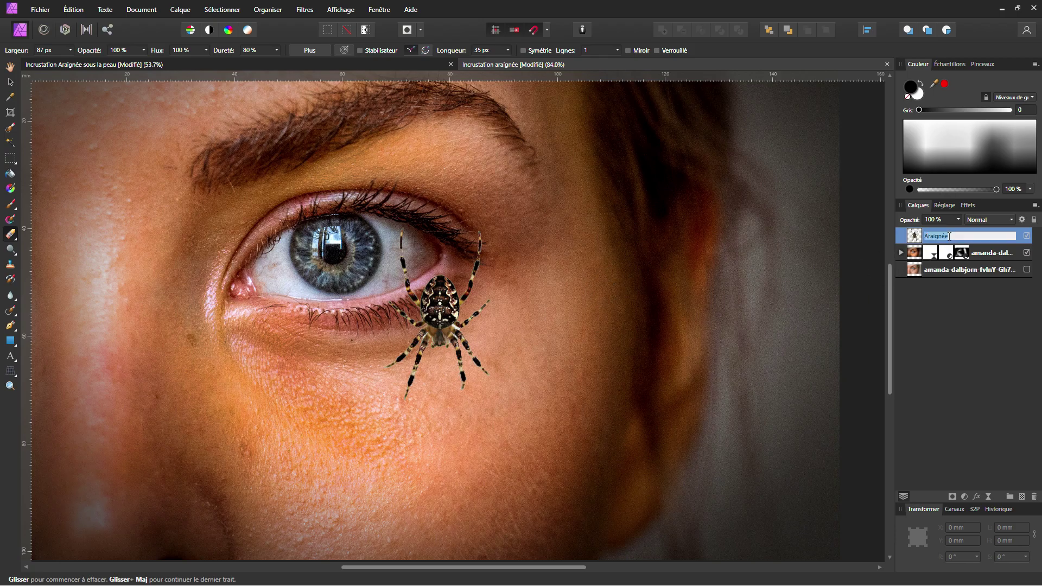
click(916, 239)
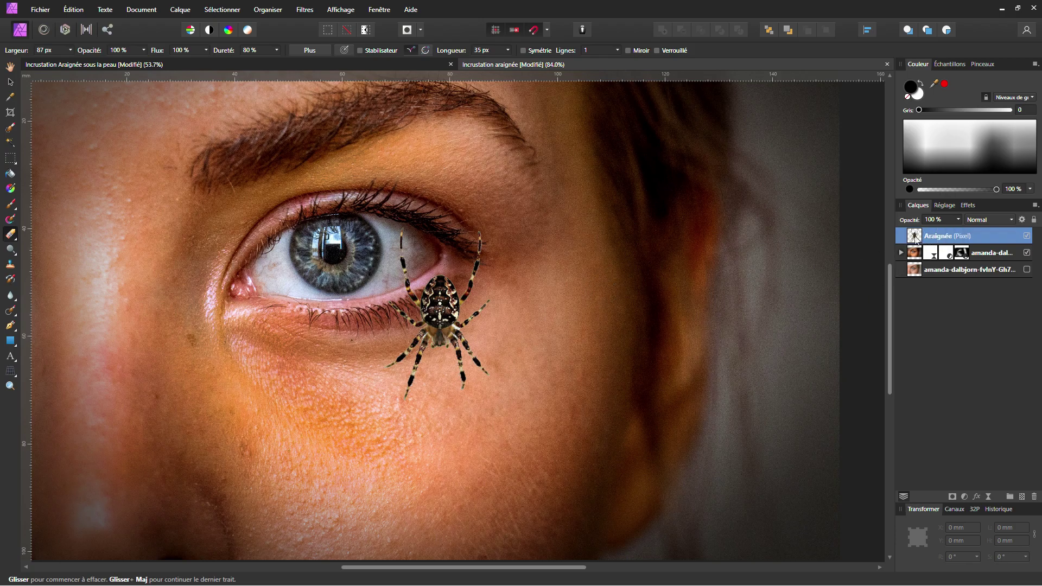
Rotate the spider to about -170.1° and place it on the cheek just below the eye, its front legs over the lower lashes.
click(10, 82)
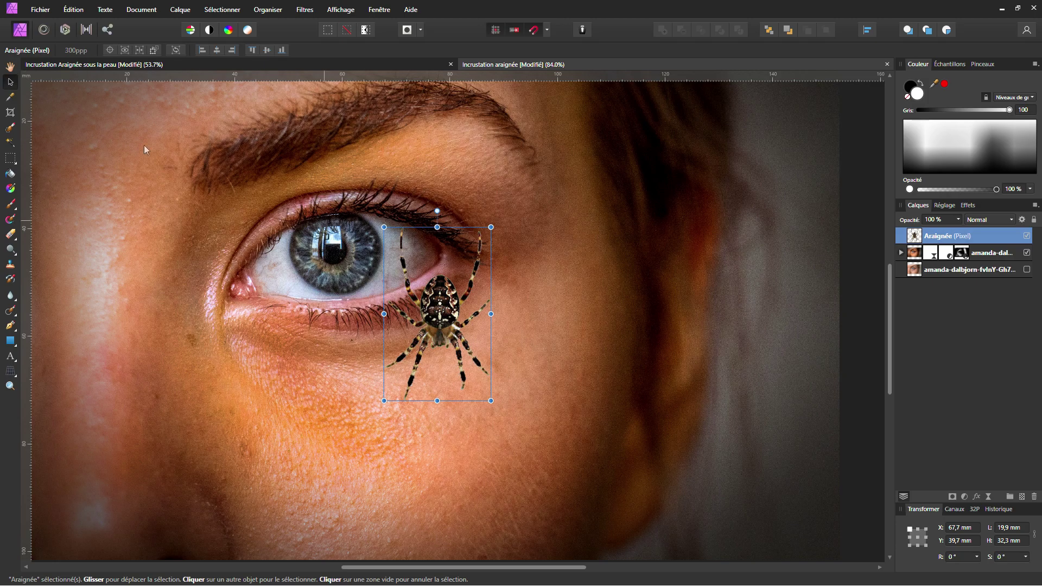
drag(437, 211, 465, 412)
drag(452, 344, 411, 383)
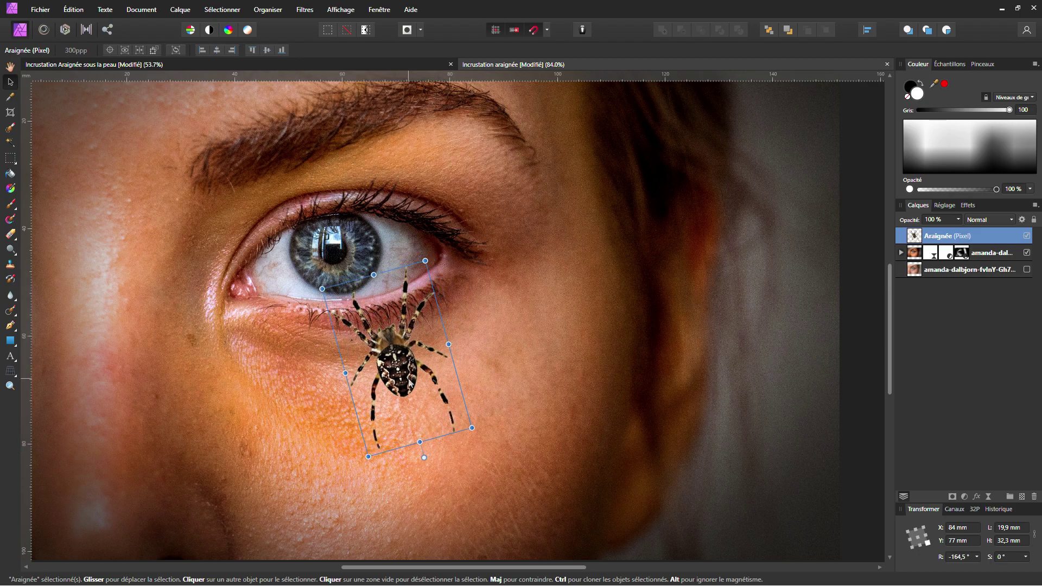
scroll(411, 383, up, 2)
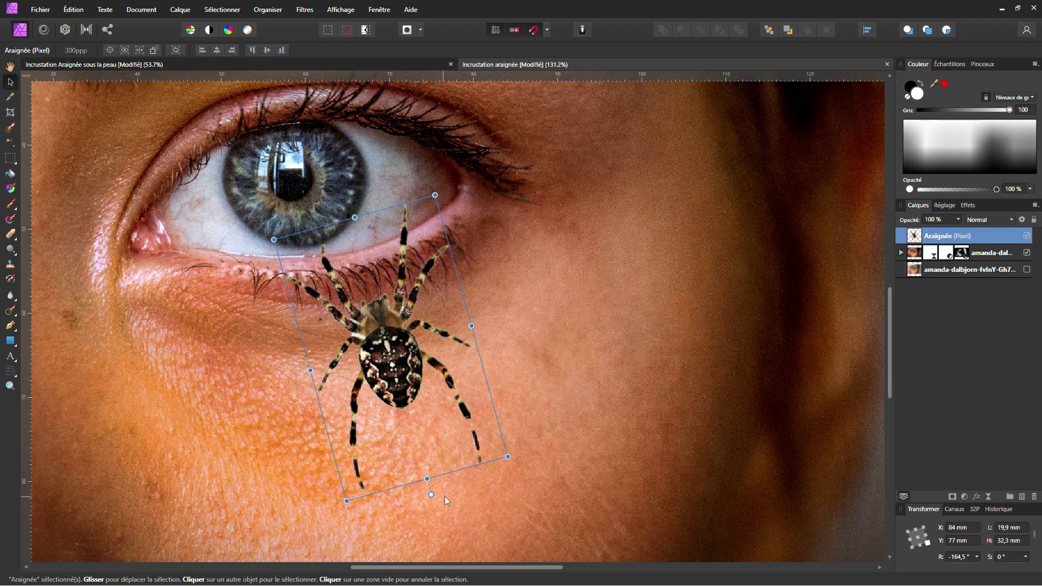
drag(438, 499, 423, 503)
drag(407, 386, 394, 382)
scroll(393, 383, down, 1)
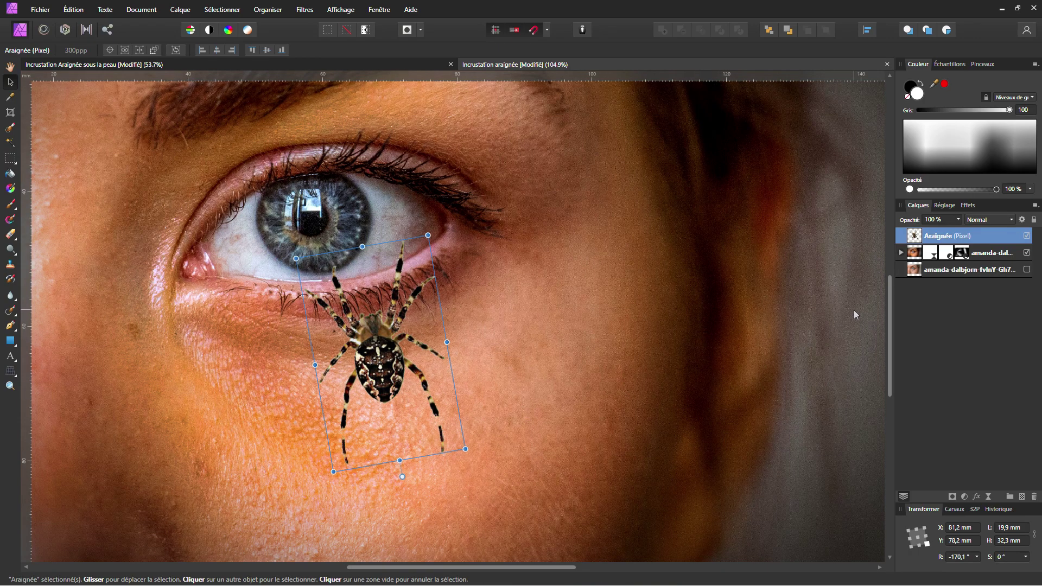
Duplicate the Araignée layer and hide the lower copy.
key(ctrl+j)
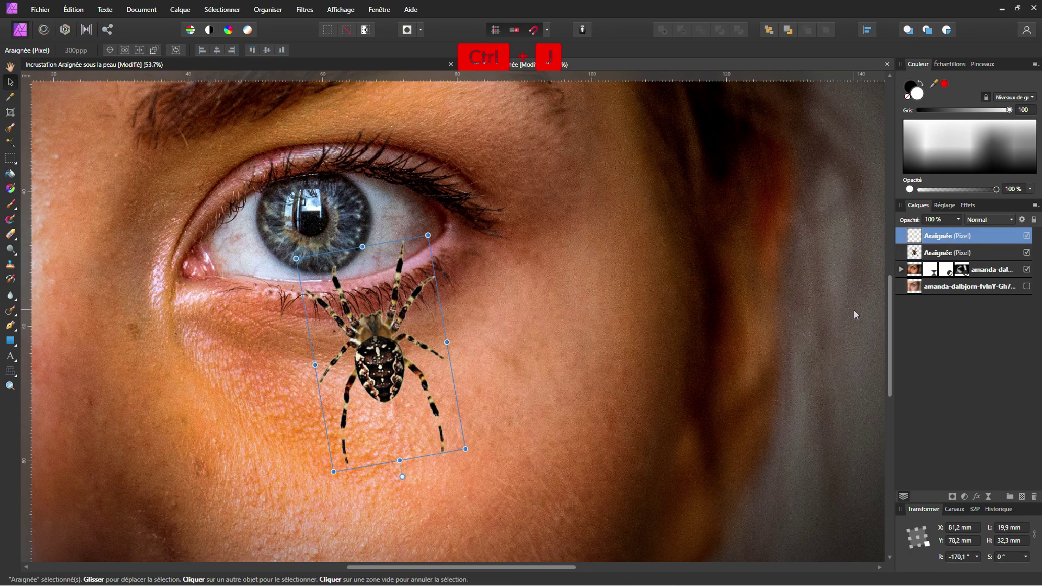
click(981, 255)
click(1027, 253)
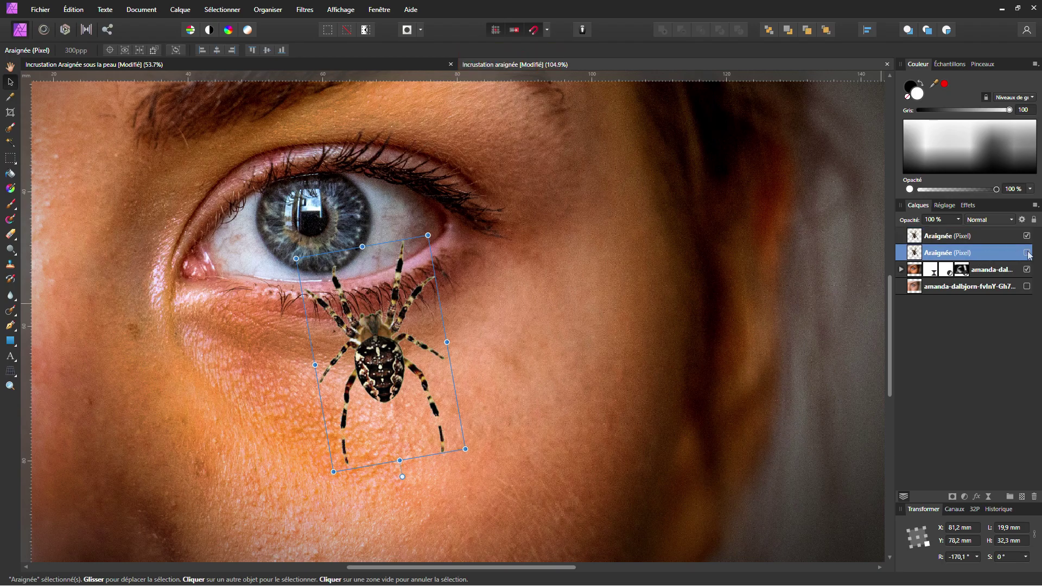
Set the opacity of the upper Araignée layer to 50%.
click(1002, 236)
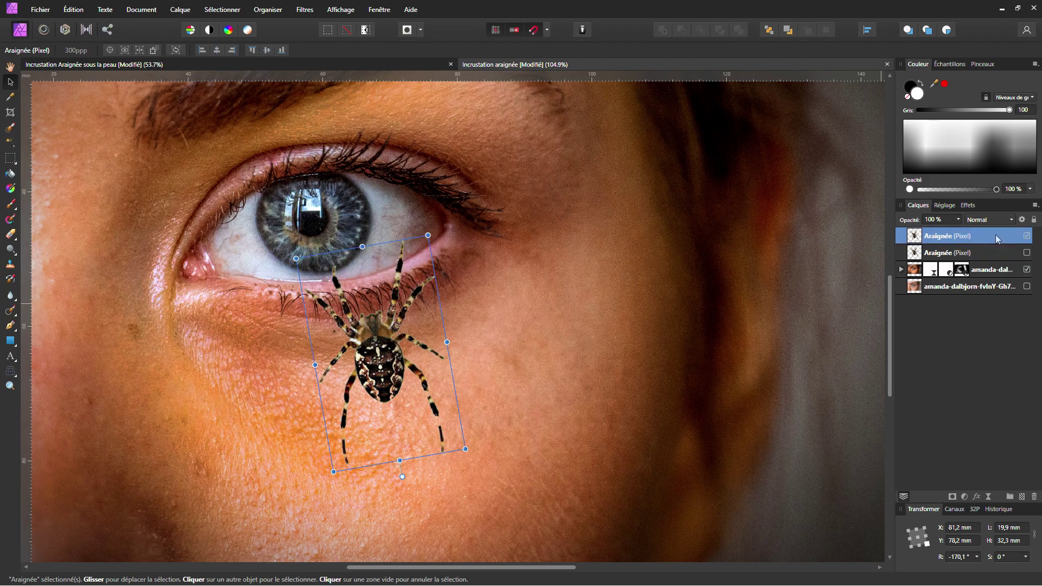
click(957, 222)
drag(952, 228, 926, 234)
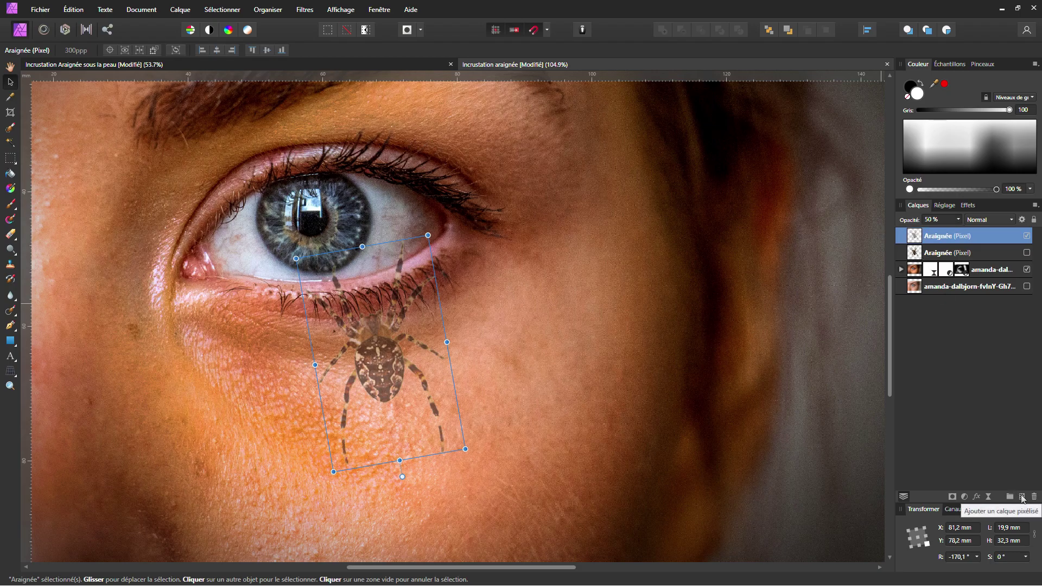
Add a new pixel layer above the spider and fill it with a custom 50% grey.
click(1023, 497)
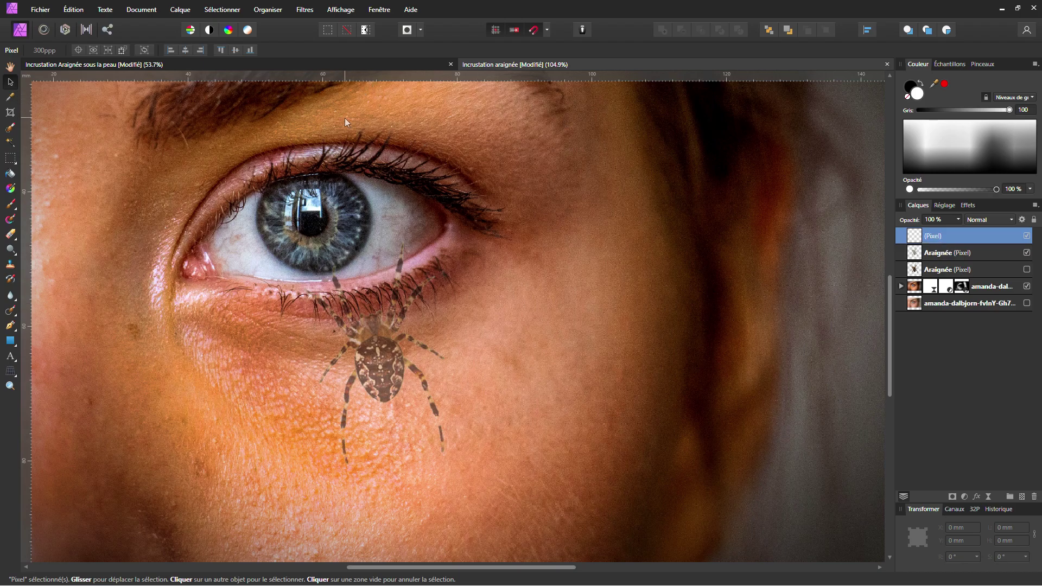
click(74, 10)
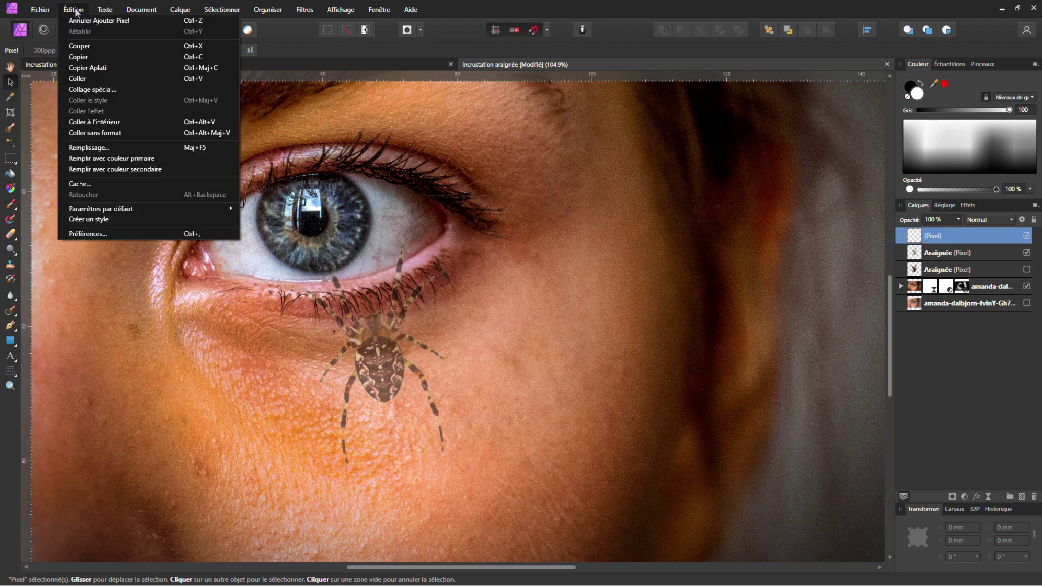
click(73, 149)
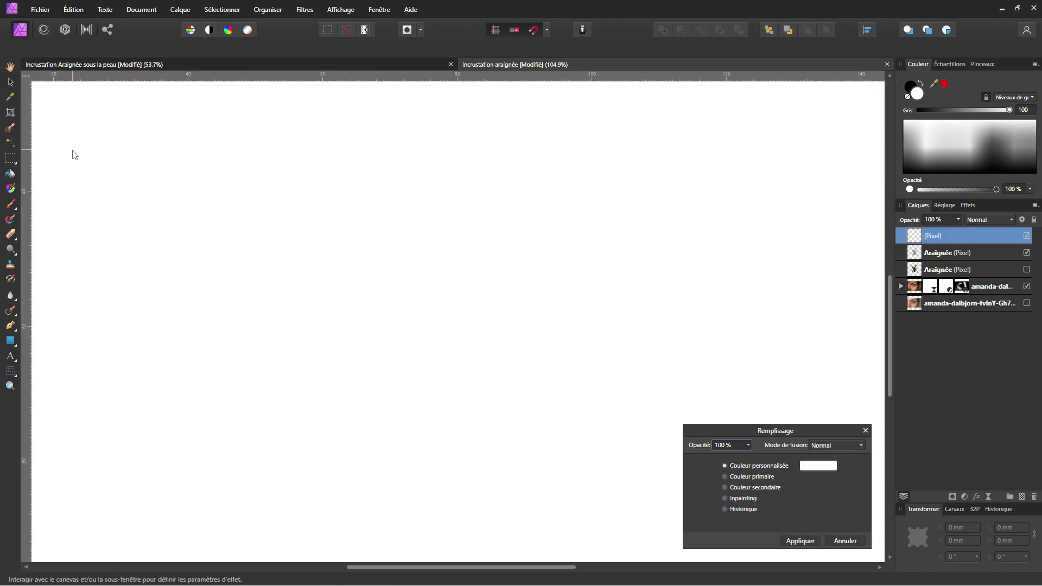
click(812, 466)
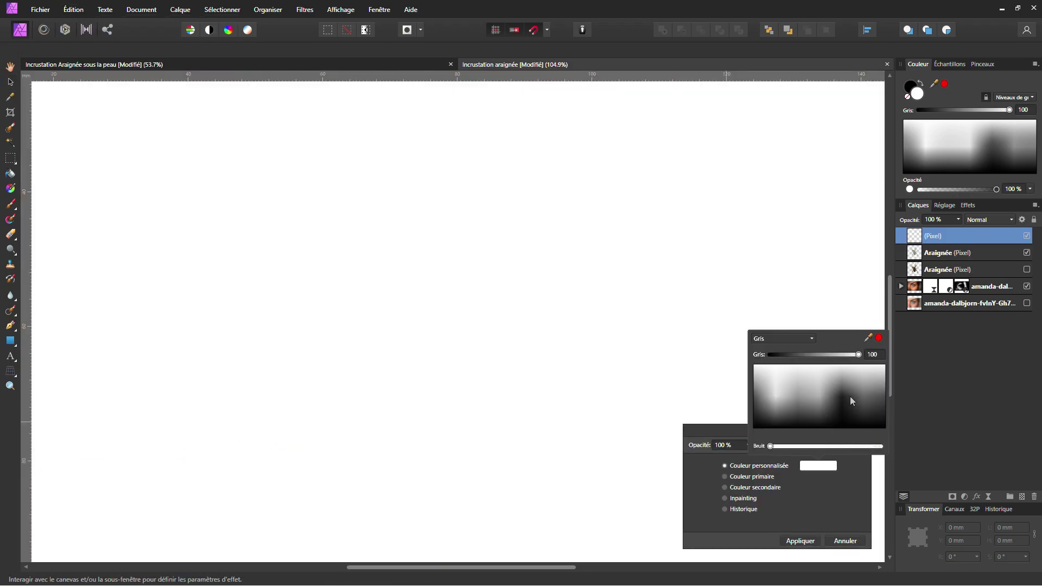
click(872, 356)
text(50)
key(Return)
click(800, 542)
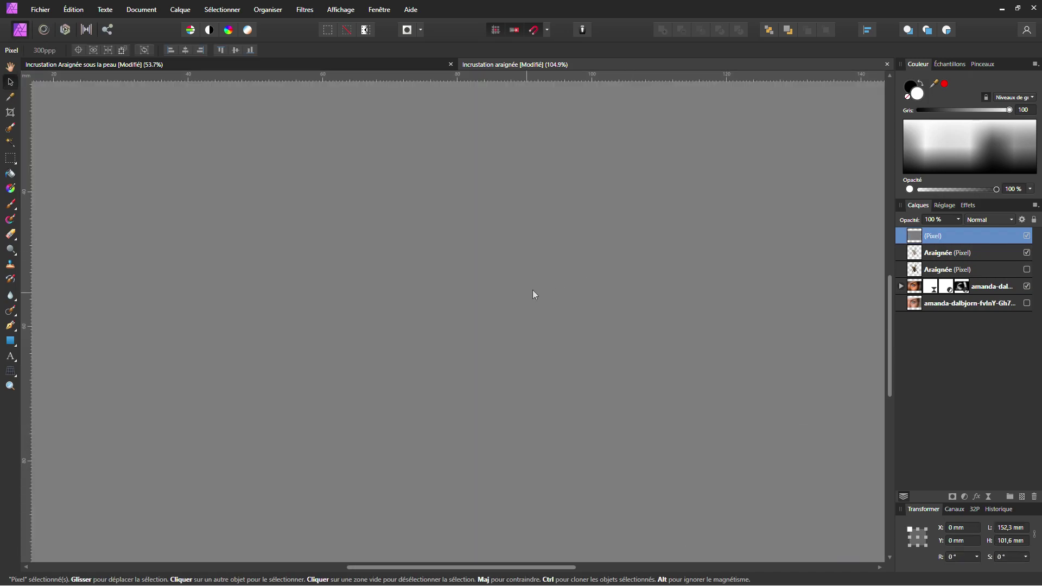
Fit the whole image in view and set the grey layer's blend mode to Incrustation.
key(ctrl+0)
click(493, 319)
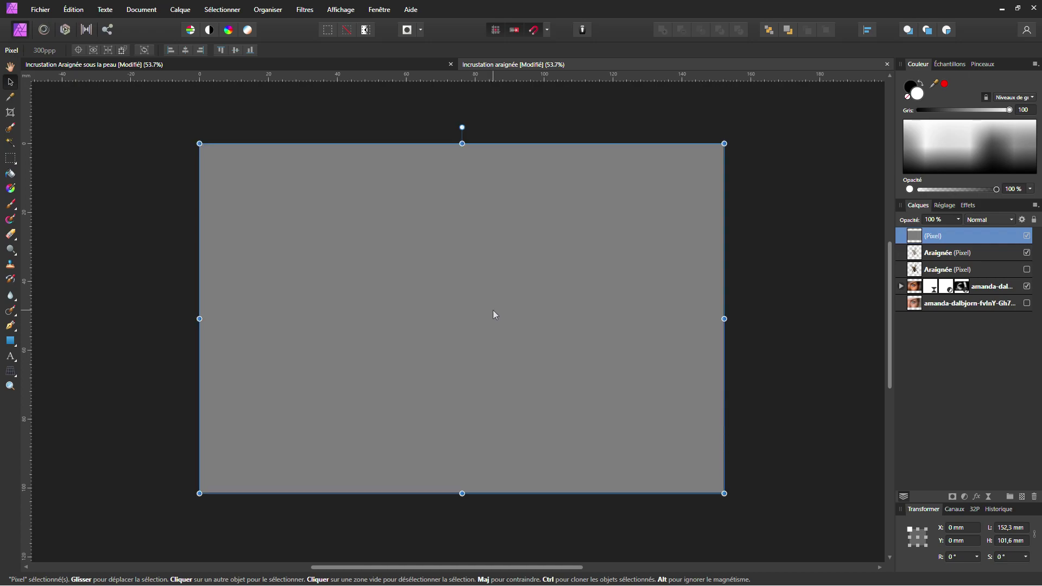
click(1001, 220)
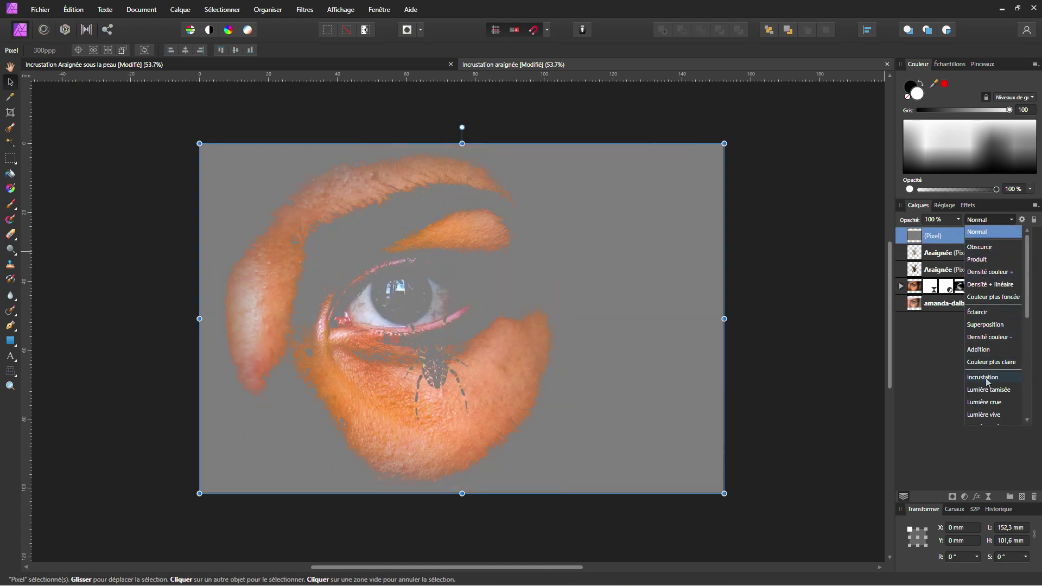
click(985, 378)
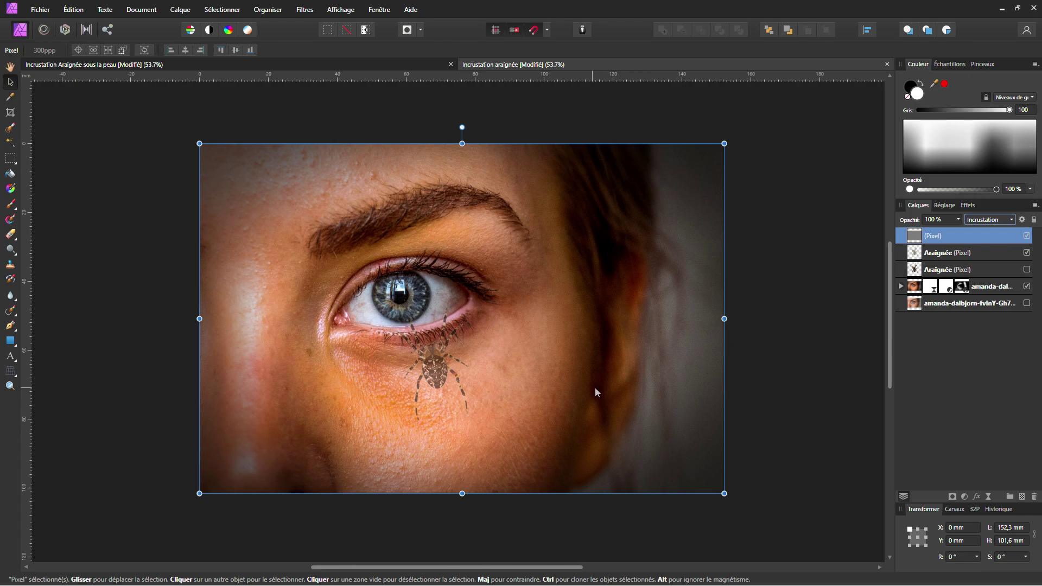
Activate the Densité - (Dodge) brush with the soft 256 px brush from the Basique set.
click(12, 252)
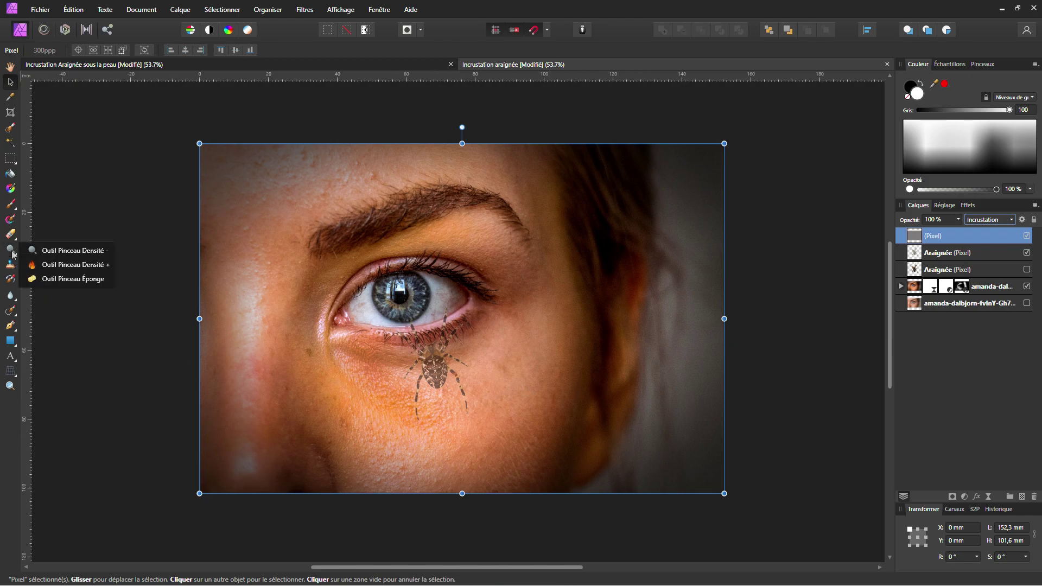
click(43, 252)
click(982, 64)
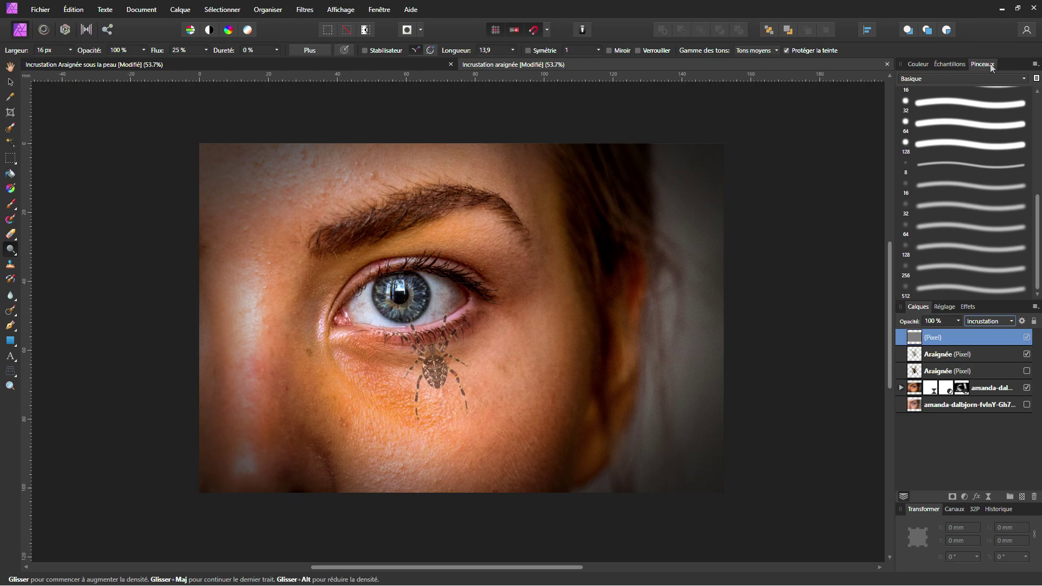
click(946, 269)
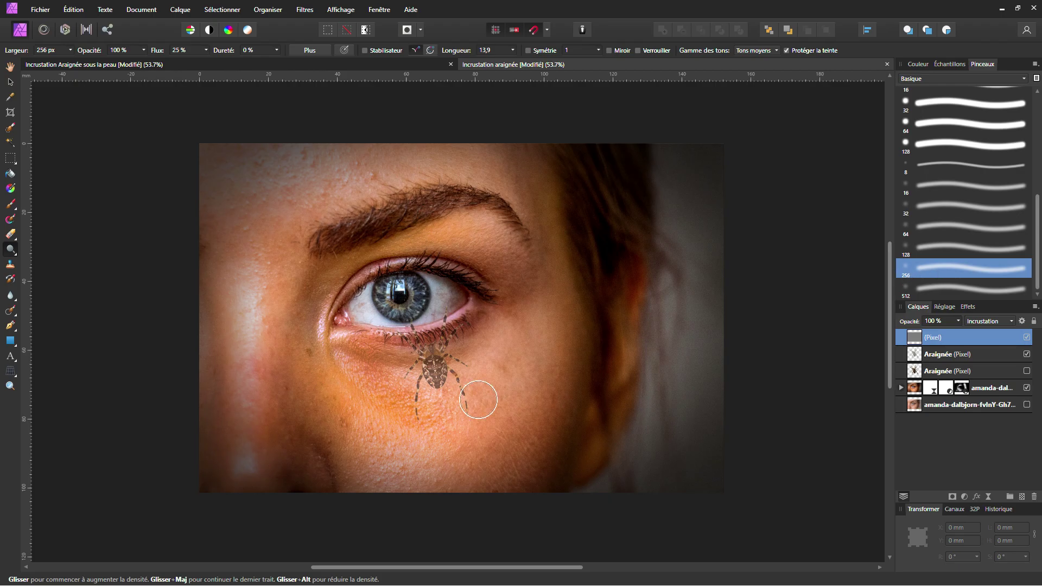
Zoom in on the spider and reduce the Dodge brush width to about 74 px.
scroll(439, 380, up, 3)
scroll(443, 372, up, 3)
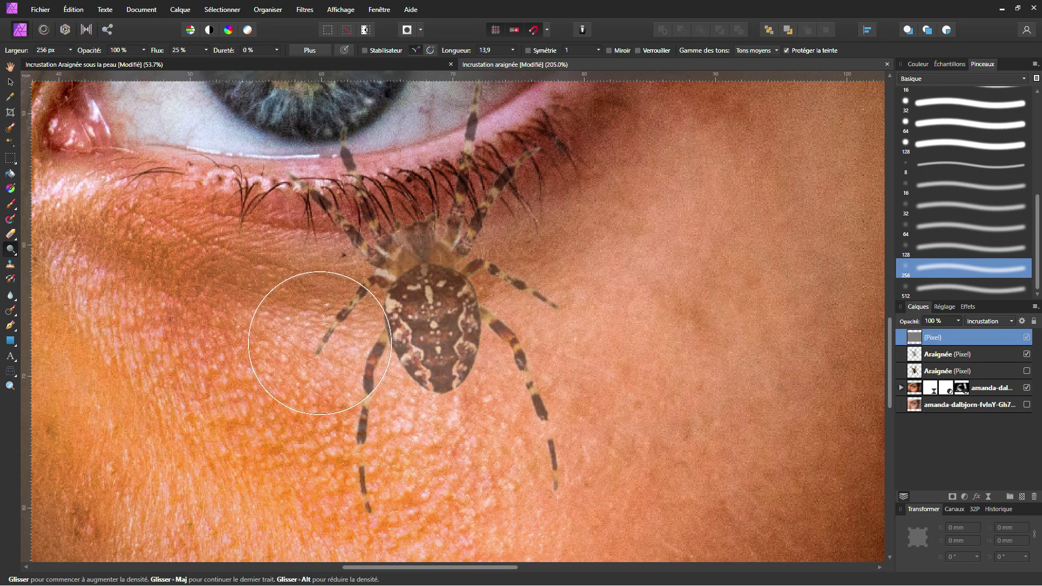
scroll(435, 315, down, 2)
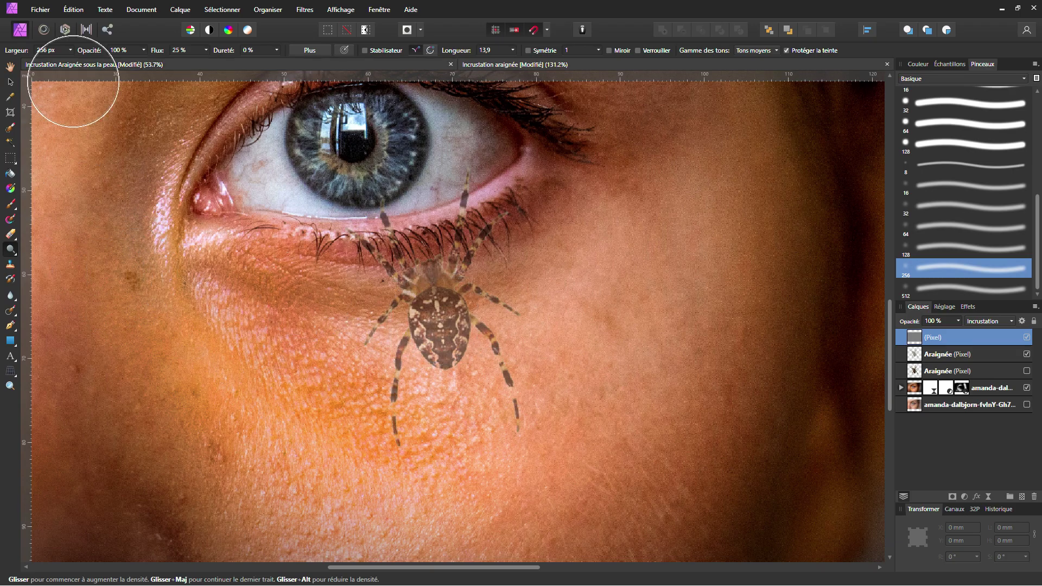
click(71, 51)
drag(69, 64, 60, 64)
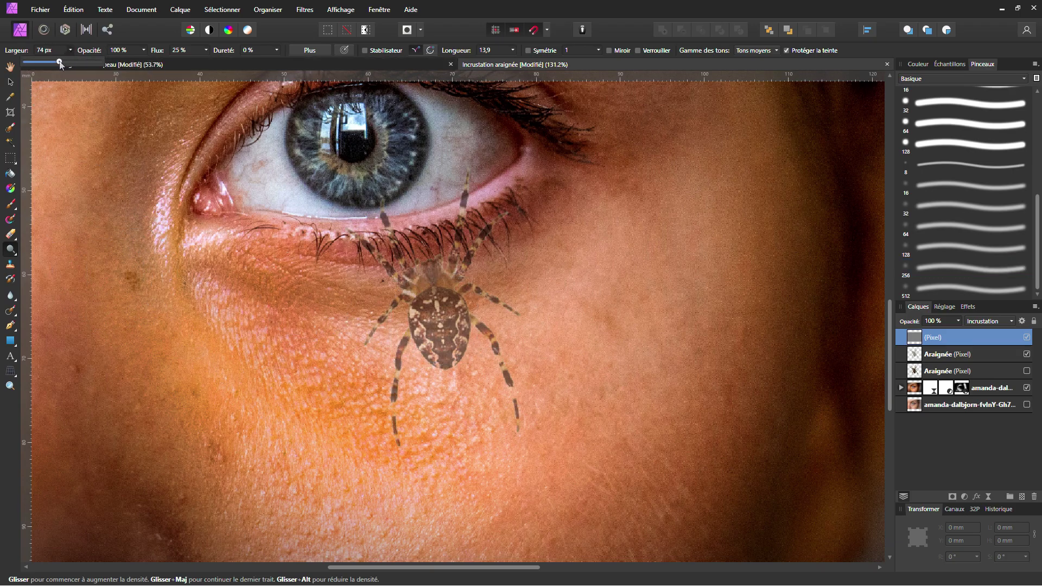
Set the Dodge brush width to 70 px and lighten the right half of the spider's abdomen, checking the stroke with the spider hidden.
drag(60, 64, 58, 64)
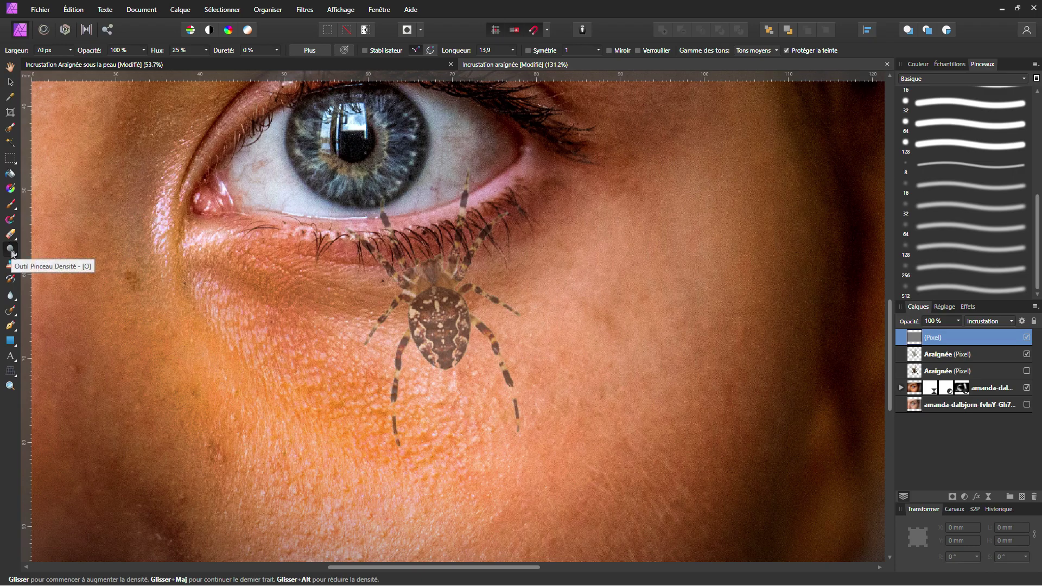
scroll(463, 346, up, 1)
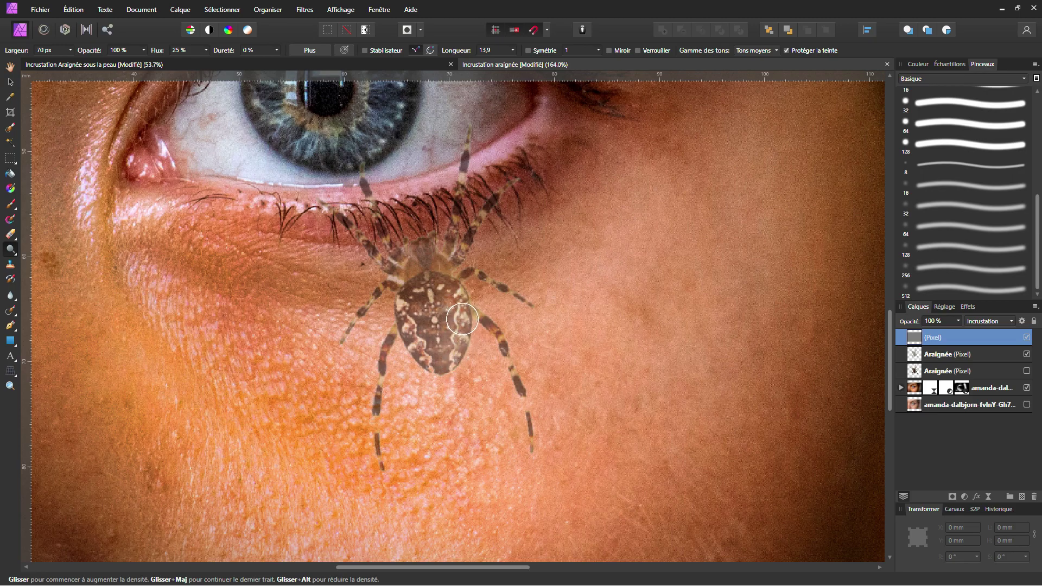
click(1027, 354)
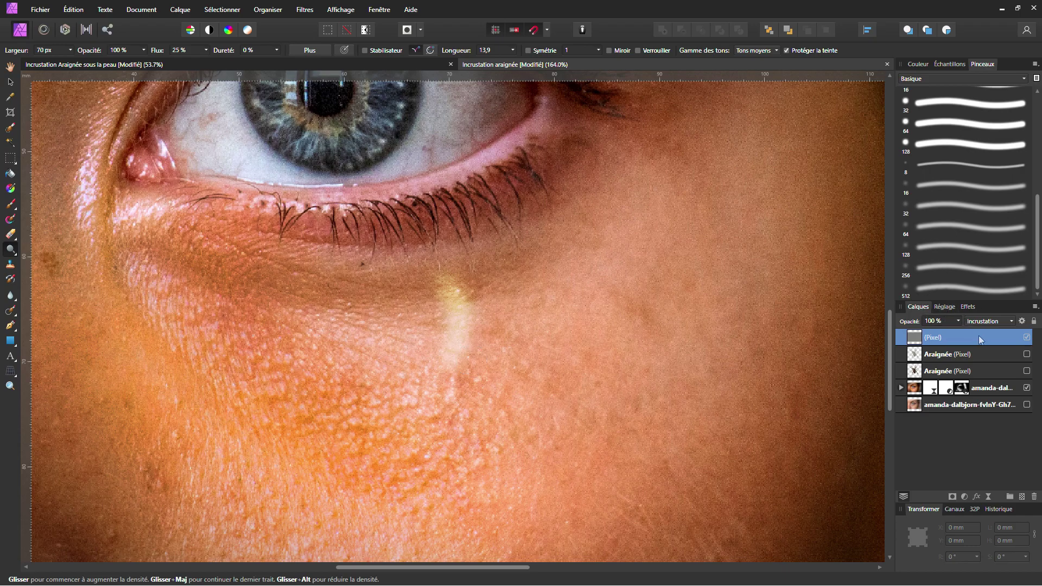
click(1027, 354)
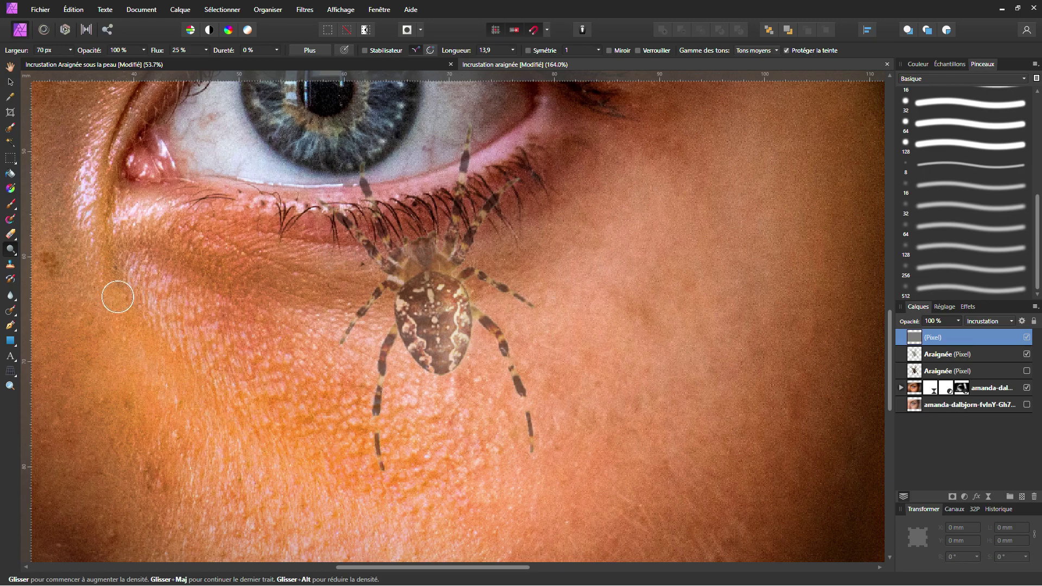
Darken the left half of the abdomen with the Densité + (Burn) brush, comparing with the grey layer and the spider layer hidden in turn.
click(12, 250)
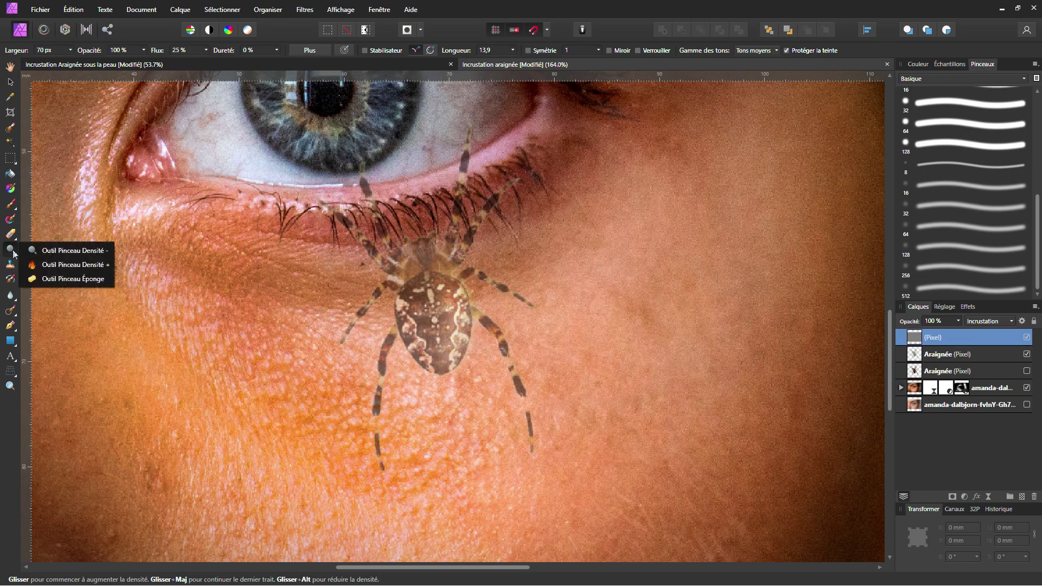
click(38, 264)
mouse_move(463, 319)
mouse_down()
mouse_move(398, 336)
mouse_move(415, 291)
mouse_move(430, 359)
mouse_move(419, 286)
mouse_move(434, 353)
mouse_up()
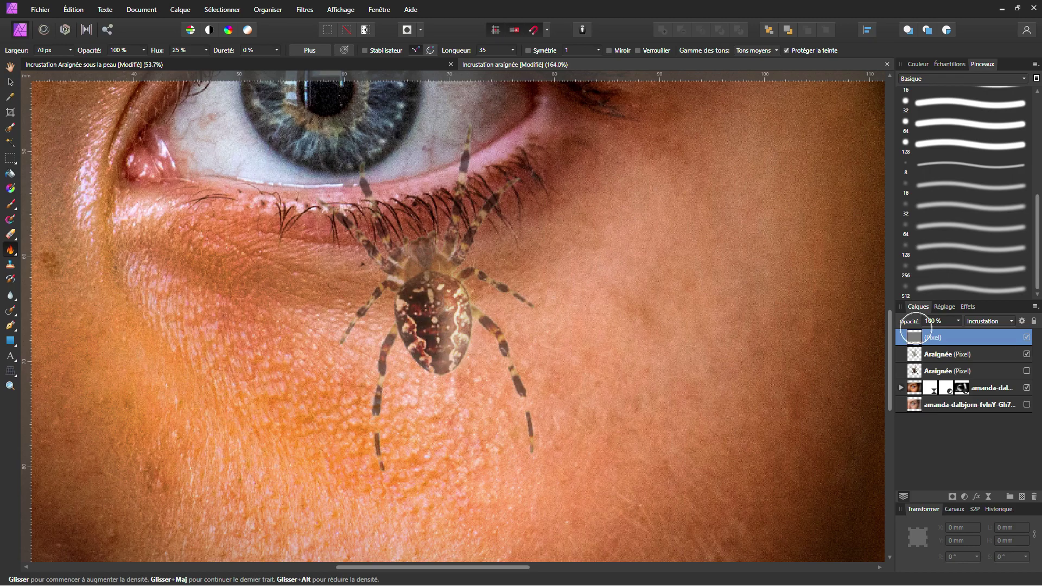
click(1028, 338)
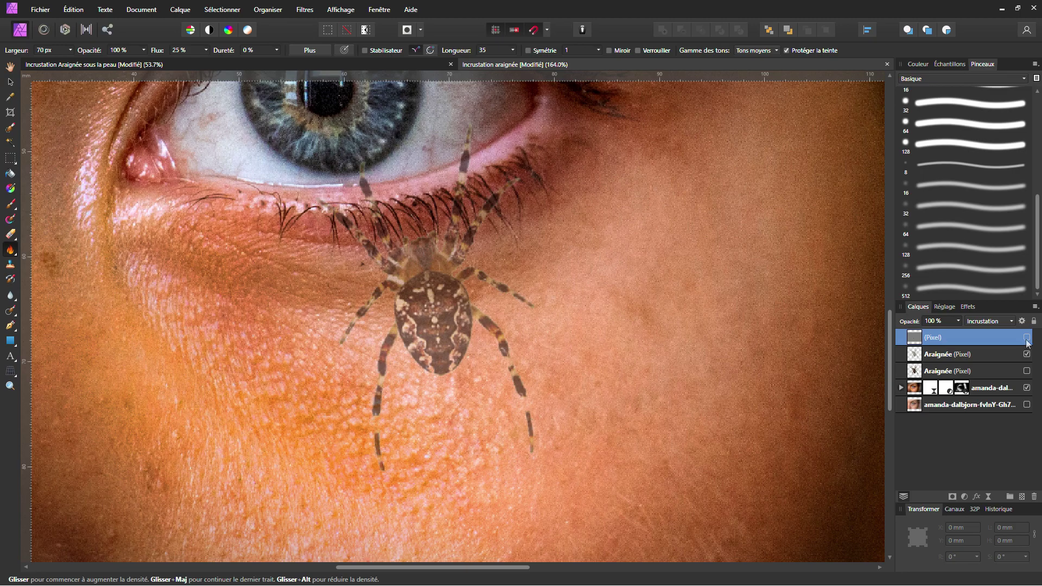
click(1027, 338)
click(1027, 354)
click(1027, 354)
click(1027, 354)
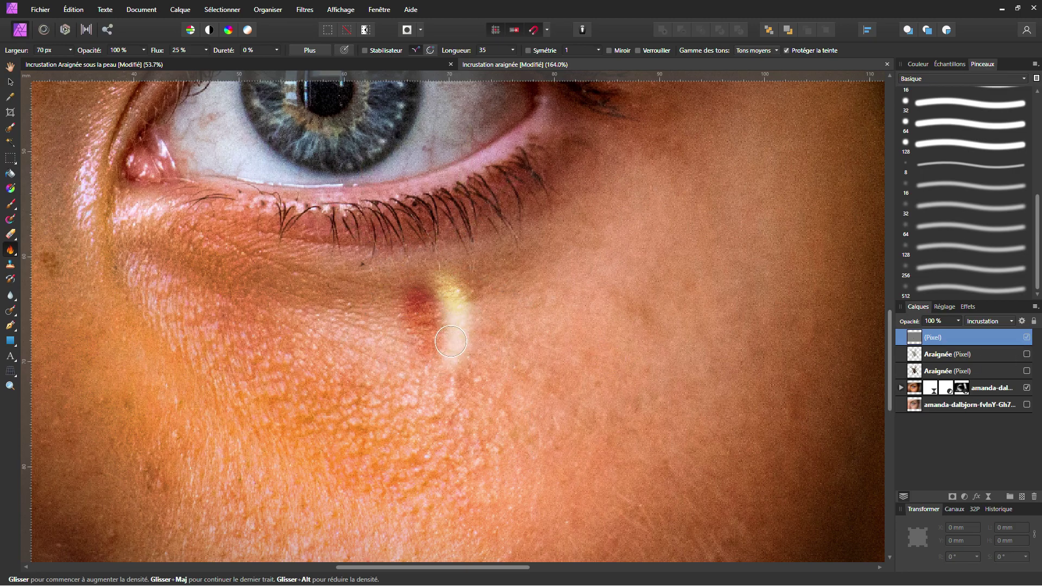
click(1027, 355)
Deepen the Burn shading on the abdomen's upper left, and lighten its upper right with the Densité - (Dodge) brush.
drag(434, 323, 423, 286)
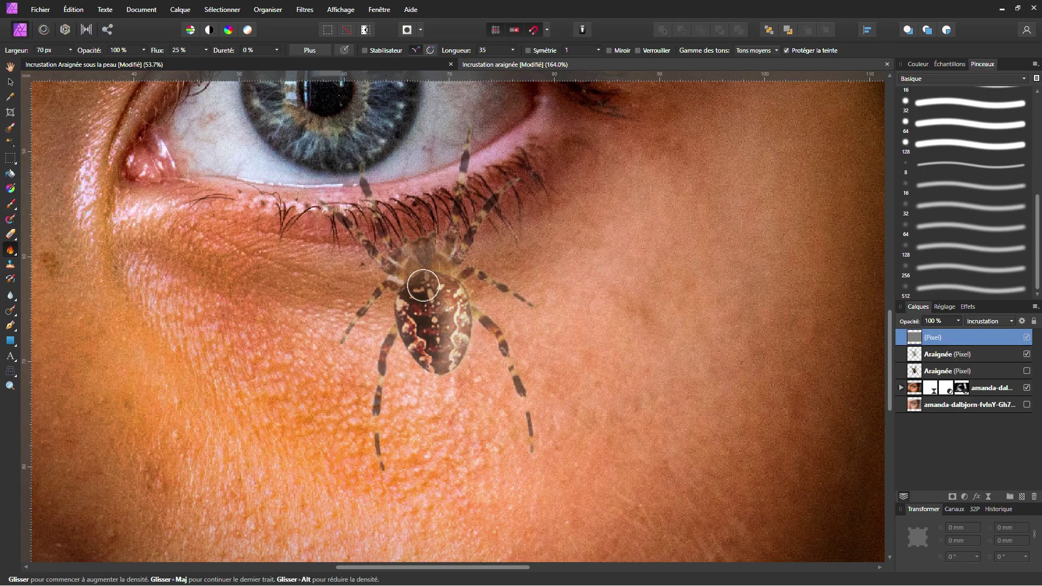
mouse_move(426, 282)
mouse_down()
mouse_move(409, 319)
mouse_move(426, 356)
mouse_move(417, 310)
mouse_up()
click(8, 250)
click(59, 247)
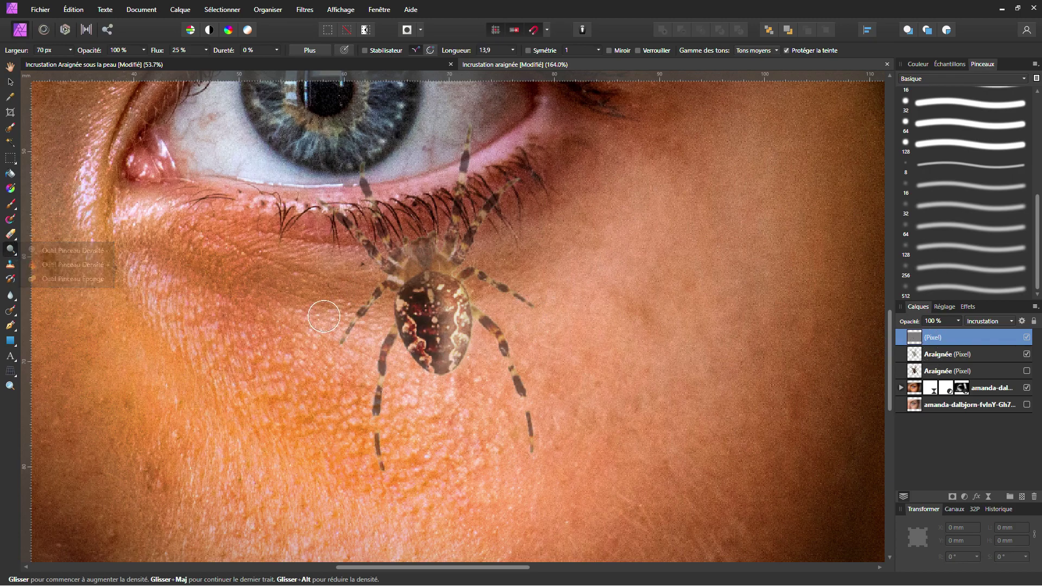
mouse_move(444, 288)
mouse_down()
mouse_move(452, 353)
mouse_move(436, 280)
mouse_move(443, 312)
mouse_up()
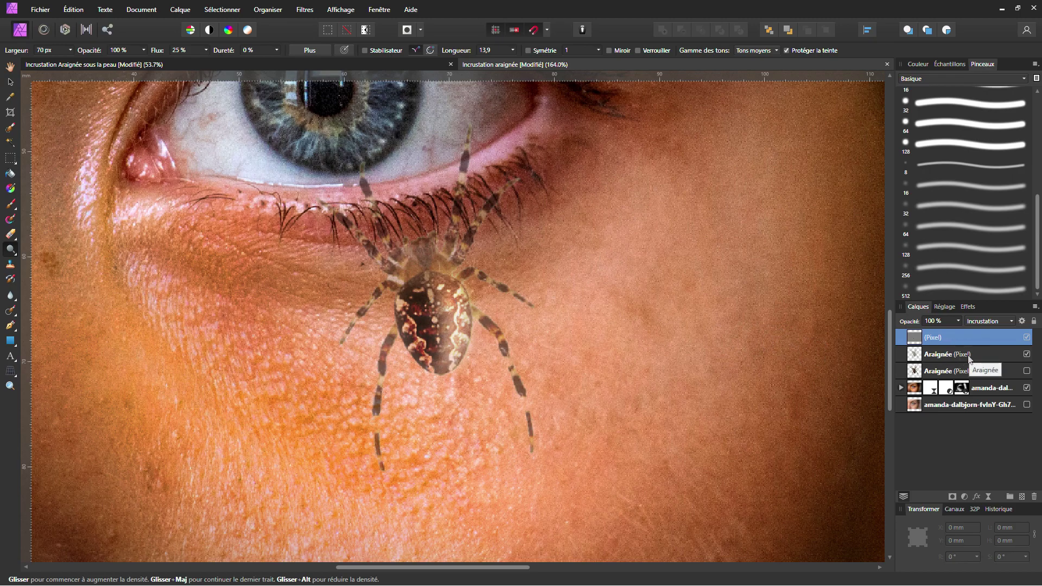
click(948, 354)
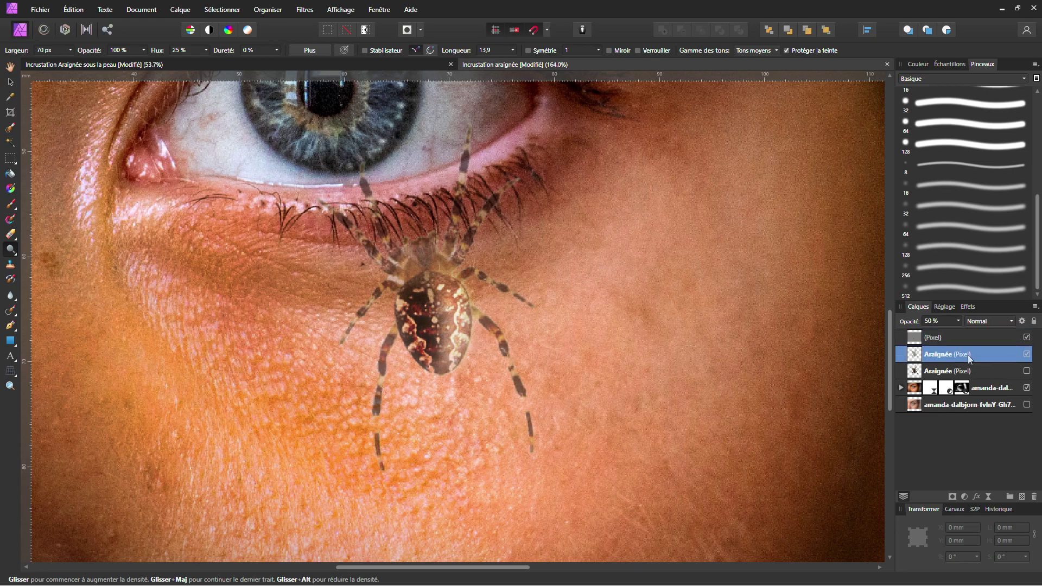
scroll(396, 342, up, 1)
drag(70, 50, 56, 64)
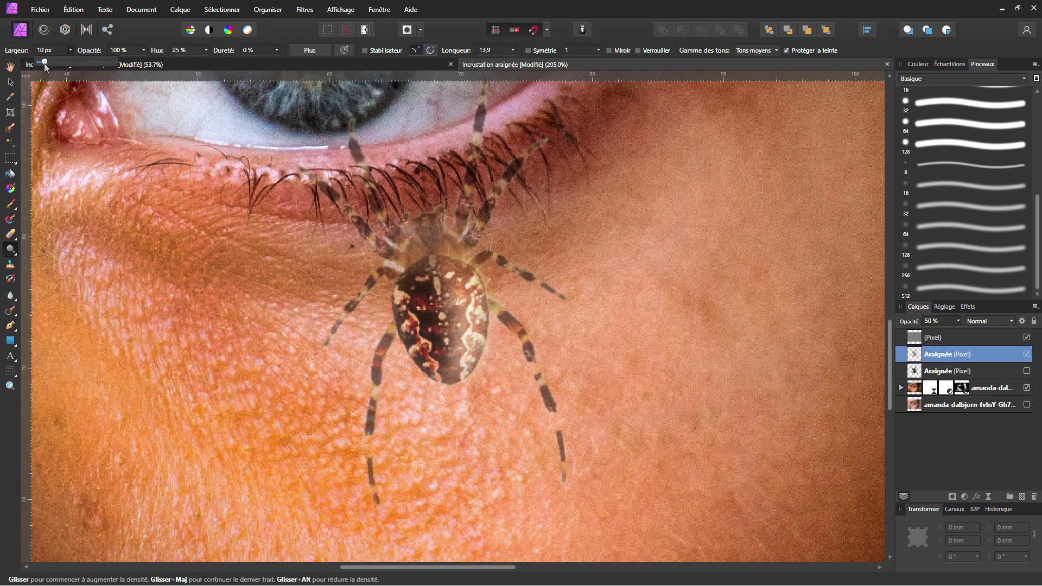
scroll(393, 334, up, 2)
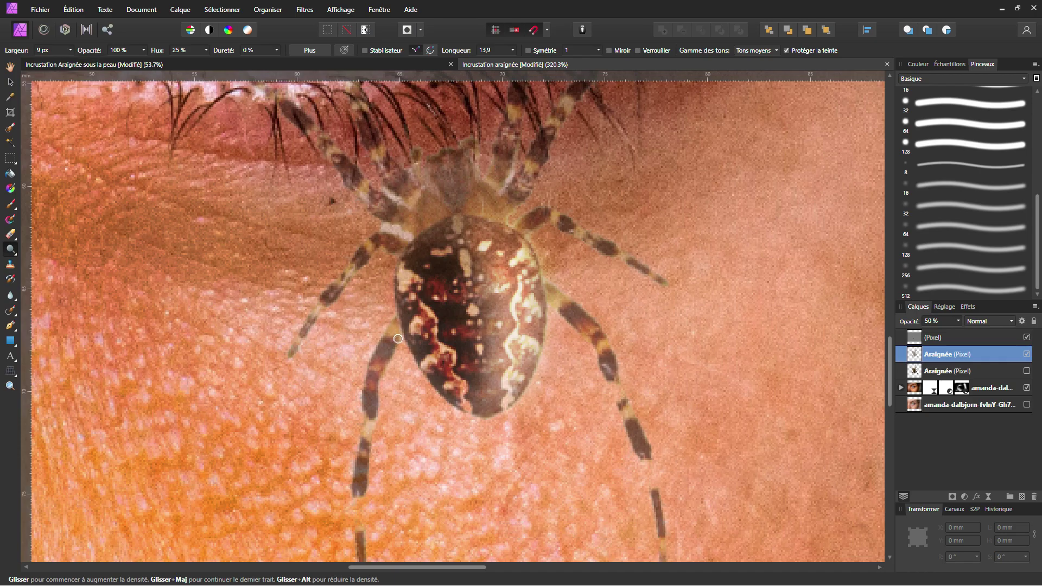
scroll(398, 338, up, 1)
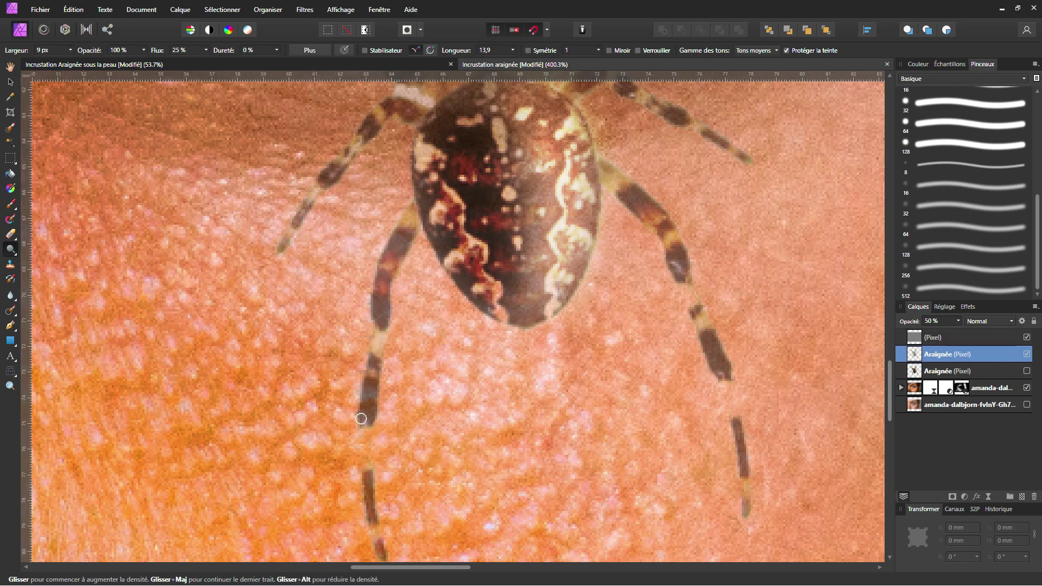
key(ctrl+z)
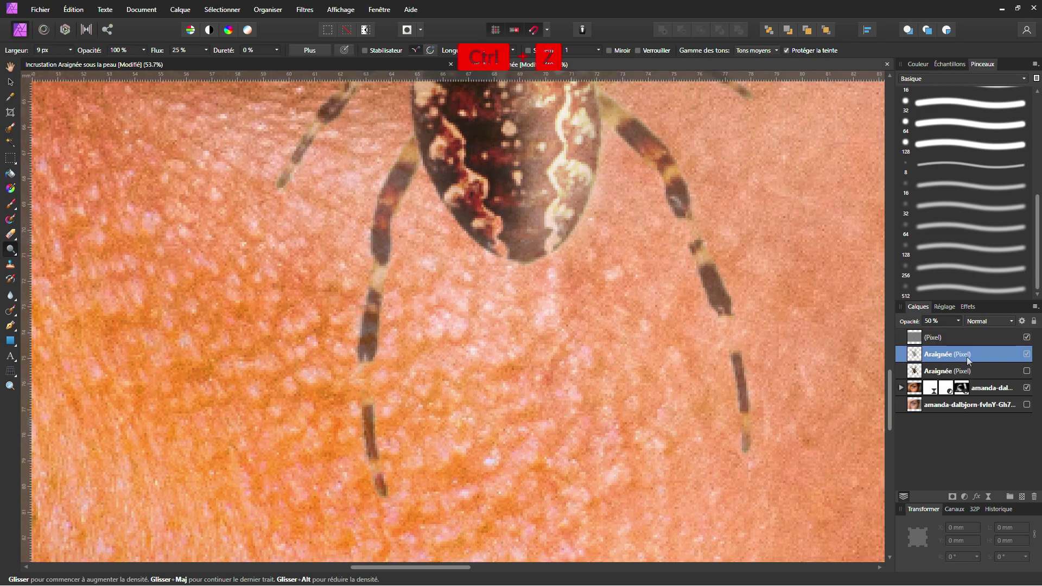
key(ctrl+z)
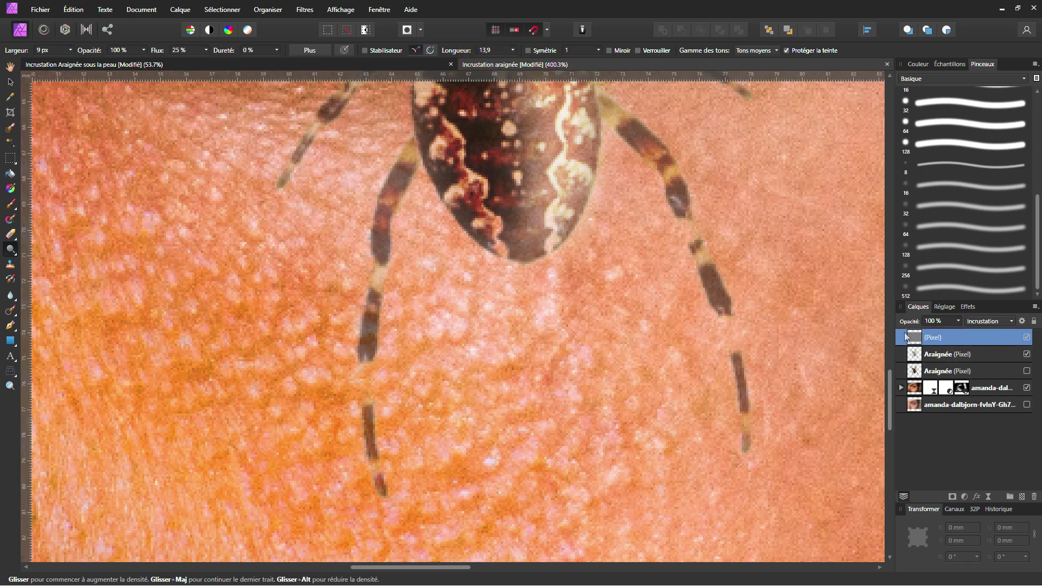
On the grey layer, darken the abdomen's upper left and the left side of the spider's head section with a 44 px Burn brush.
scroll(455, 218, down, 2)
drag(454, 231, 453, 313)
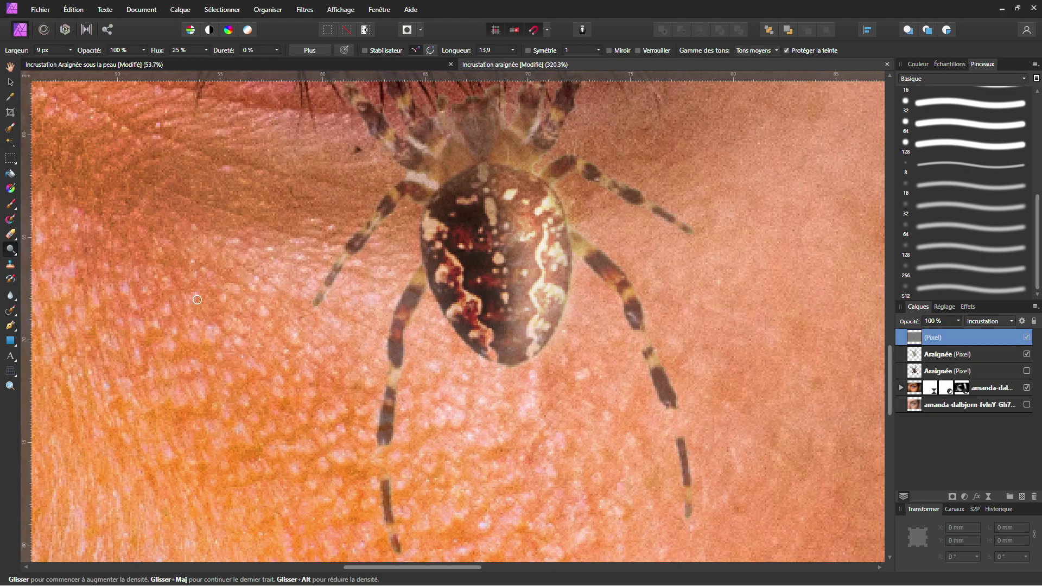
click(11, 249)
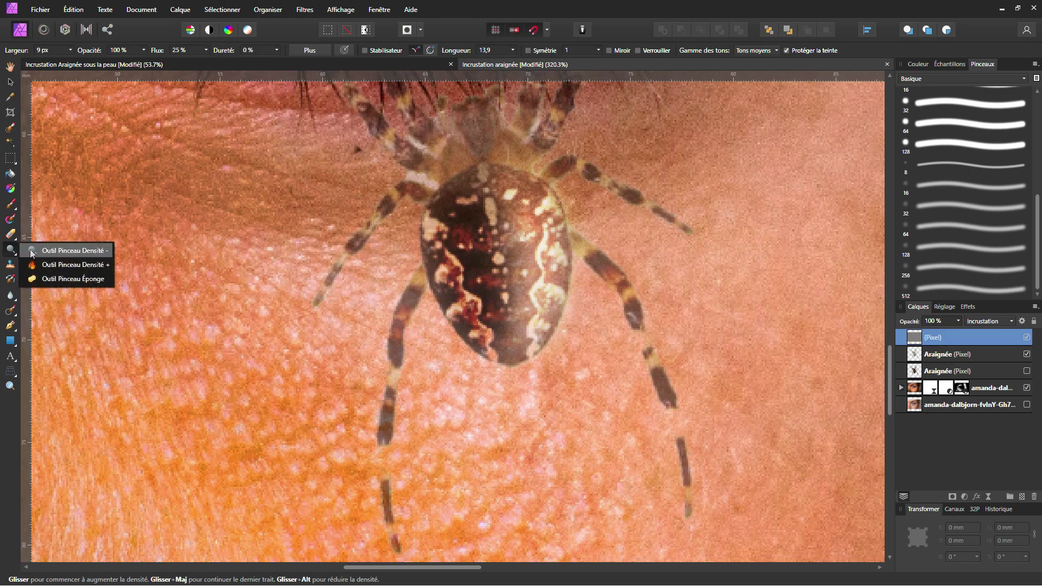
click(60, 264)
click(70, 50)
drag(68, 62, 97, 62)
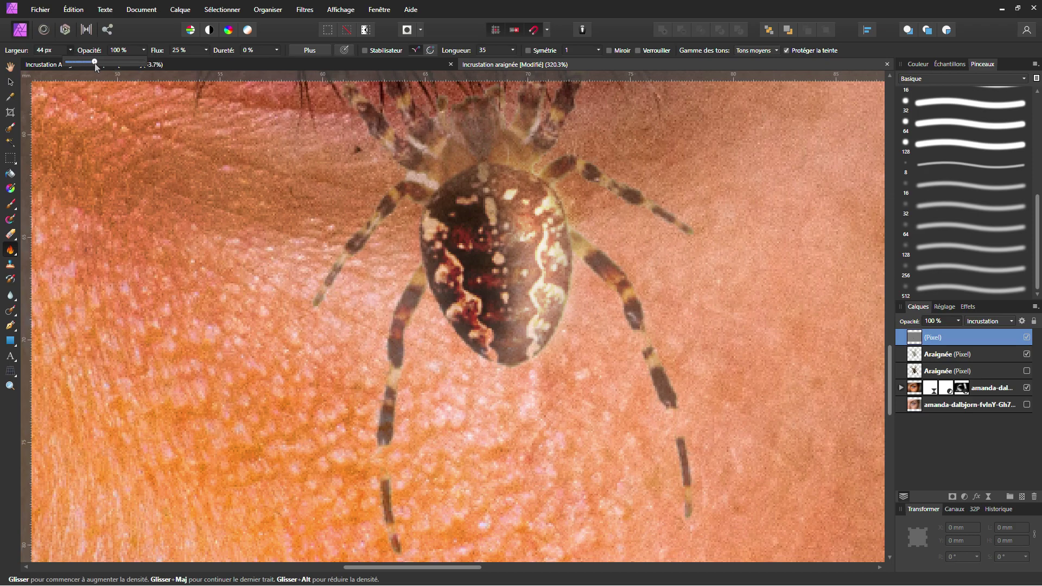
mouse_move(501, 265)
mouse_down()
mouse_move(464, 223)
mouse_move(471, 204)
mouse_move(444, 298)
mouse_move(447, 232)
mouse_move(487, 312)
mouse_move(480, 324)
mouse_move(451, 210)
mouse_move(468, 184)
mouse_move(461, 210)
mouse_up()
scroll(465, 245, up, 3)
scroll(465, 273, up, 2)
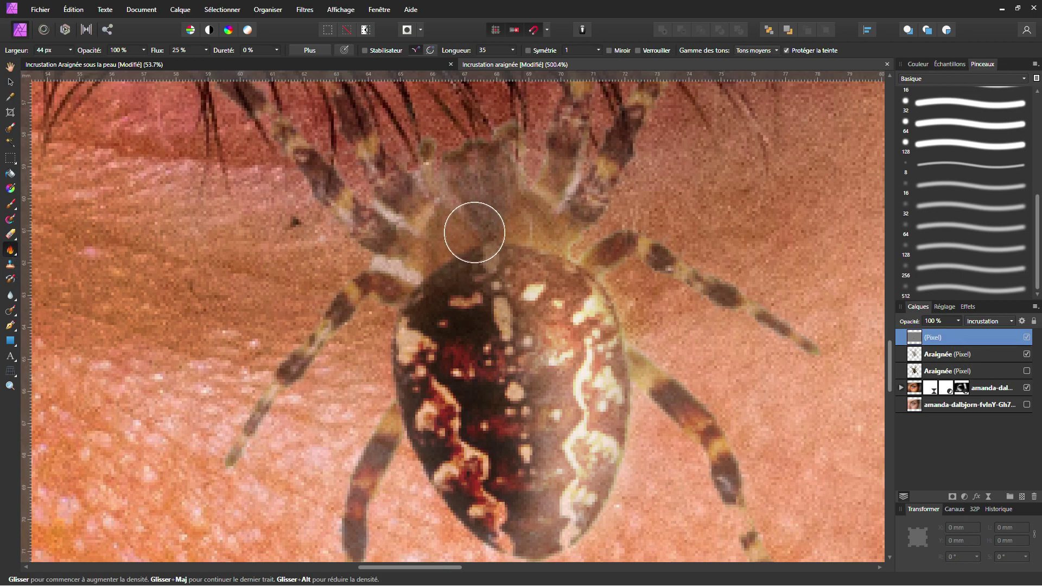
mouse_move(461, 244)
mouse_down()
mouse_move(481, 216)
mouse_move(479, 179)
mouse_move(450, 235)
mouse_move(467, 214)
mouse_up()
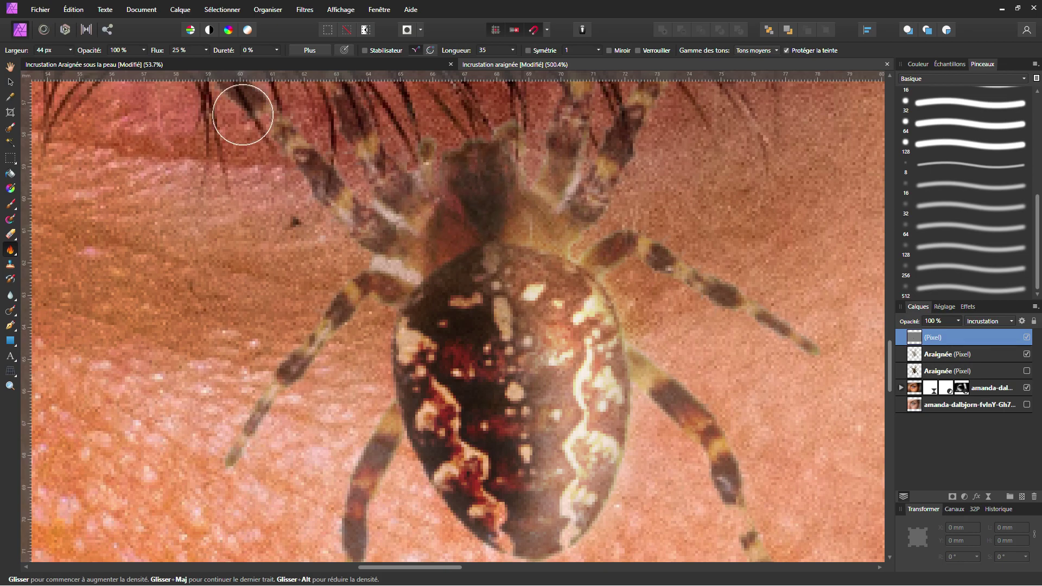
Reduce the Burn brush width to 17 px and darken the front edge and small feelers of the spider's head.
click(71, 50)
drag(67, 63, 59, 65)
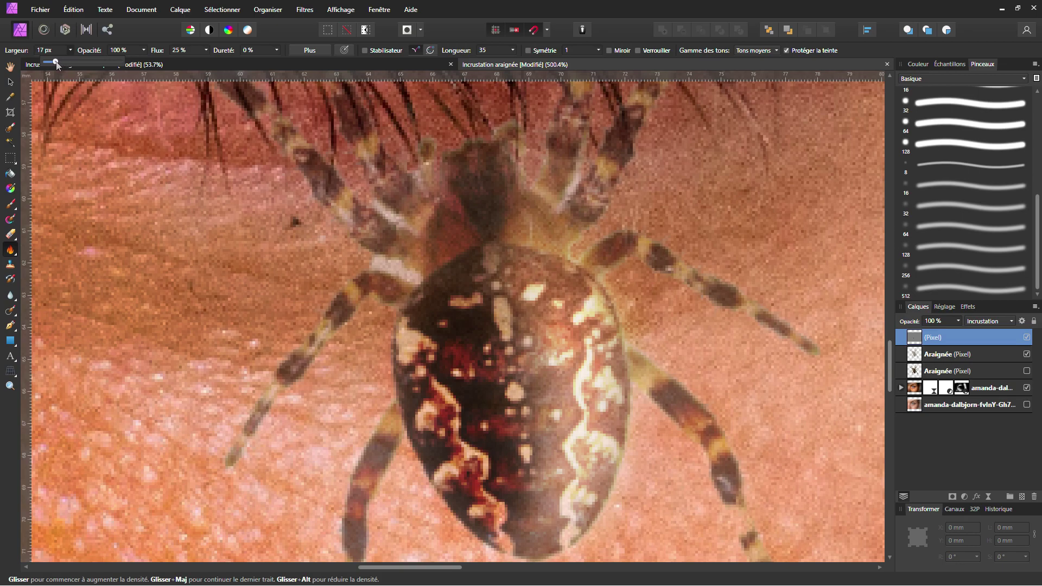
click(439, 176)
mouse_move(433, 168)
mouse_down()
mouse_move(443, 188)
mouse_move(428, 152)
mouse_move(445, 173)
mouse_move(505, 130)
mouse_up()
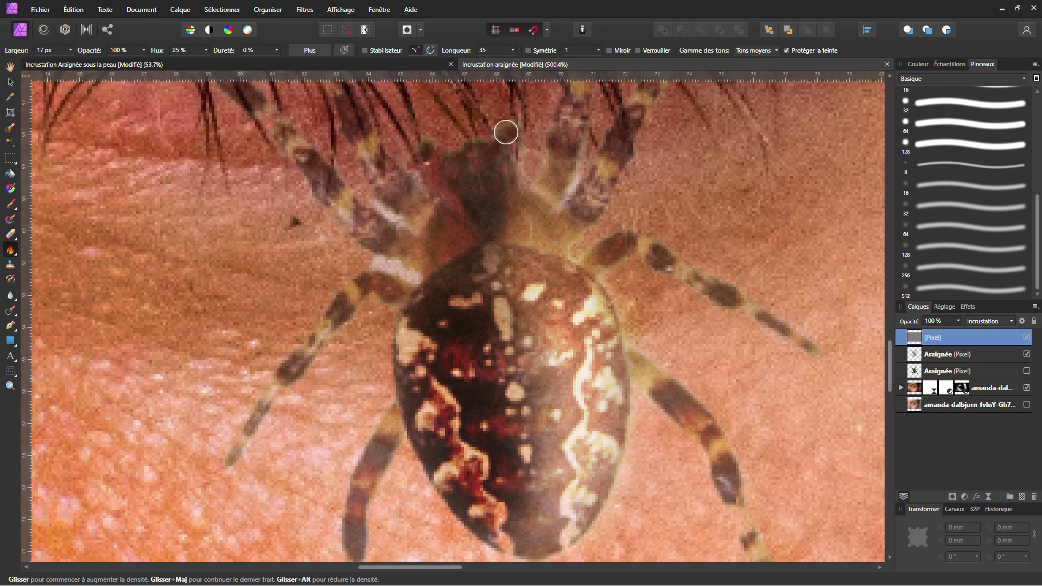
Lighten the right side of the head section with the 17 px Dodge brush, and inspect the shading with the spider temporarily hidden.
click(10, 250)
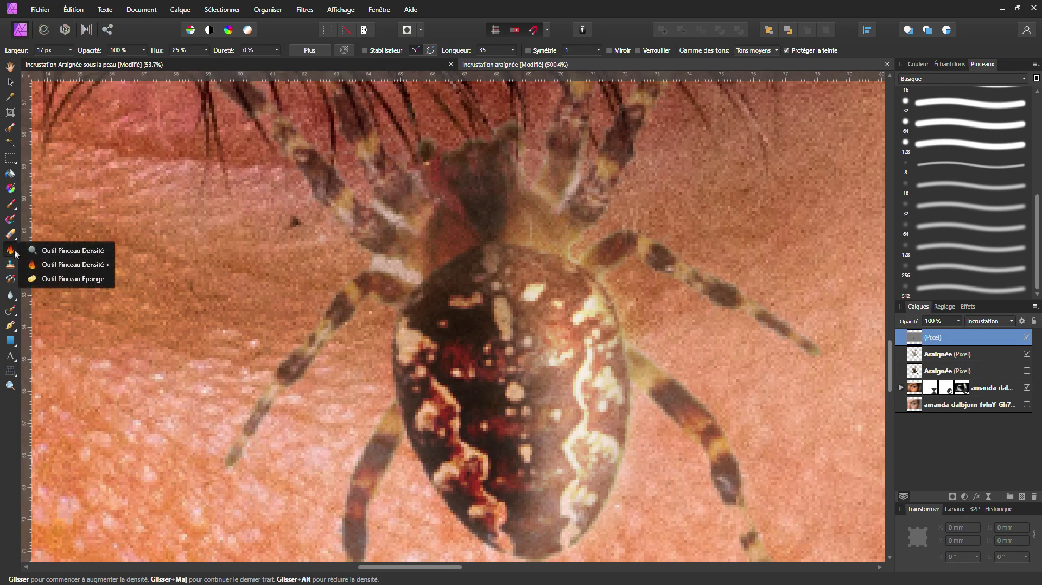
click(49, 250)
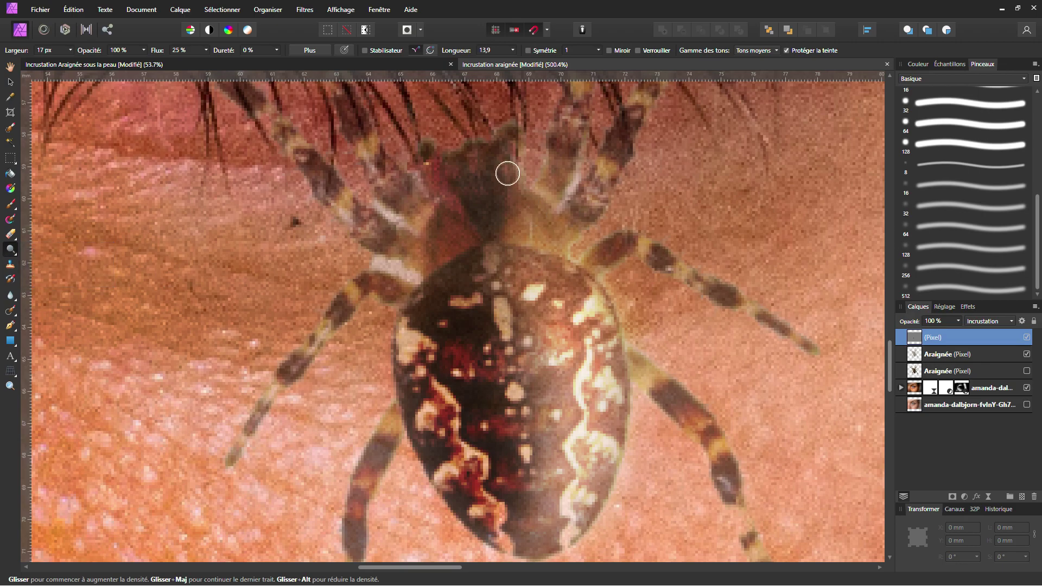
mouse_move(510, 170)
mouse_down()
mouse_move(506, 204)
mouse_move(501, 160)
mouse_move(504, 214)
mouse_move(506, 154)
mouse_move(509, 204)
mouse_move(521, 216)
mouse_move(495, 228)
mouse_up()
scroll(521, 216, down, 2)
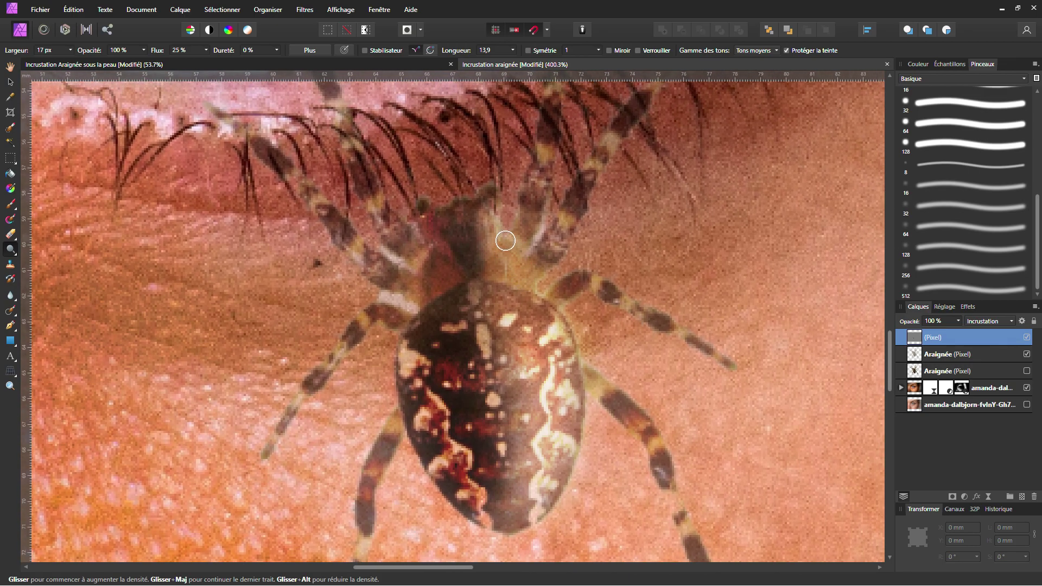
click(1027, 354)
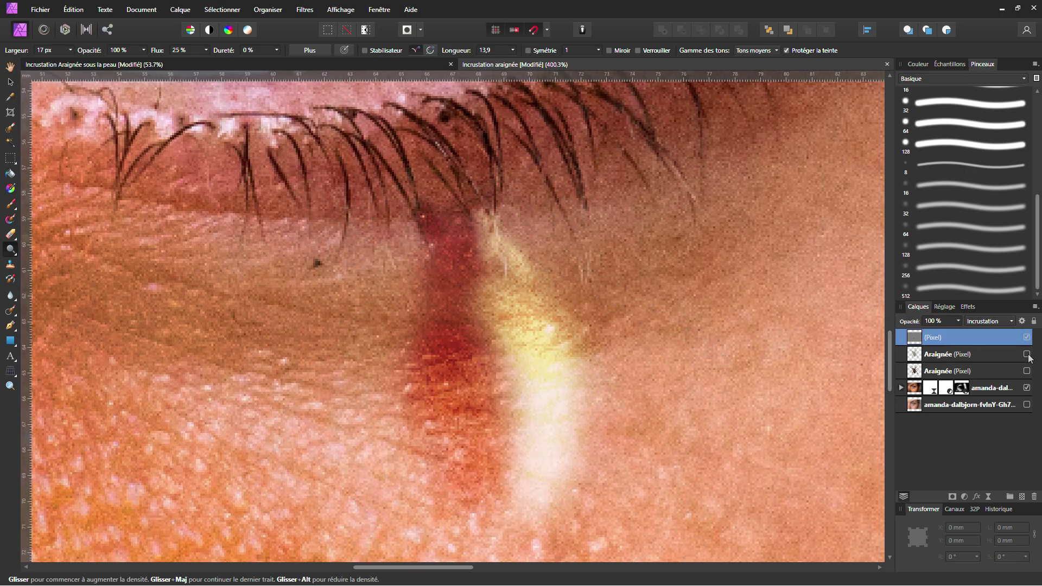
scroll(502, 304, down, 4)
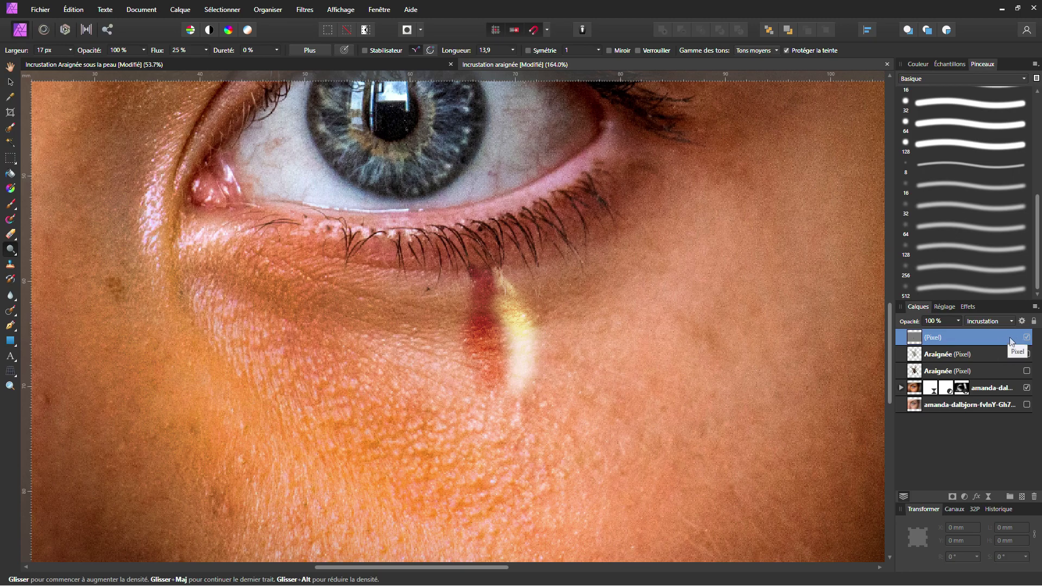
click(1027, 354)
Lighten the spider's two upper right legs with the 17 px Dodge brush.
scroll(465, 303, up, 6)
mouse_move(495, 234)
mouse_down()
mouse_move(458, 408)
mouse_move(501, 183)
mouse_move(458, 409)
mouse_move(511, 398)
mouse_move(583, 277)
mouse_move(620, 248)
mouse_move(530, 333)
mouse_move(503, 404)
mouse_move(586, 274)
mouse_move(481, 398)
mouse_move(516, 382)
mouse_move(583, 281)
mouse_move(630, 239)
mouse_up()
scroll(546, 429, down, 2)
scroll(546, 429, down, 1)
Reduce the Dodge brush width to 8 px and lighten the short middle leg and the long rear leg on the spider's right side.
click(70, 50)
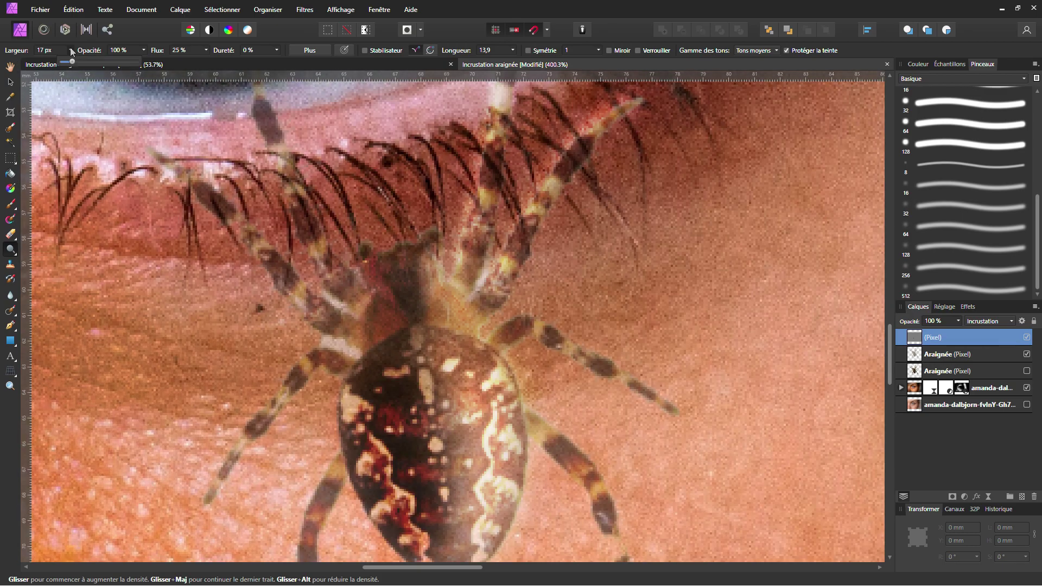
scroll(501, 332, up, 4)
mouse_move(493, 334)
mouse_down()
mouse_move(559, 292)
mouse_move(489, 341)
mouse_move(548, 380)
mouse_move(462, 334)
mouse_move(677, 462)
mouse_up()
scroll(470, 349, down, 2)
scroll(677, 463, up, 5)
scroll(518, 216, down, 12)
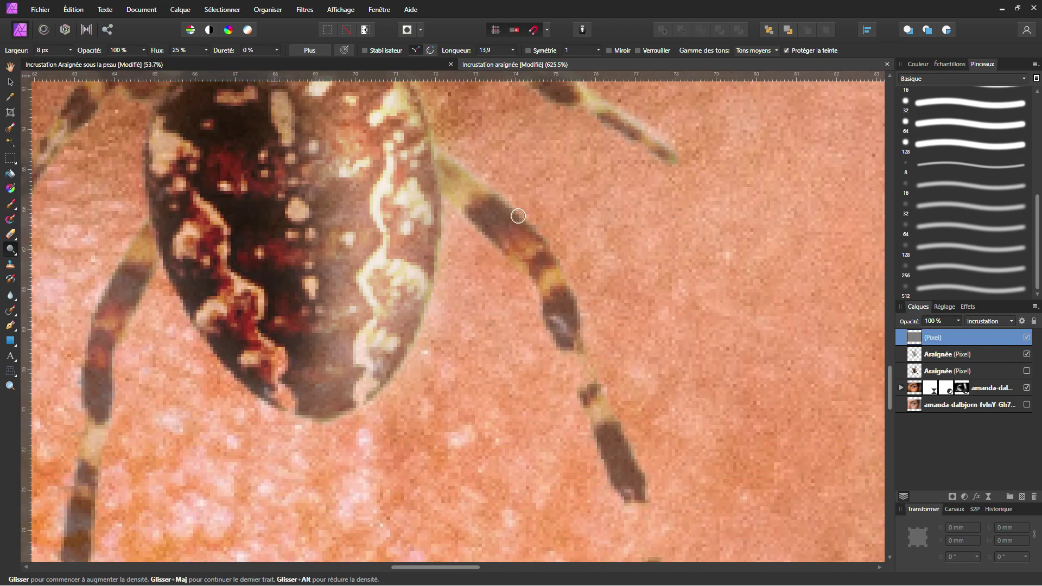
mouse_move(518, 216)
mouse_down()
mouse_move(640, 494)
mouse_move(579, 323)
mouse_move(529, 228)
mouse_move(434, 156)
mouse_move(539, 242)
mouse_move(635, 478)
mouse_up()
scroll(405, 318, down, 3)
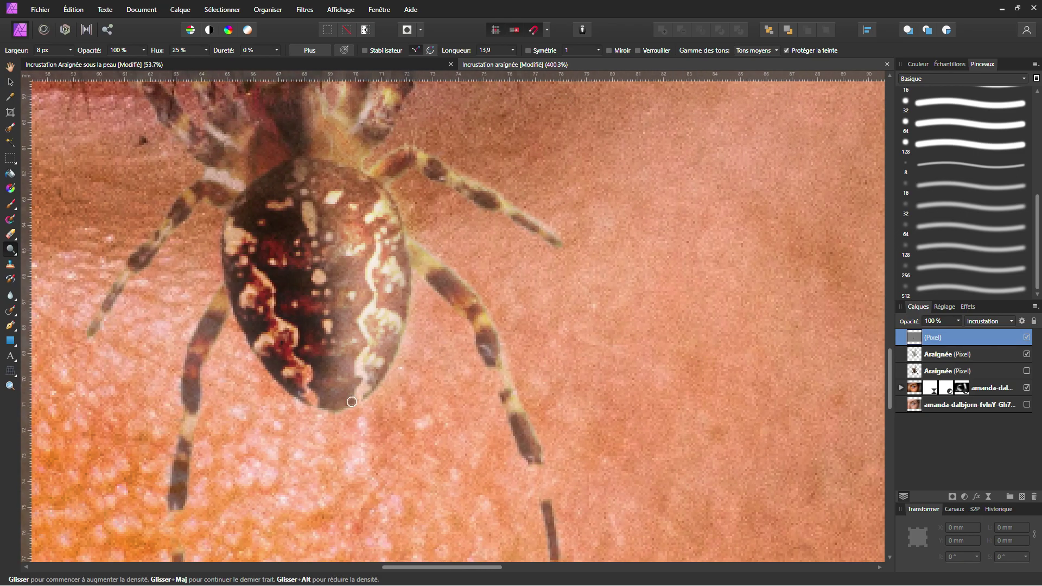
Lighten the abdomen's right edge up to the leg joints with the 8 px Dodge brush, comparing with the spider hidden.
mouse_move(361, 393)
mouse_down()
mouse_move(397, 333)
mouse_move(404, 269)
mouse_up()
scroll(405, 269, up, 4)
mouse_move(356, 332)
mouse_down()
mouse_move(334, 285)
mouse_move(385, 354)
mouse_up()
click(1027, 354)
click(1027, 354)
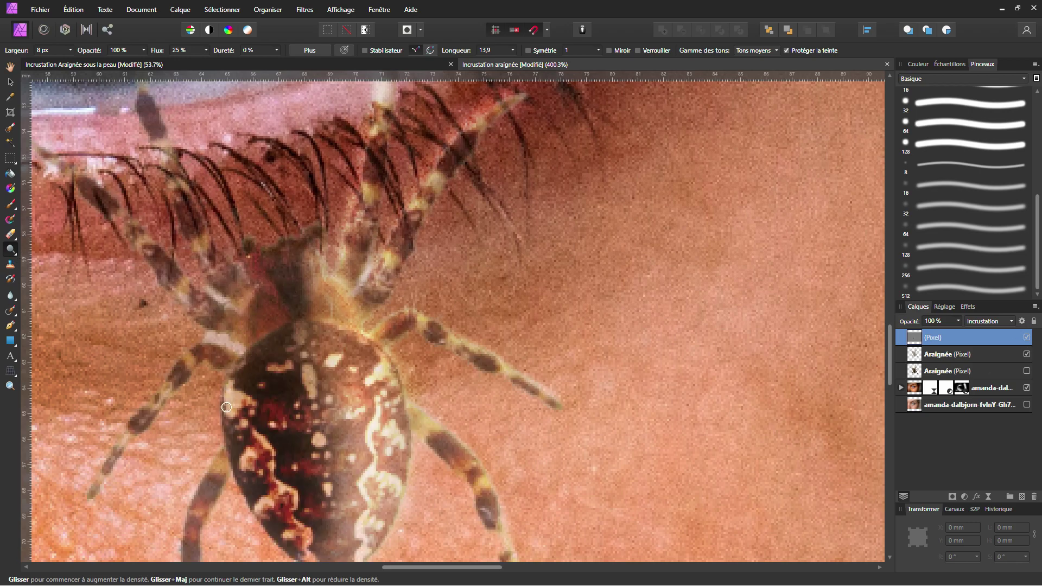
scroll(250, 342, down, 3)
scroll(253, 272, up, 1)
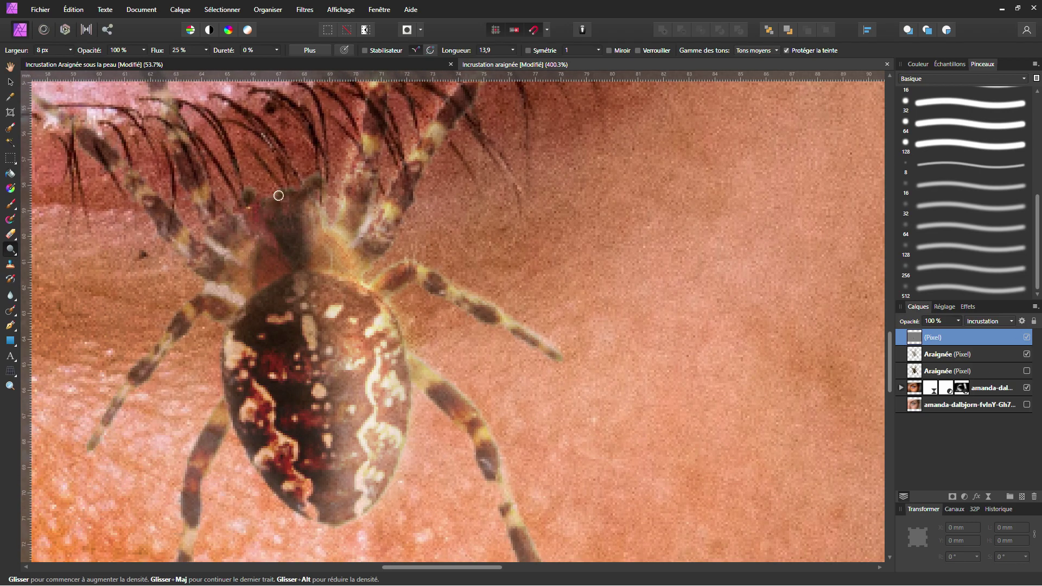
scroll(248, 210, down, 1)
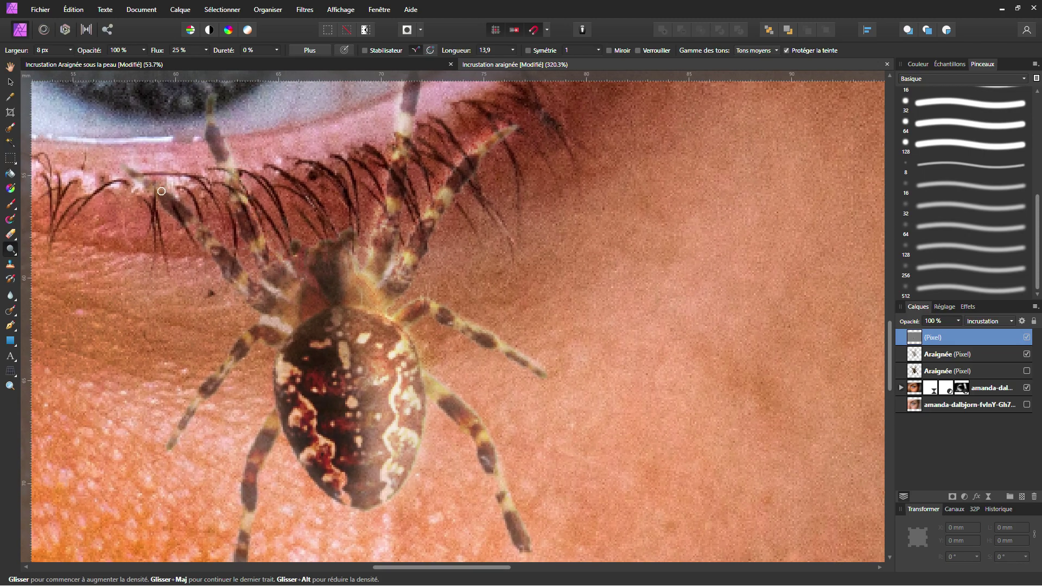
Lighten the spider's two upper left legs with the 8 px Dodge brush, comparing with the spider hidden.
drag(163, 195, 286, 303)
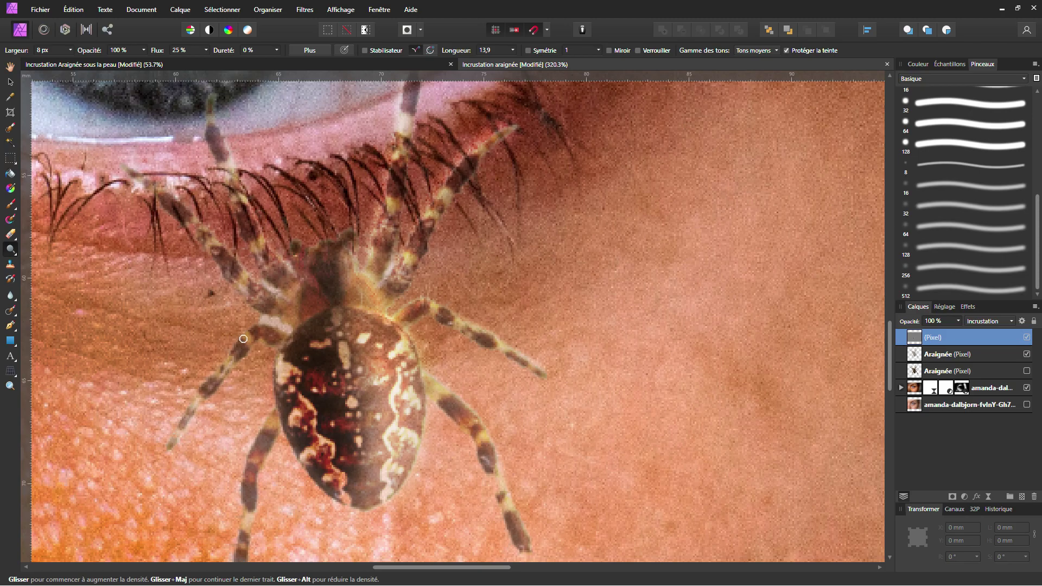
click(1027, 355)
click(1027, 355)
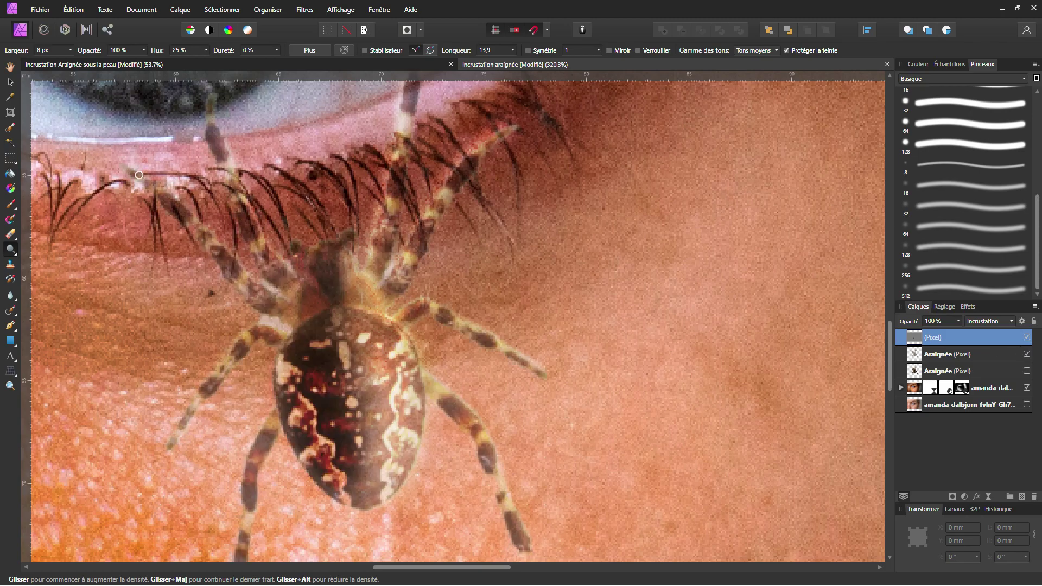
mouse_move(240, 164)
mouse_down()
mouse_move(254, 211)
mouse_move(293, 274)
mouse_move(231, 164)
mouse_move(268, 258)
mouse_move(313, 274)
mouse_up()
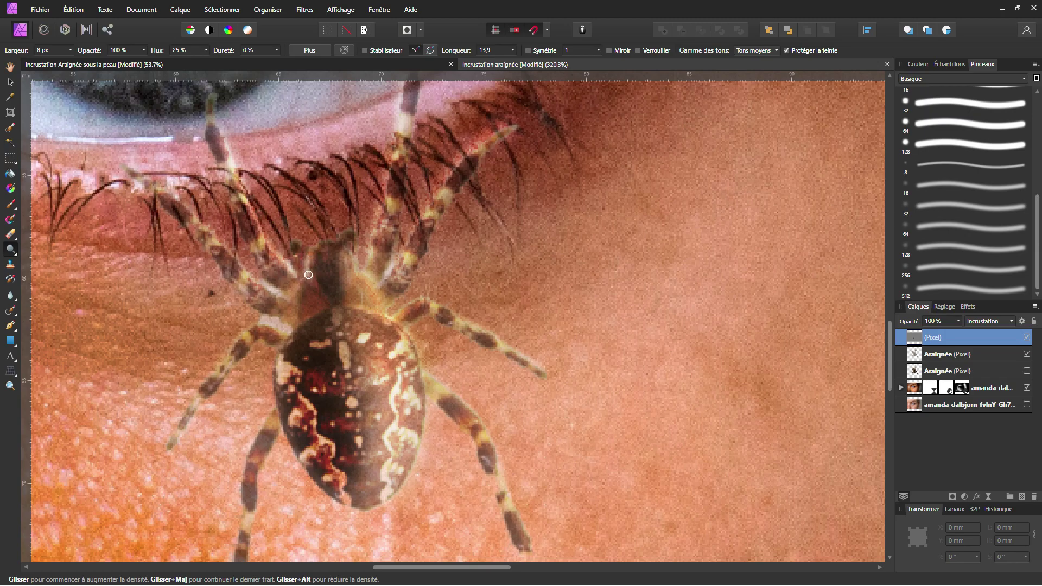
Lighten the spider's short middle leg and long rear leg on the left side, and check the highlights with the spider hidden.
scroll(304, 311, down, 2)
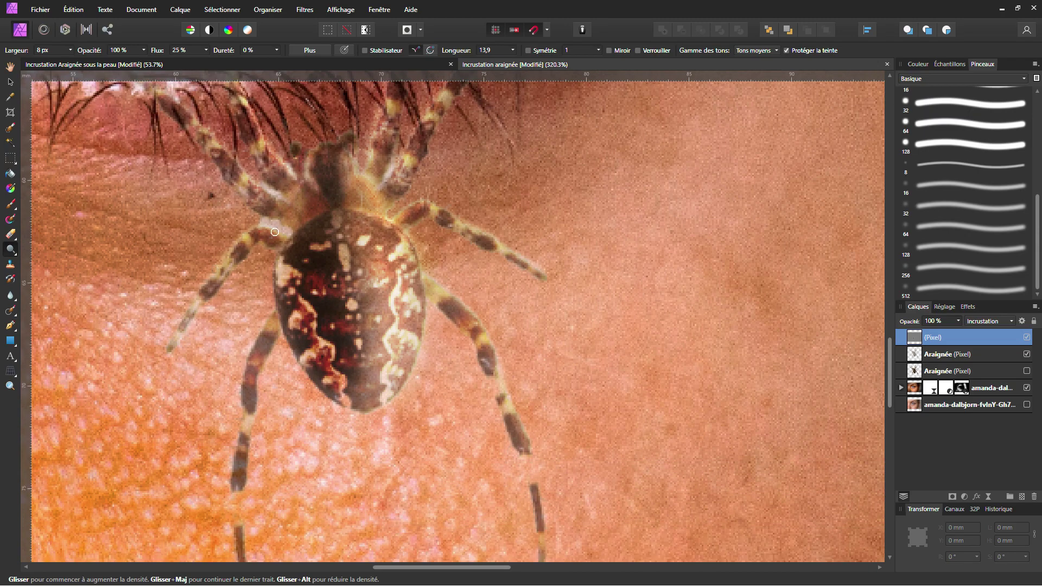
scroll(255, 447, down, 3)
mouse_move(254, 446)
mouse_down()
mouse_move(234, 315)
mouse_move(239, 412)
mouse_move(245, 211)
mouse_up()
click(1027, 355)
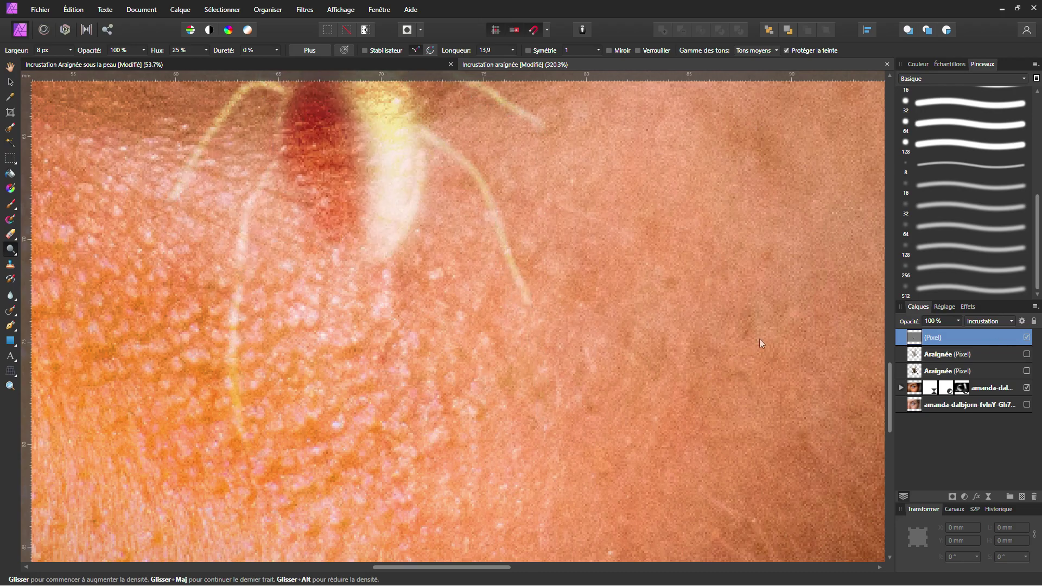
scroll(560, 311, down, 2)
click(1027, 355)
Switch to the Burn brush at 11 px width and darken the shadow edge of the spider's long rear left leg.
click(14, 253)
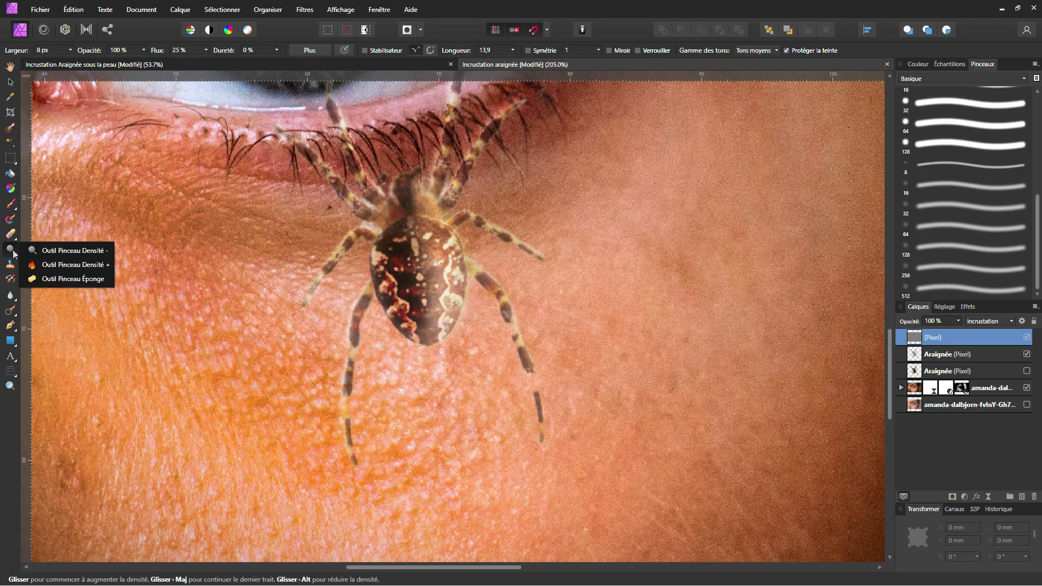
click(48, 265)
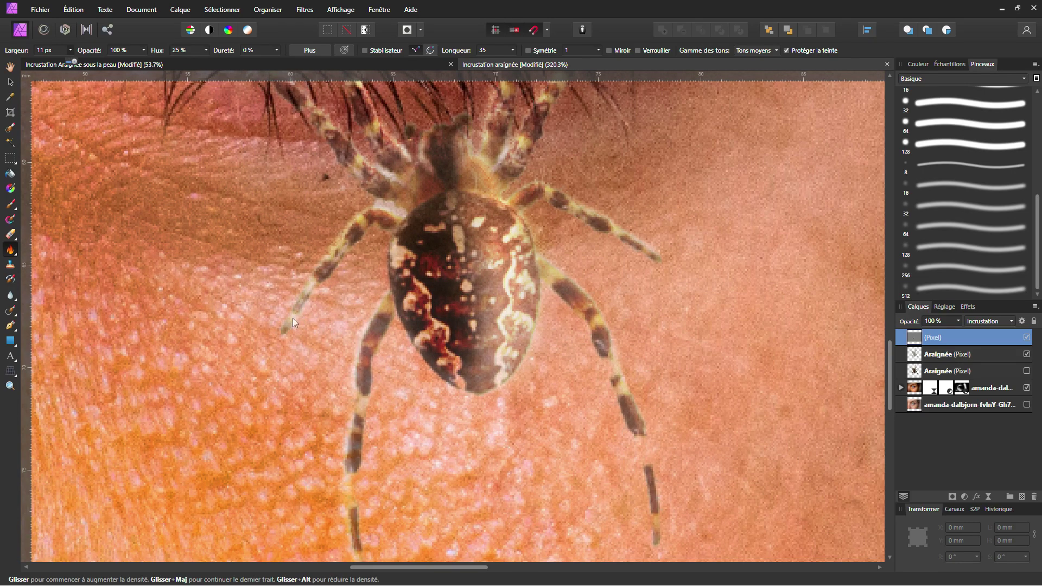
click(1027, 354)
click(1027, 354)
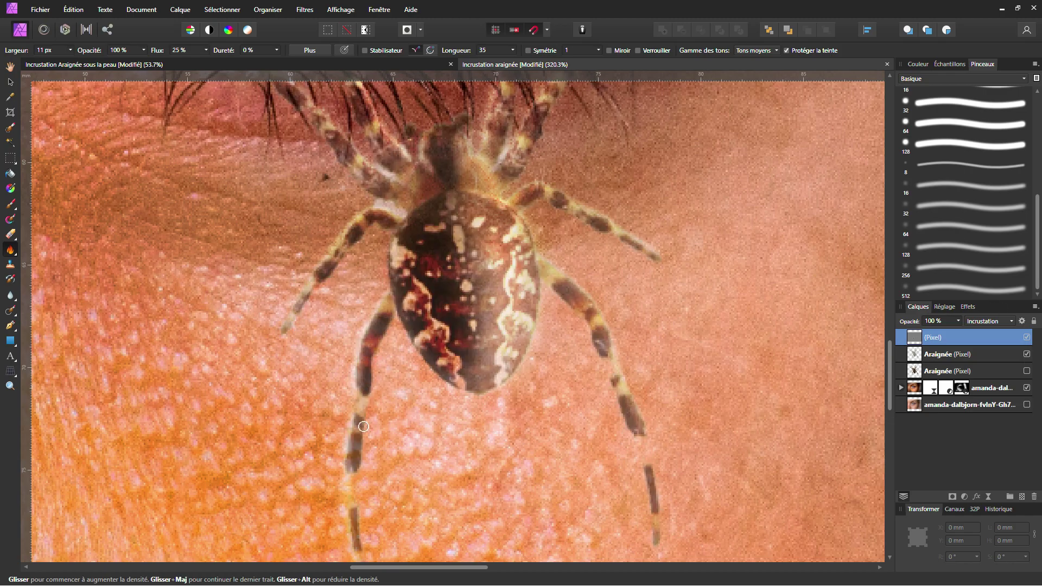
scroll(365, 423, down, 2)
mouse_move(365, 422)
mouse_down()
mouse_move(365, 458)
mouse_move(357, 370)
mouse_move(367, 277)
mouse_move(395, 192)
mouse_up()
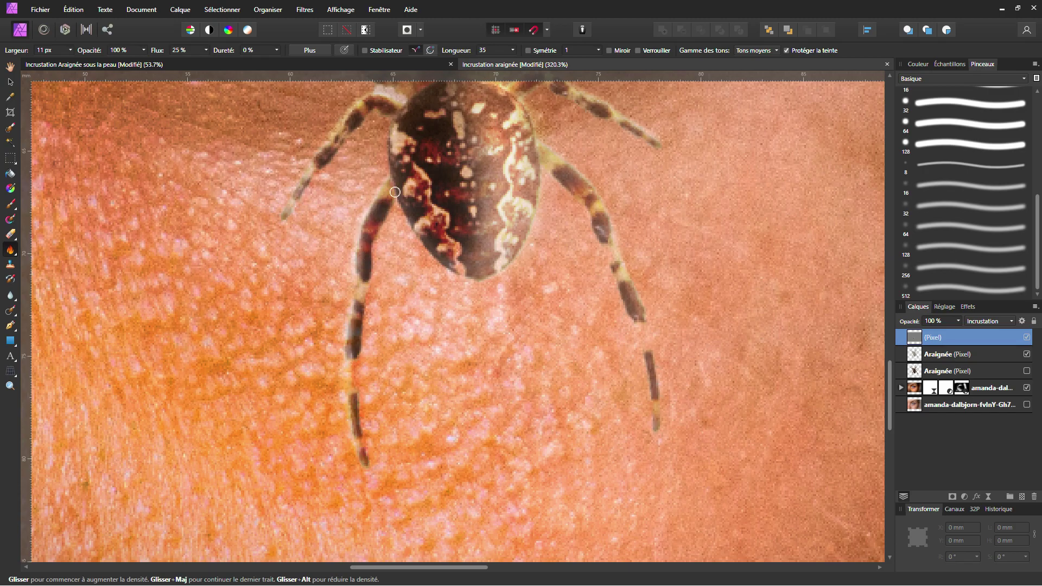
Darken the spider's short middle left leg, upper left legs and head with the 11 px Burn brush.
scroll(395, 192, up, 3)
mouse_move(296, 342)
mouse_down()
mouse_move(351, 269)
mouse_move(385, 258)
mouse_up()
mouse_move(262, 106)
mouse_down()
mouse_move(399, 236)
mouse_move(280, 122)
mouse_move(363, 204)
mouse_move(324, 118)
mouse_move(387, 257)
mouse_move(325, 123)
mouse_up()
scroll(304, 122, up, 1)
mouse_move(456, 247)
mouse_down()
mouse_move(459, 274)
mouse_move(489, 287)
mouse_move(466, 302)
mouse_up()
Set the Burn brush width to 24 px and darken the abdomen's right side near the leg joints.
click(70, 50)
drag(76, 62, 88, 62)
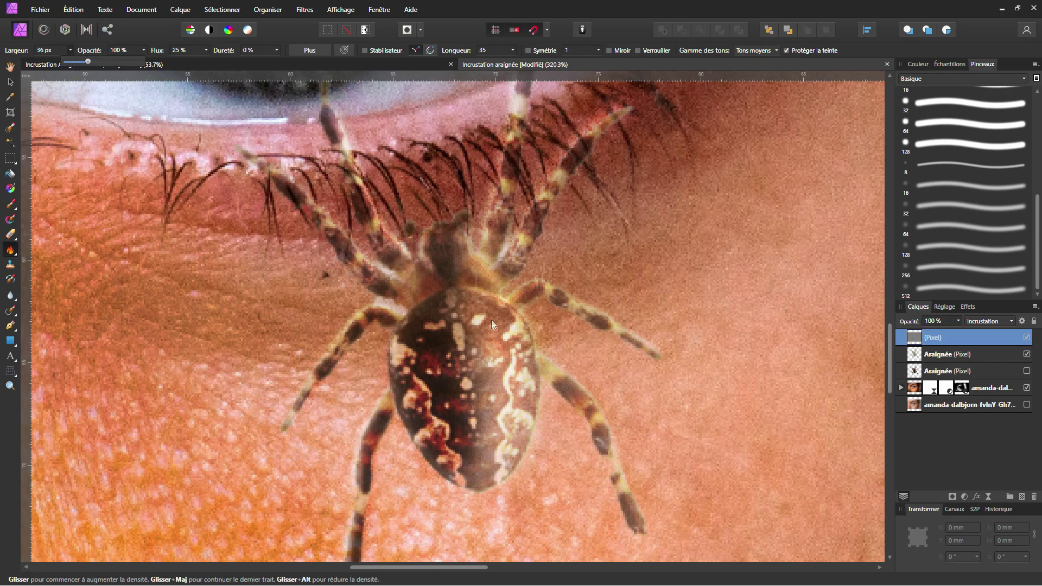
click(1027, 354)
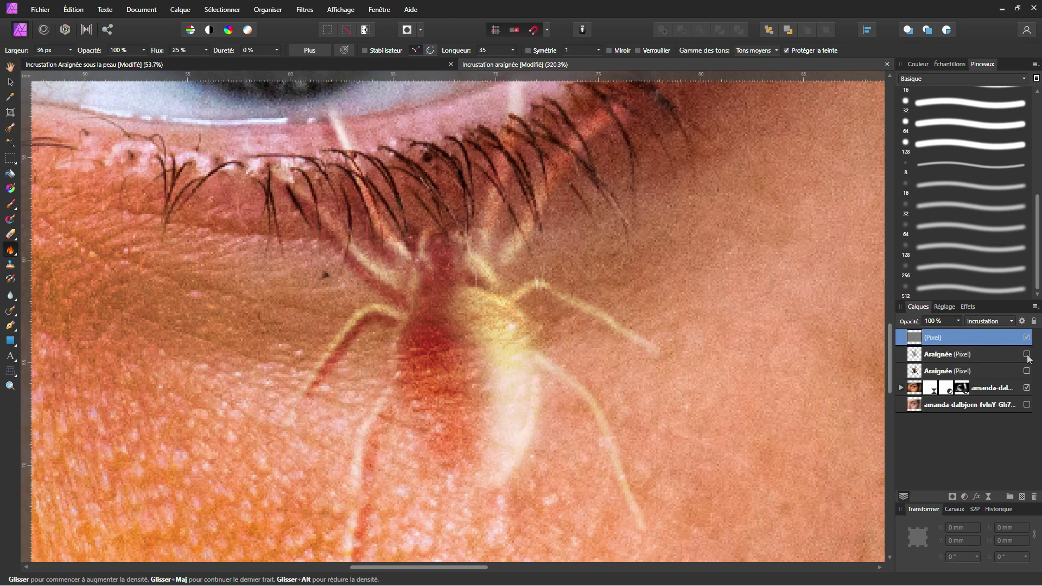
click(1027, 354)
scroll(456, 304, up, 2)
click(70, 50)
drag(73, 62, 67, 61)
mouse_move(502, 306)
mouse_down()
mouse_move(533, 151)
mouse_move(490, 331)
mouse_move(512, 329)
mouse_move(586, 239)
mouse_move(523, 399)
mouse_move(593, 401)
mouse_move(597, 426)
mouse_move(537, 413)
mouse_up()
Darken the shadow along the spider's long rear right leg with the 24 px Burn brush, and check the shading with the spider hidden.
scroll(540, 491, down, 2)
scroll(540, 491, down, 1)
drag(542, 347, 632, 510)
scroll(632, 509, down, 4)
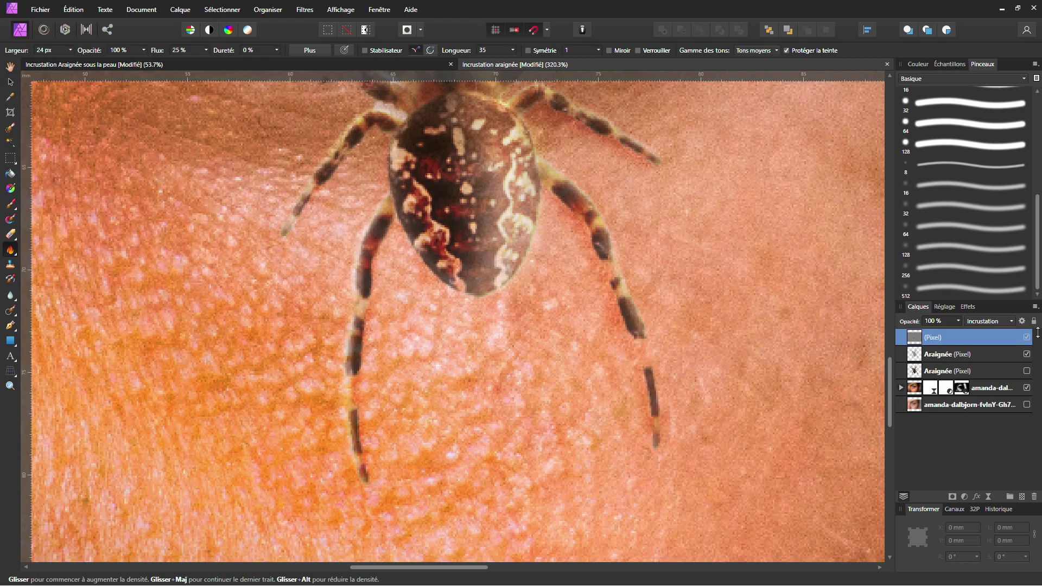
click(1028, 354)
scroll(760, 337, down, 2)
mouse_move(621, 259)
mouse_down()
mouse_move(596, 324)
mouse_move(617, 301)
mouse_move(624, 279)
mouse_move(595, 331)
mouse_up()
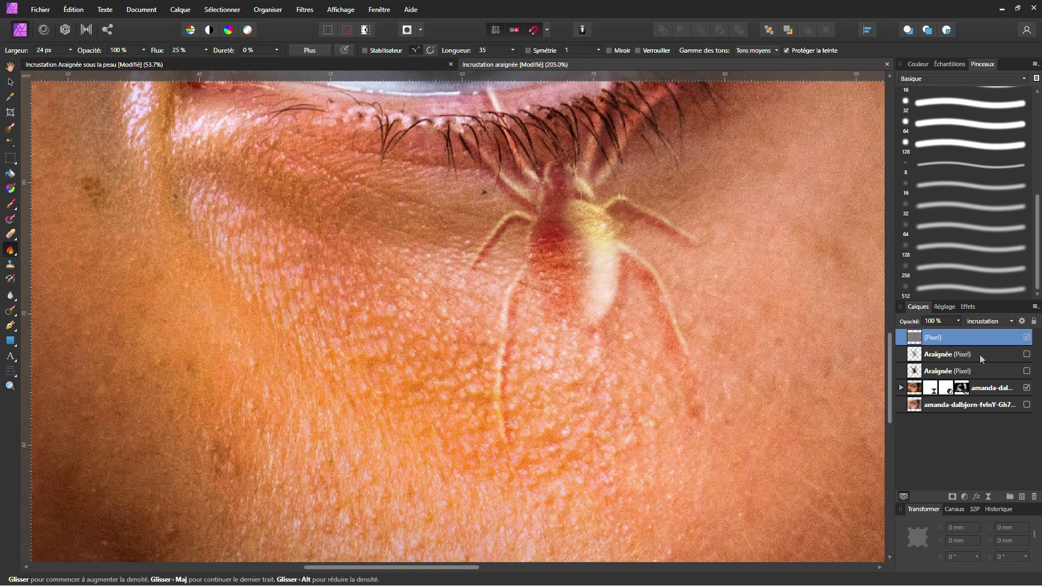
click(1028, 354)
Switch back to the Dodge brush and hide the semi-transparent spider to examine the relief across the whole eye area.
drag(10, 250, 43, 249)
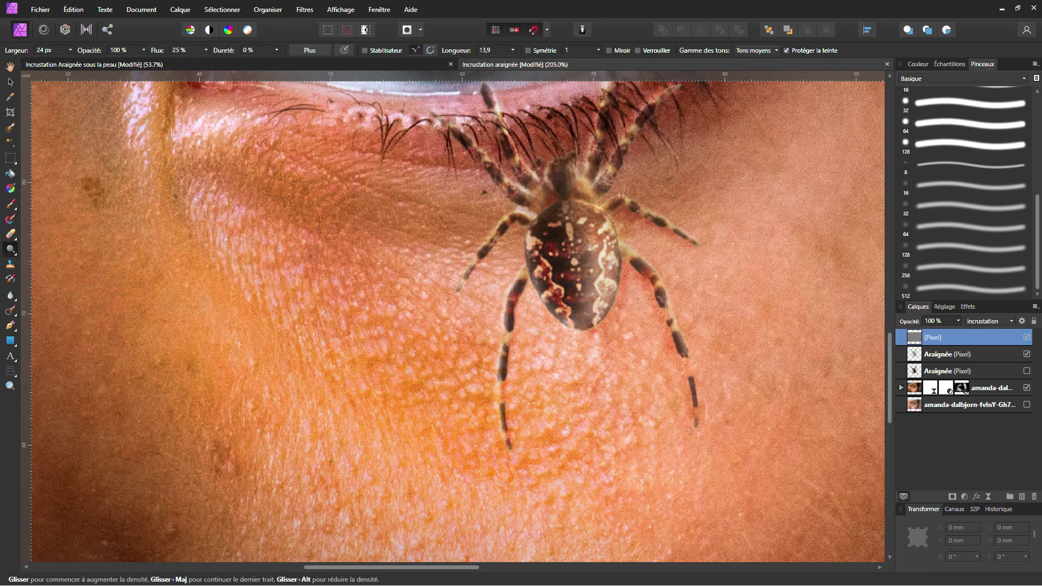
click(1027, 354)
scroll(577, 274, down, 3)
scroll(566, 358, up, 2)
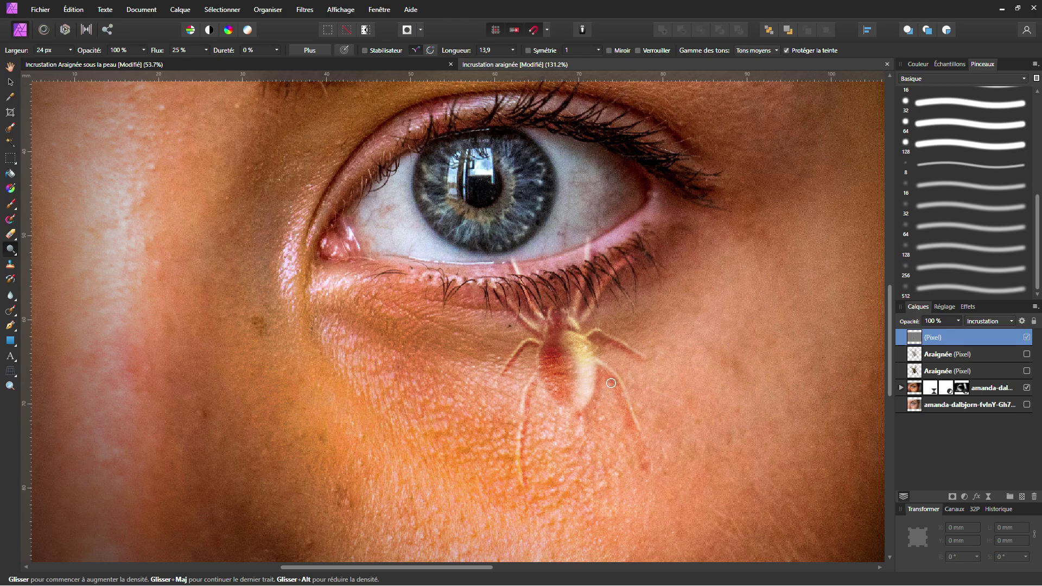
scroll(577, 378, down, 2)
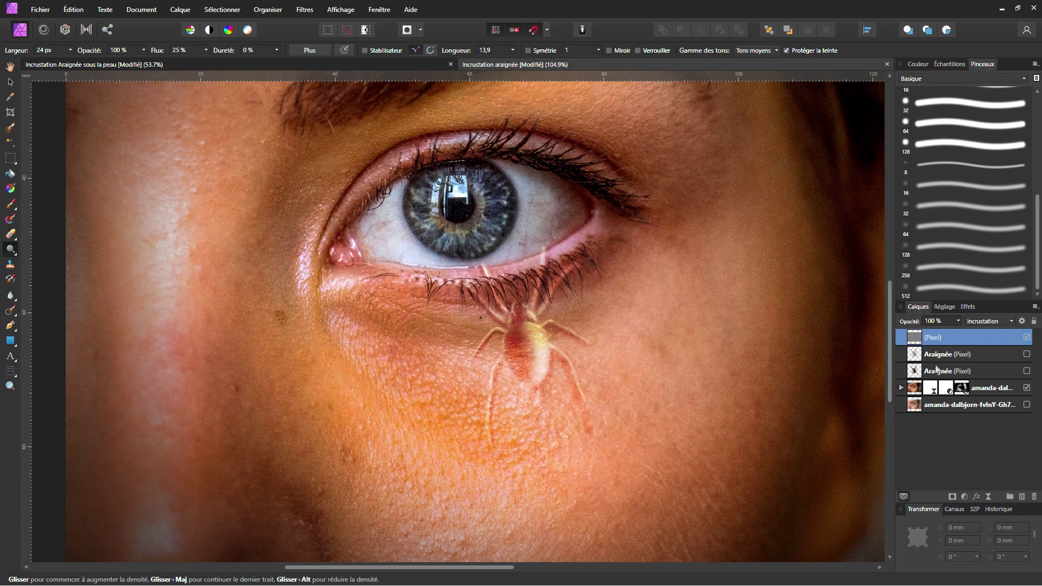
Show the semi-transparent Araignée layer again and lower its opacity to 14 %.
click(943, 356)
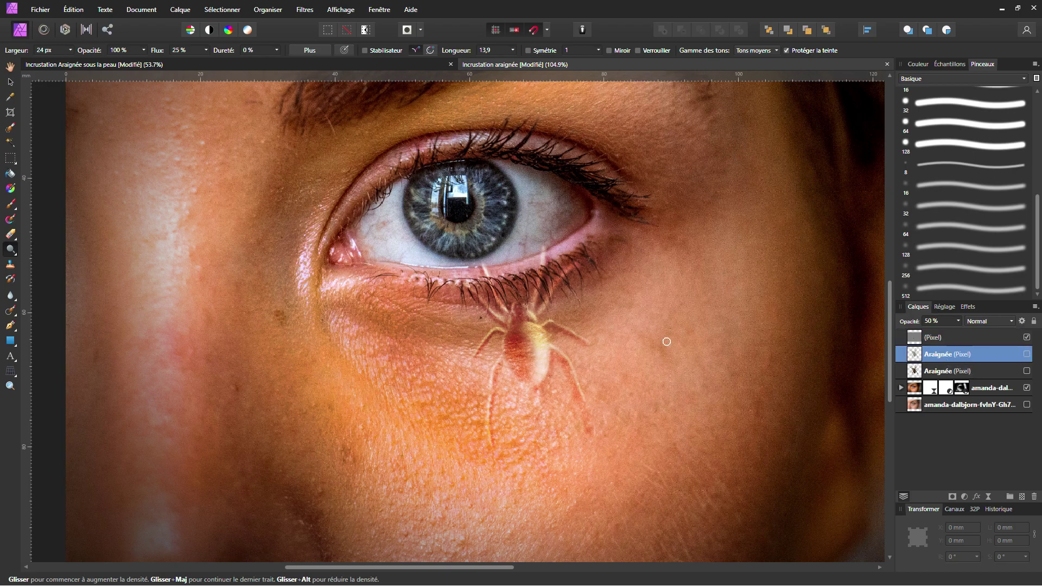
scroll(418, 335, up, 4)
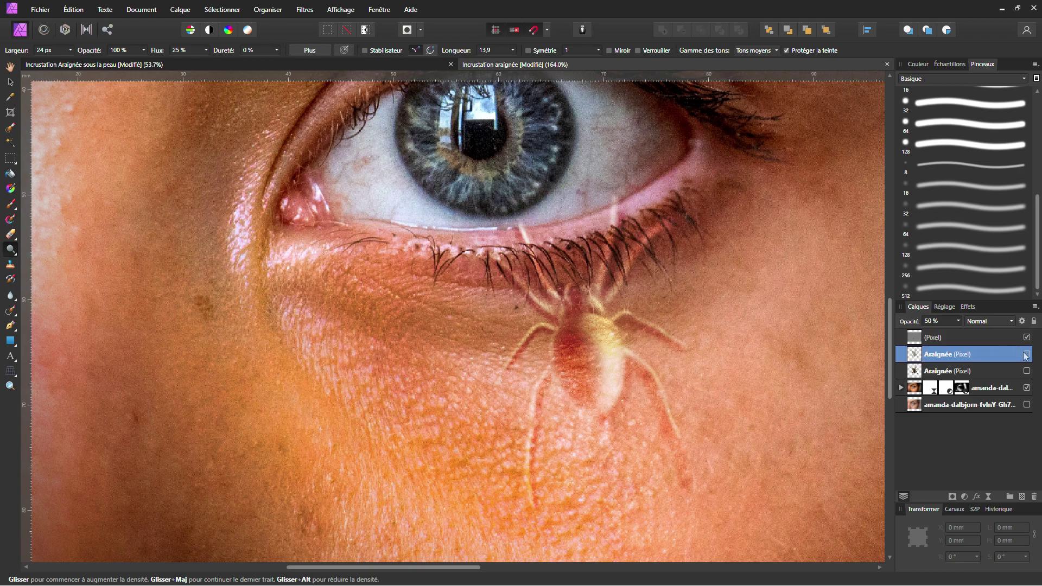
click(1027, 355)
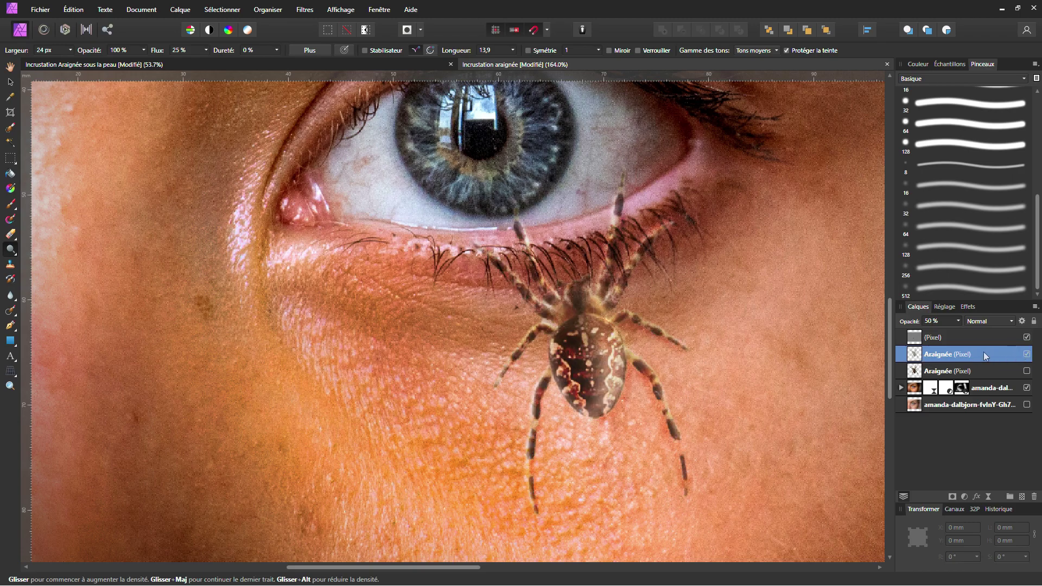
click(959, 322)
drag(962, 332, 934, 352)
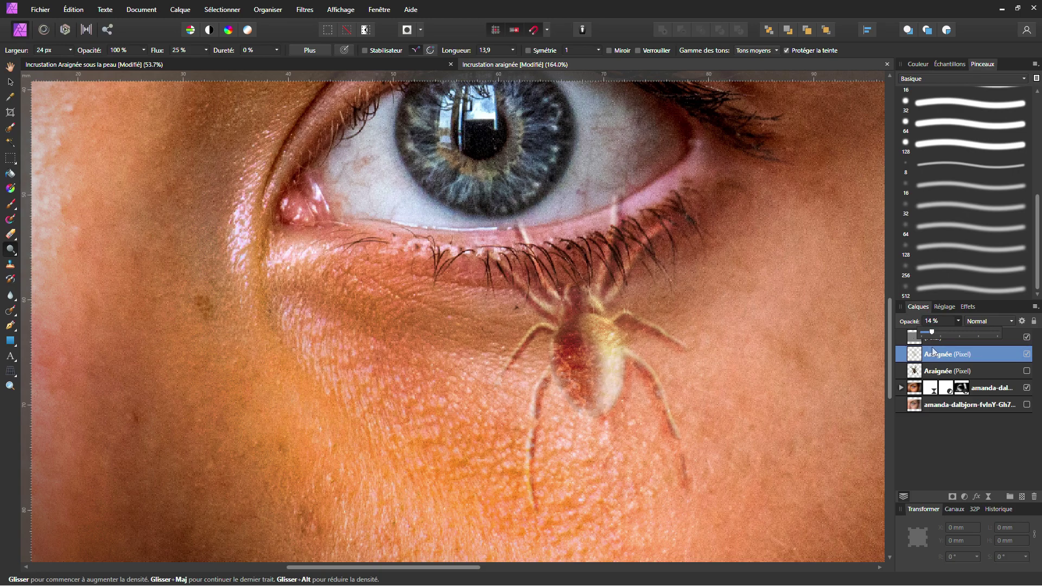
scroll(706, 359, down, 3)
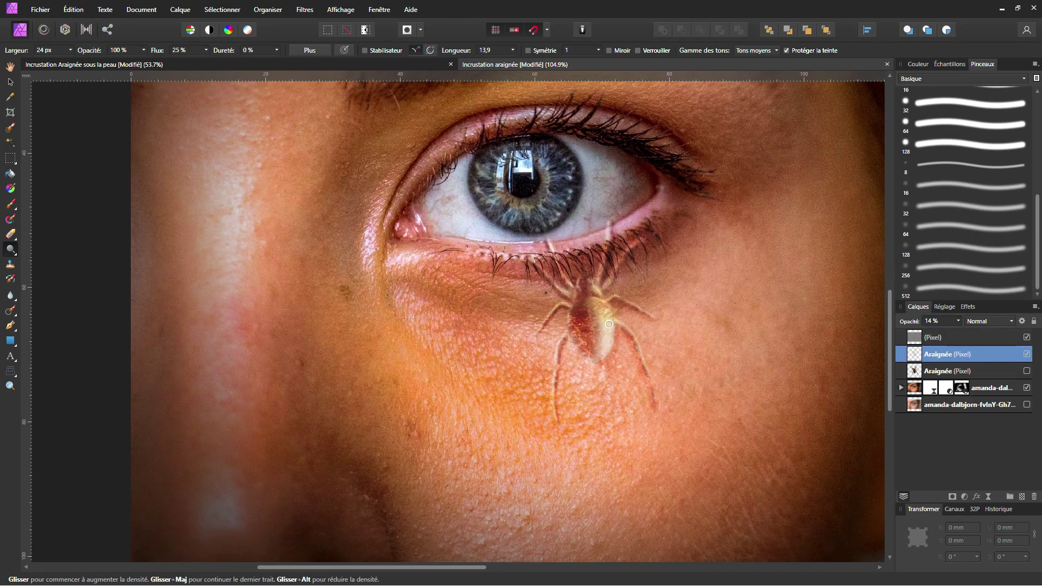
Show the full-opacity Araignée layer and add a mask to it.
click(993, 372)
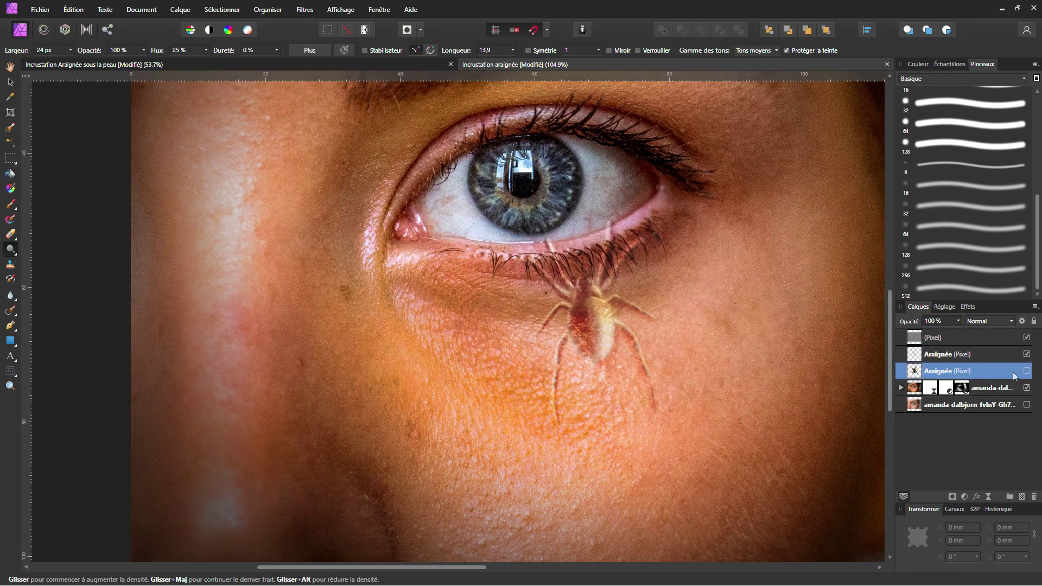
click(1027, 372)
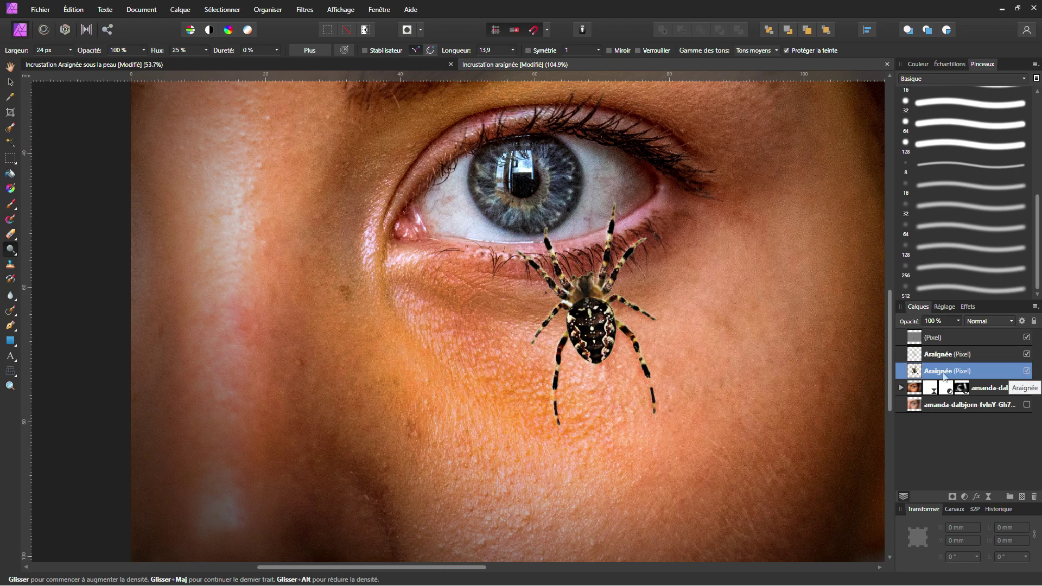
click(953, 497)
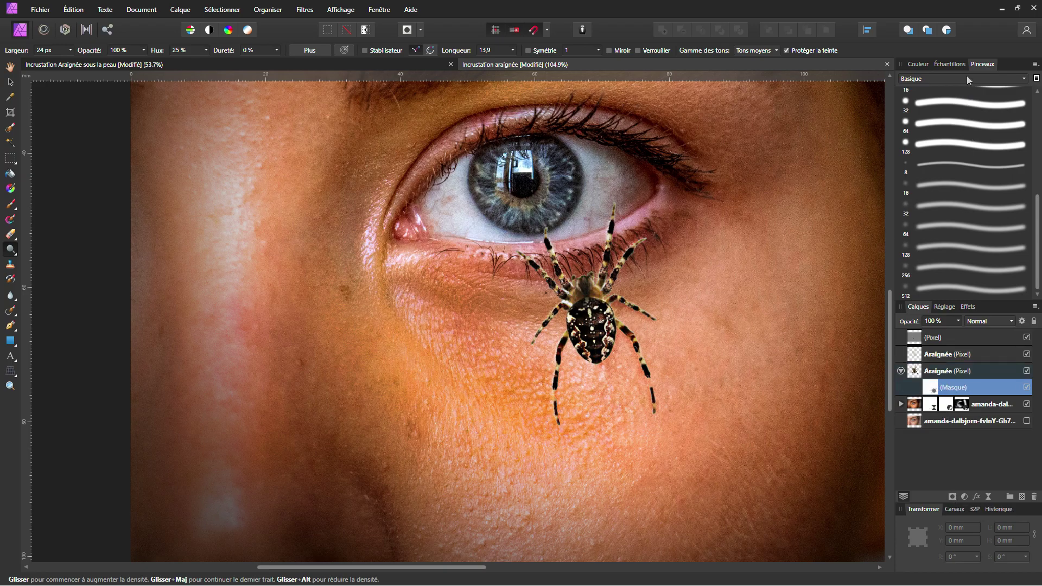
Choose the Paint Brush with the basic 128 px preset at 25 % hardness, and check that black is the painting colour.
click(930, 140)
scroll(929, 163, up, 2)
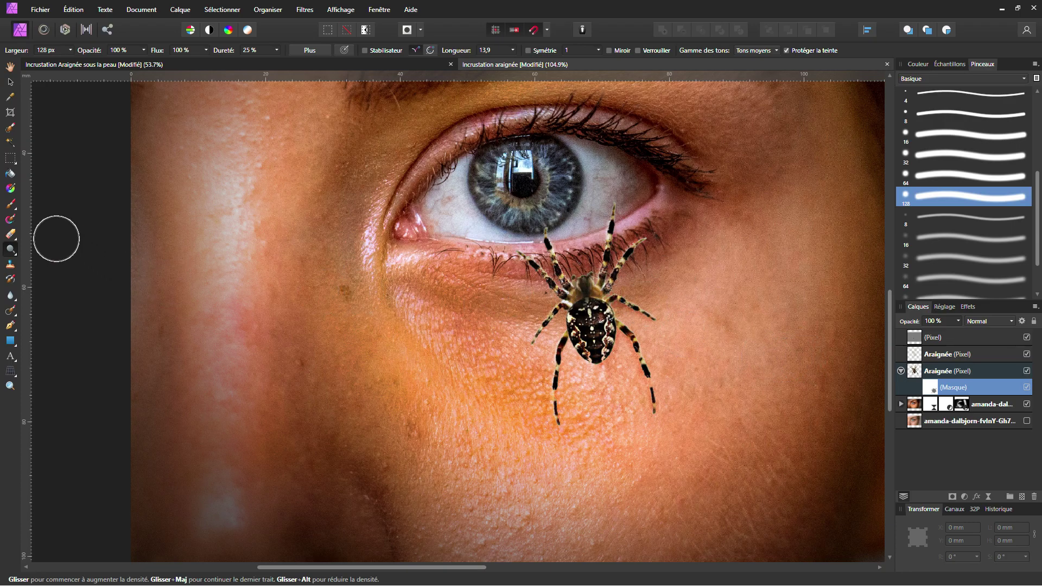
click(11, 204)
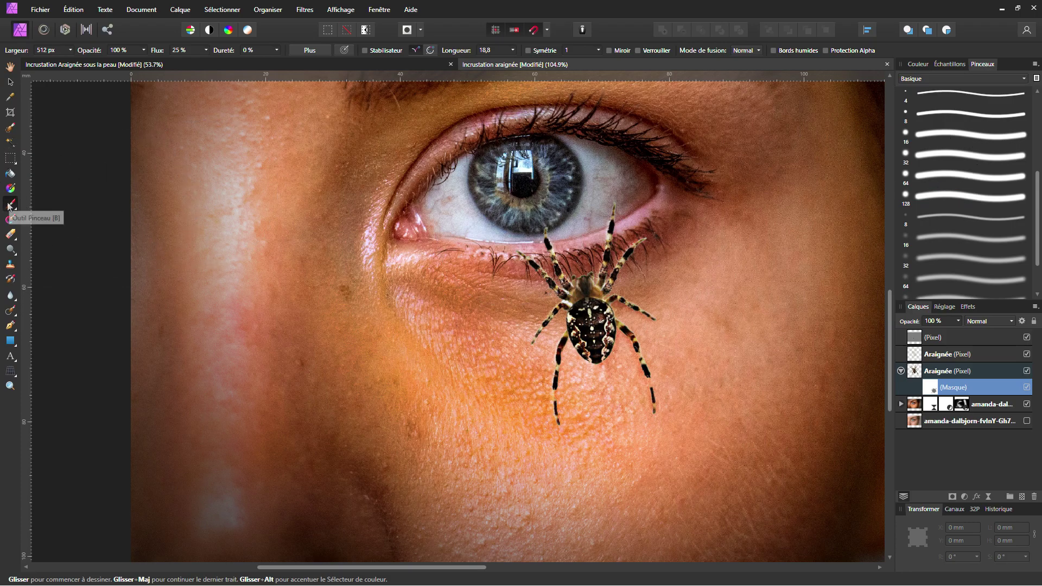
click(947, 197)
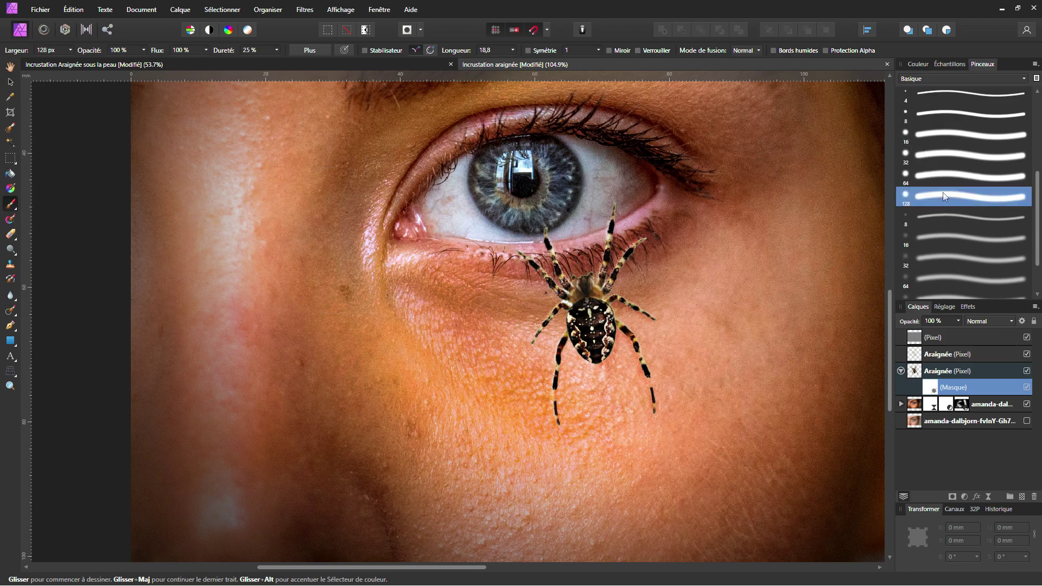
mouse_move(548, 281)
mouse_down()
mouse_move(535, 275)
mouse_move(551, 282)
mouse_up()
click(917, 64)
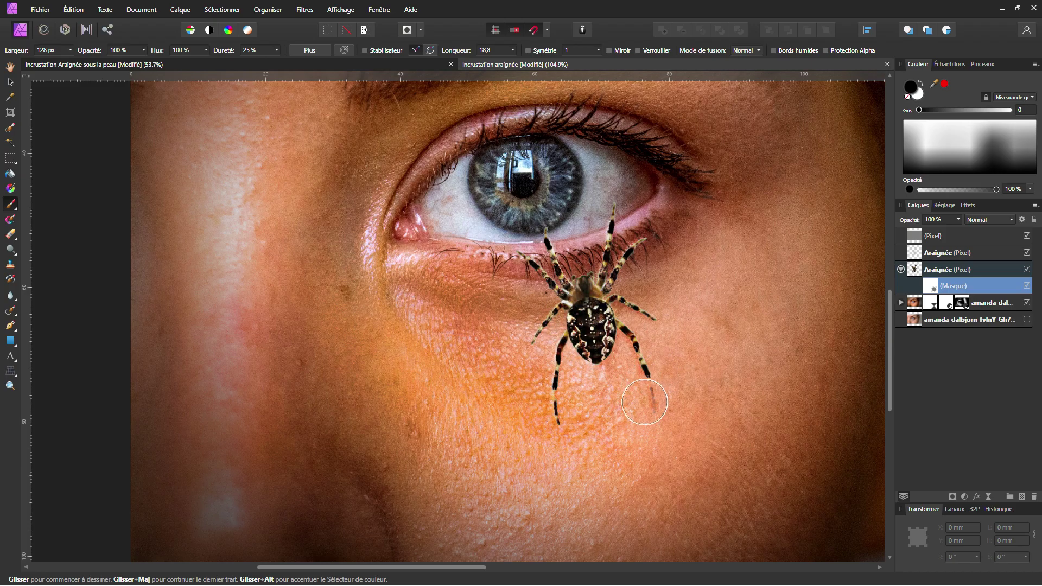
Paint black on the mask to hide the opaque spider, keeping only the two leg tips that overlap the eye.
scroll(554, 233, up, 4)
scroll(570, 255, up, 2)
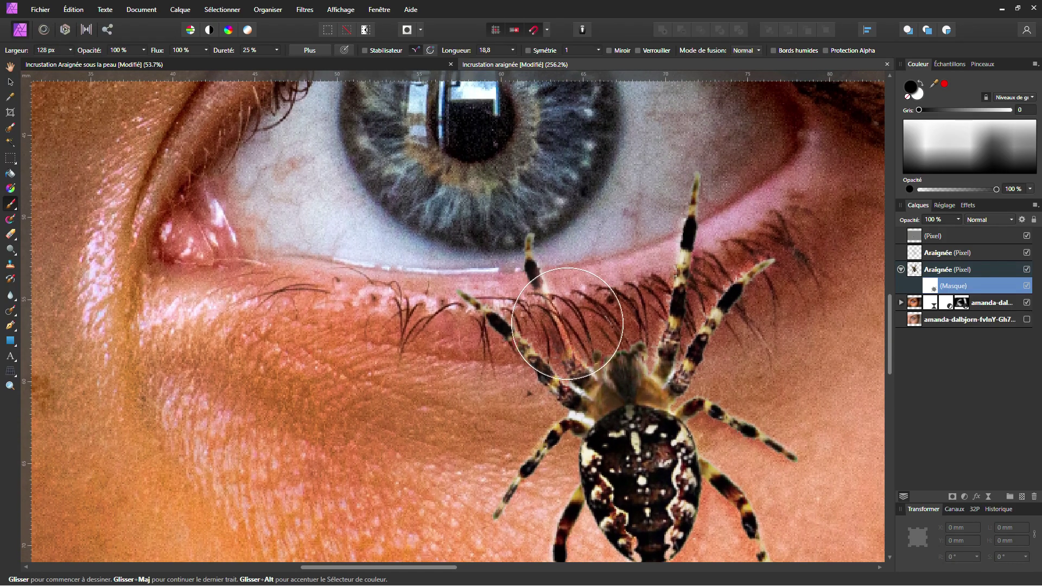
mouse_move(640, 323)
mouse_down()
mouse_move(504, 347)
mouse_move(732, 322)
mouse_move(537, 393)
mouse_move(594, 419)
mouse_move(536, 513)
mouse_move(728, 481)
mouse_move(683, 440)
mouse_move(581, 405)
mouse_move(639, 369)
mouse_move(504, 374)
mouse_move(598, 345)
mouse_move(692, 340)
mouse_move(566, 340)
mouse_move(610, 319)
mouse_move(523, 346)
mouse_move(675, 315)
mouse_move(716, 287)
mouse_move(708, 292)
mouse_move(731, 292)
mouse_move(563, 373)
mouse_move(578, 334)
mouse_move(608, 350)
mouse_move(447, 383)
mouse_move(481, 358)
mouse_move(468, 340)
mouse_move(519, 359)
mouse_move(490, 346)
mouse_up()
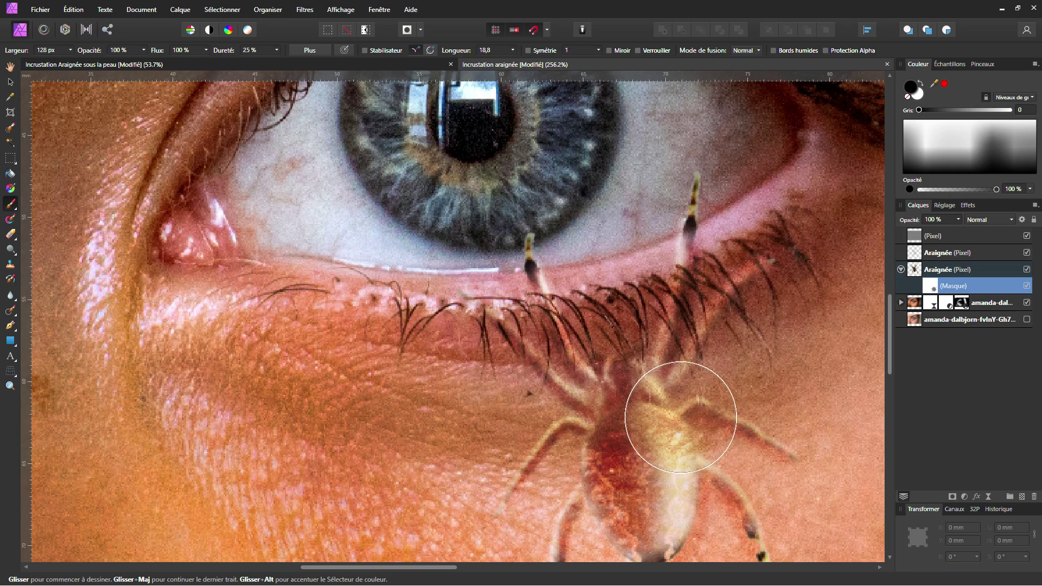
scroll(646, 431, down, 3)
mouse_move(542, 490)
mouse_down()
mouse_move(552, 443)
mouse_move(573, 477)
mouse_move(585, 446)
mouse_move(627, 434)
mouse_move(657, 388)
mouse_move(737, 495)
mouse_move(713, 392)
mouse_move(668, 374)
mouse_move(629, 392)
mouse_move(634, 422)
mouse_move(649, 411)
mouse_move(570, 427)
mouse_move(664, 389)
mouse_move(636, 414)
mouse_move(626, 388)
mouse_up()
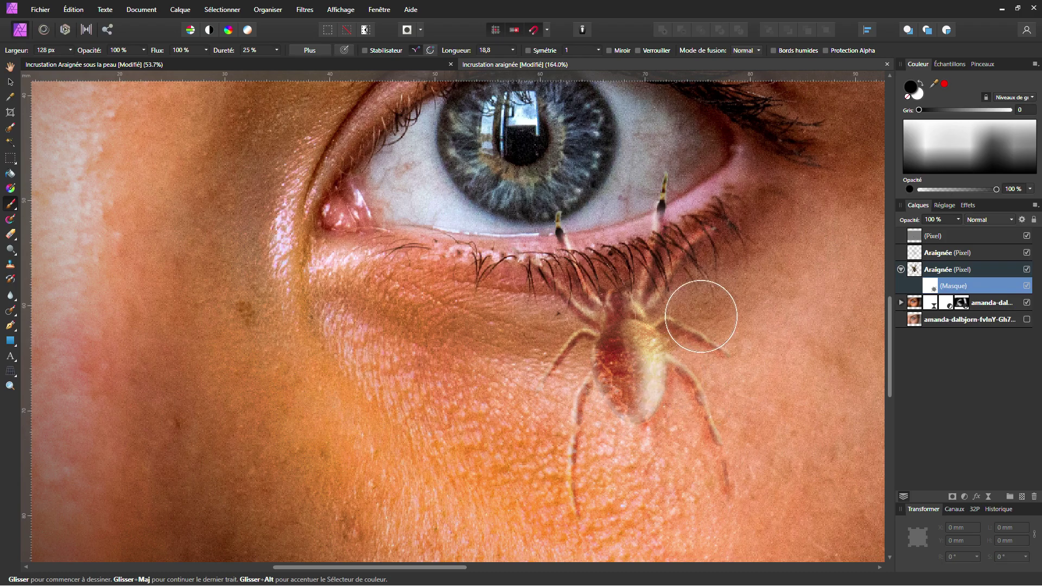
scroll(682, 333, down, 2)
scroll(609, 311, up, 6)
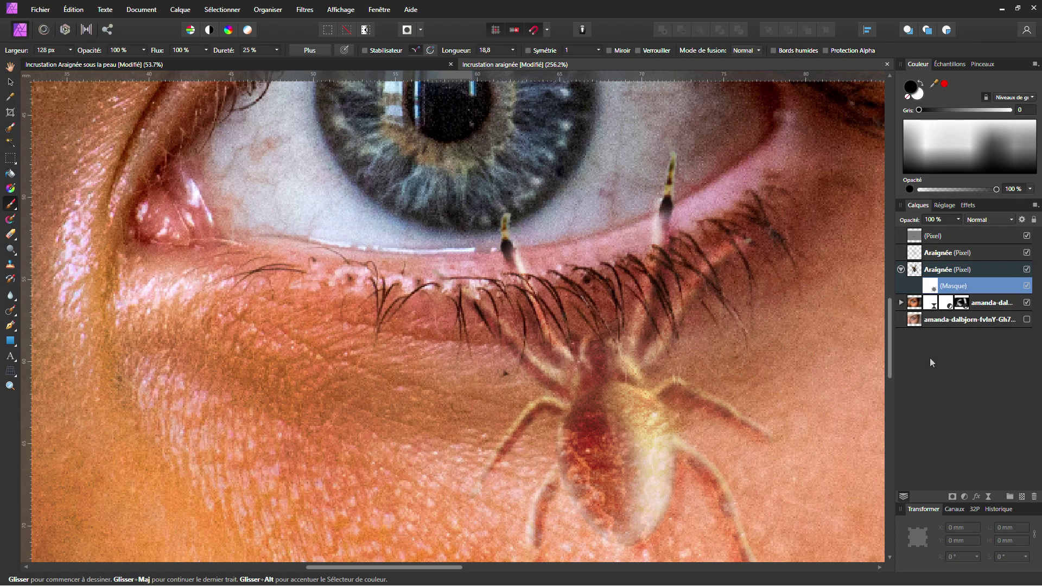
Add a Liquify live filter to the graded eye photo layer.
click(917, 309)
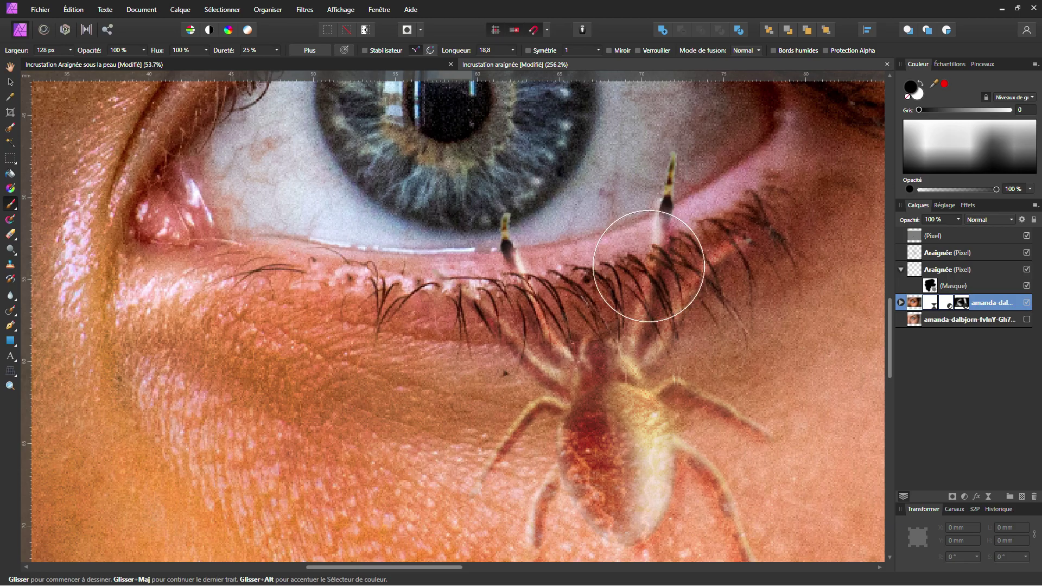
scroll(609, 314, up, 3)
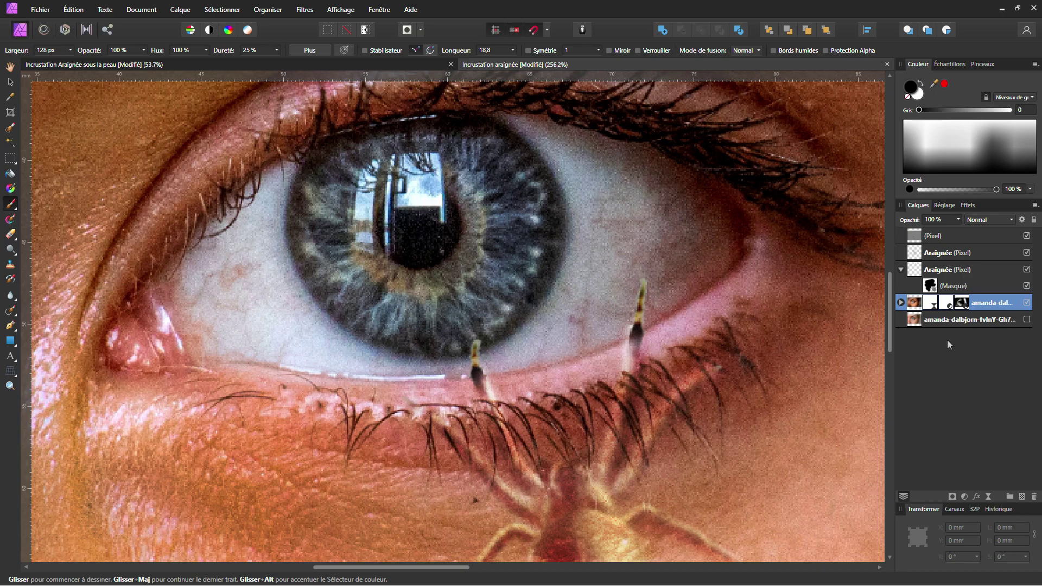
click(989, 499)
click(989, 499)
click(989, 499)
click(950, 28)
click(949, 29)
click(989, 497)
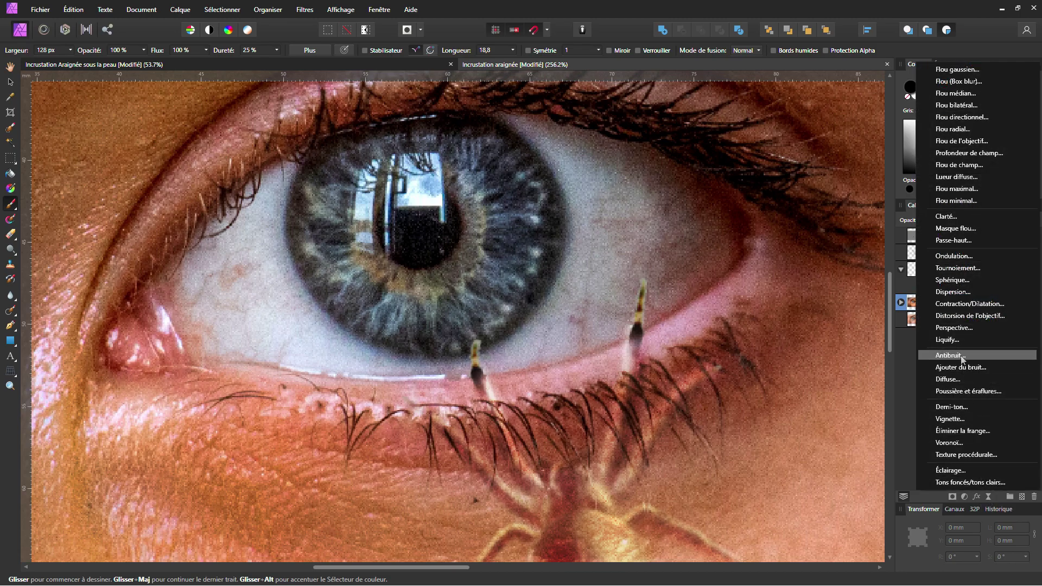
click(959, 340)
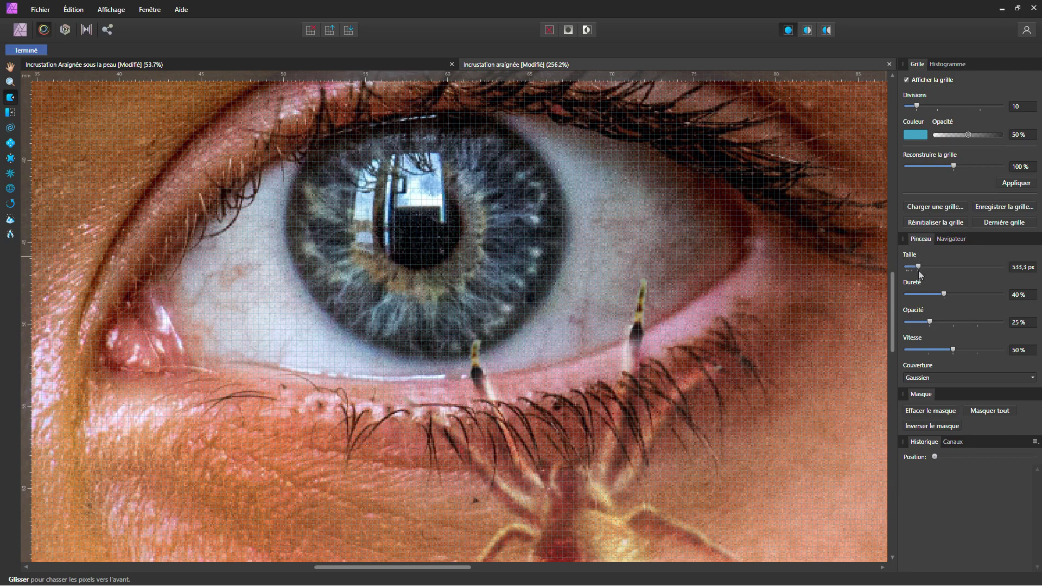
Set the Liquify brush to 8 px with 57 % hardness and push the skin forward around the emerging tip of the spider's left leg.
drag(919, 266, 913, 267)
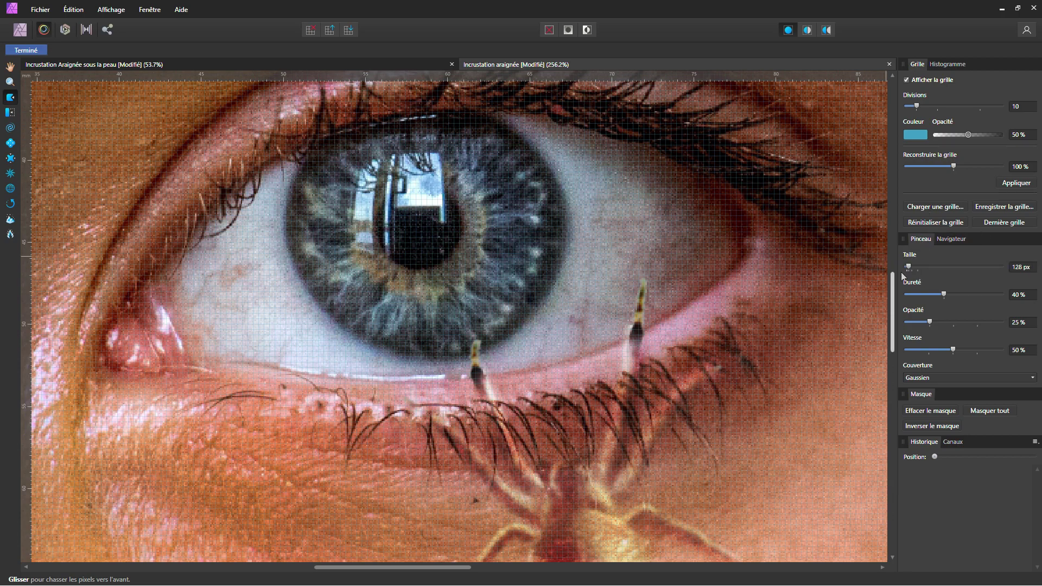
double_click(1021, 268)
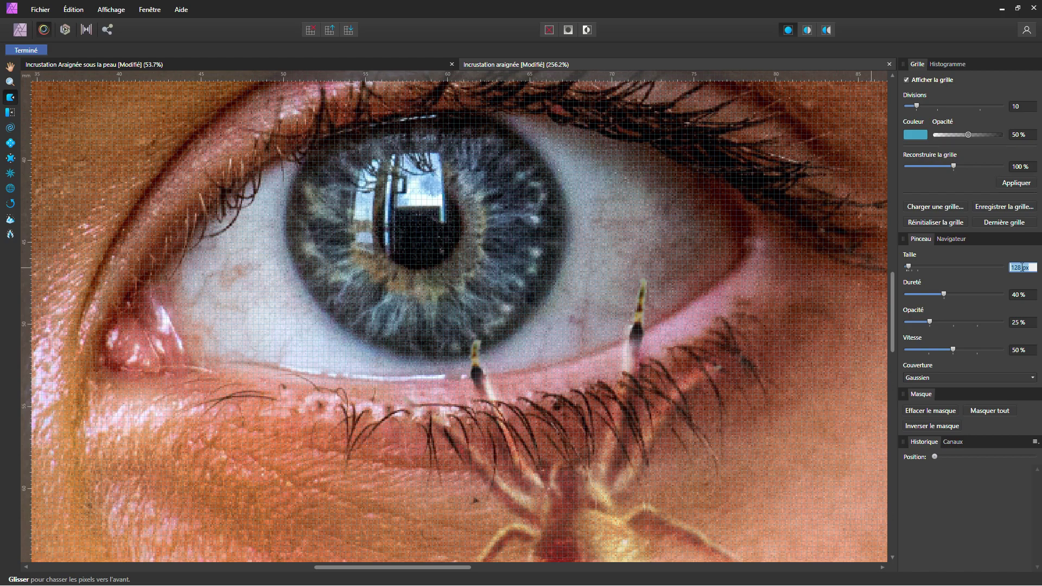
key(Tab)
scroll(500, 376, up, 2)
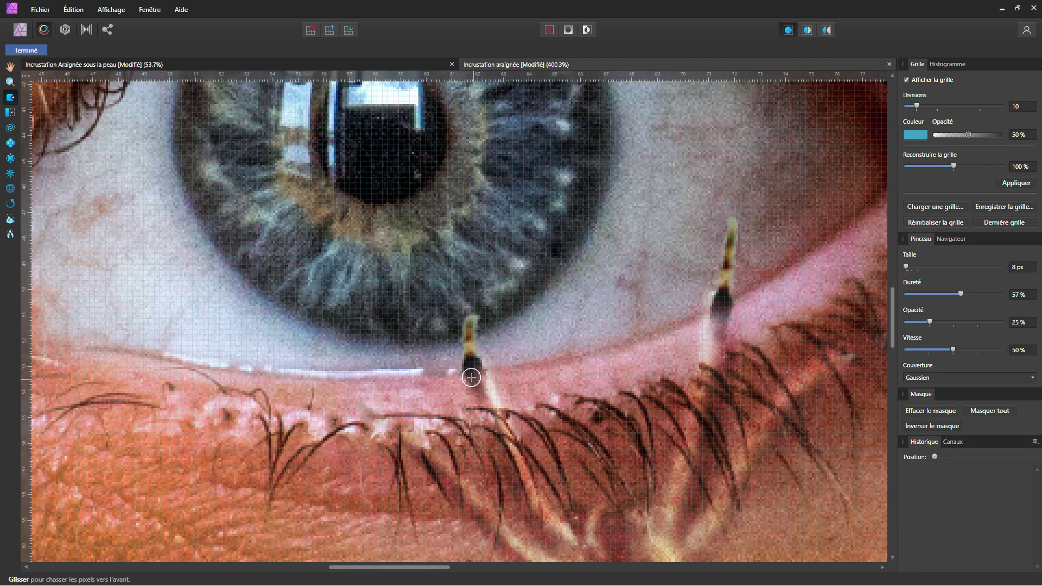
drag(469, 376, 474, 380)
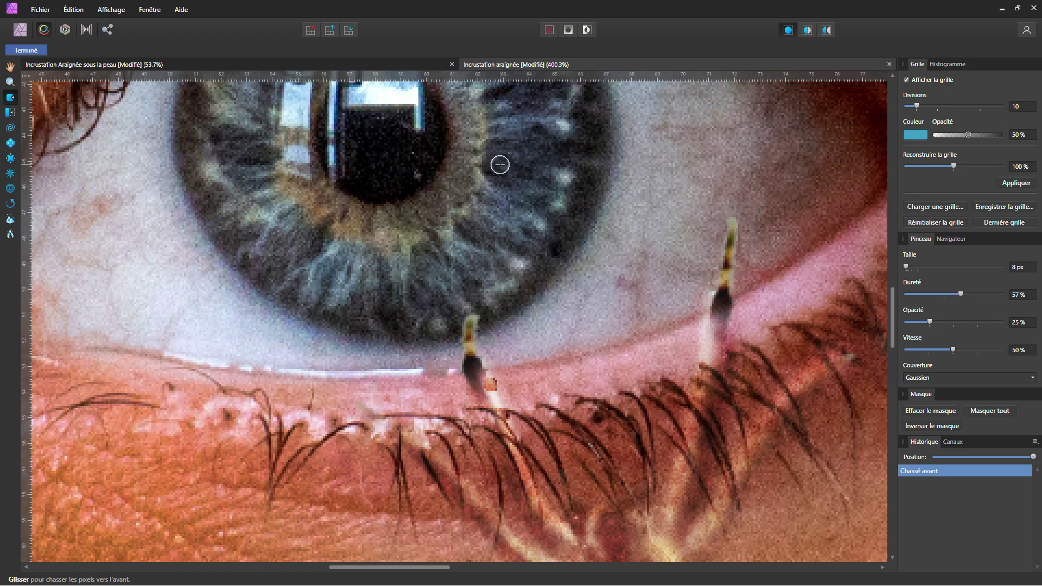
mouse_move(489, 380)
mouse_down()
mouse_move(456, 376)
mouse_move(507, 374)
mouse_move(452, 383)
mouse_move(542, 364)
mouse_move(610, 371)
mouse_move(604, 359)
mouse_move(557, 372)
mouse_up()
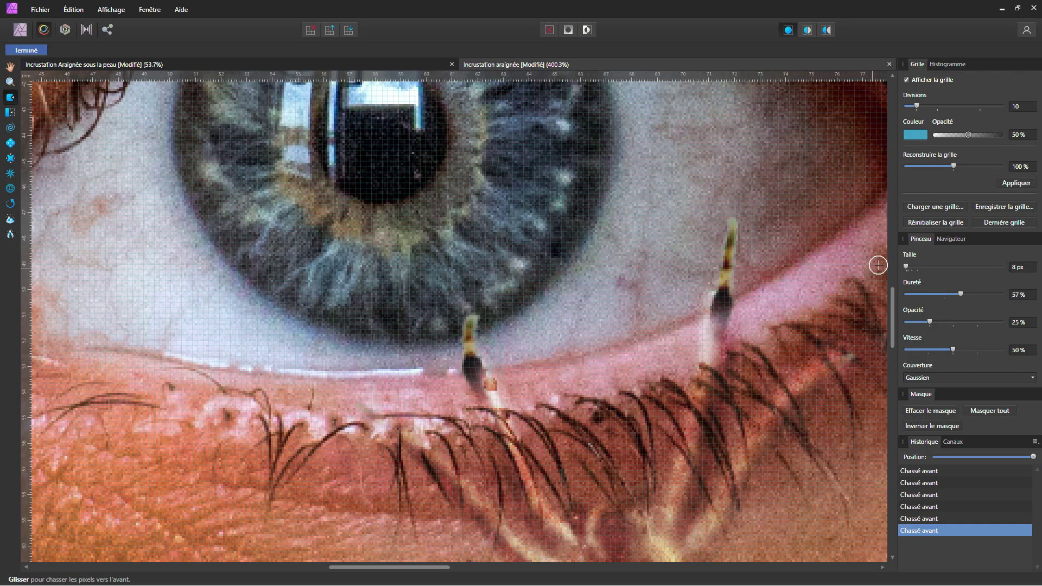
Enlarge the Liquify brush to 15 px and push small dents into the lower eyelid edge around and between the two leg tips.
click(1027, 267)
text(15)
key(Return)
click(609, 361)
mouse_move(563, 356)
mouse_down()
mouse_move(597, 397)
mouse_move(579, 350)
mouse_move(600, 376)
mouse_move(598, 351)
mouse_move(593, 372)
mouse_up()
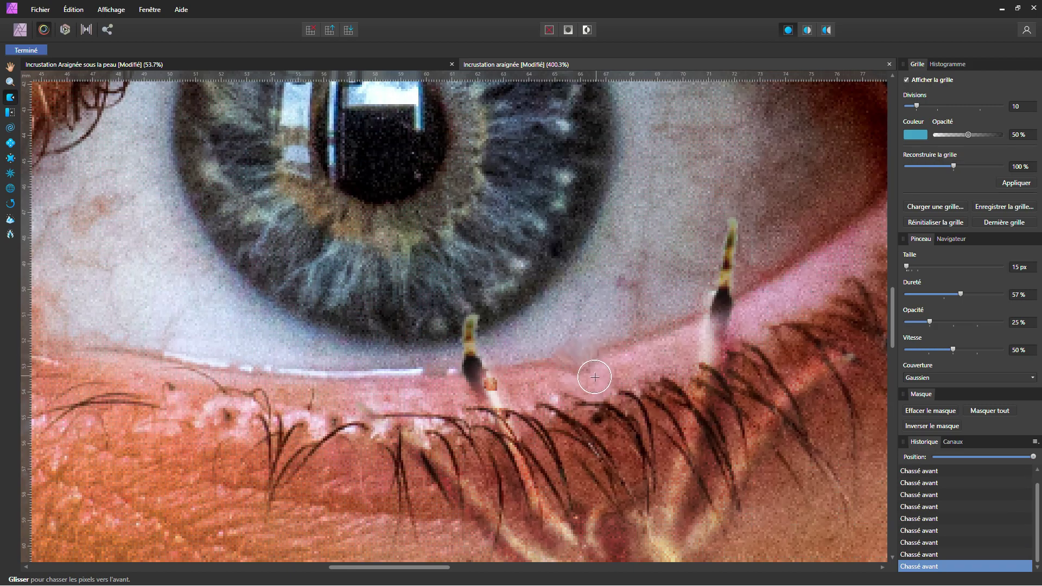
drag(710, 320, 717, 329)
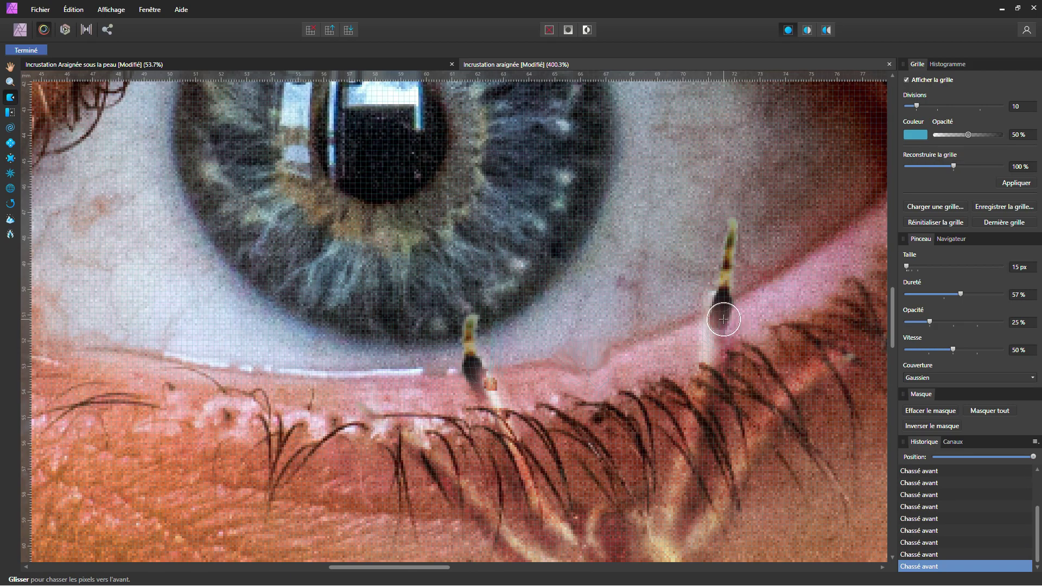
drag(722, 337, 721, 314)
click(717, 321)
drag(486, 383, 489, 386)
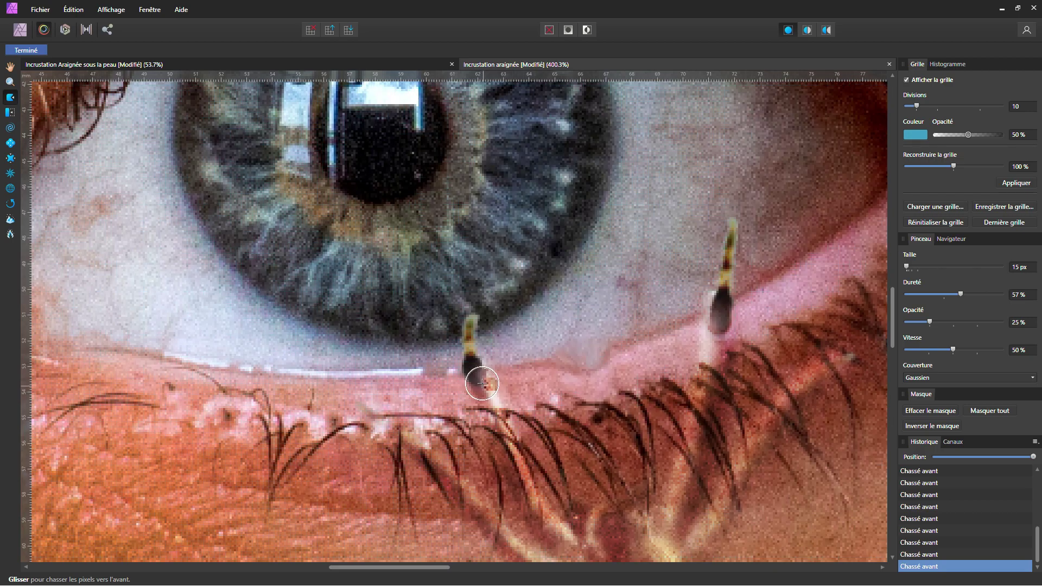
mouse_move(388, 391)
mouse_down()
mouse_move(404, 372)
mouse_move(376, 396)
mouse_move(378, 381)
mouse_move(377, 416)
mouse_move(385, 373)
mouse_move(385, 402)
mouse_up()
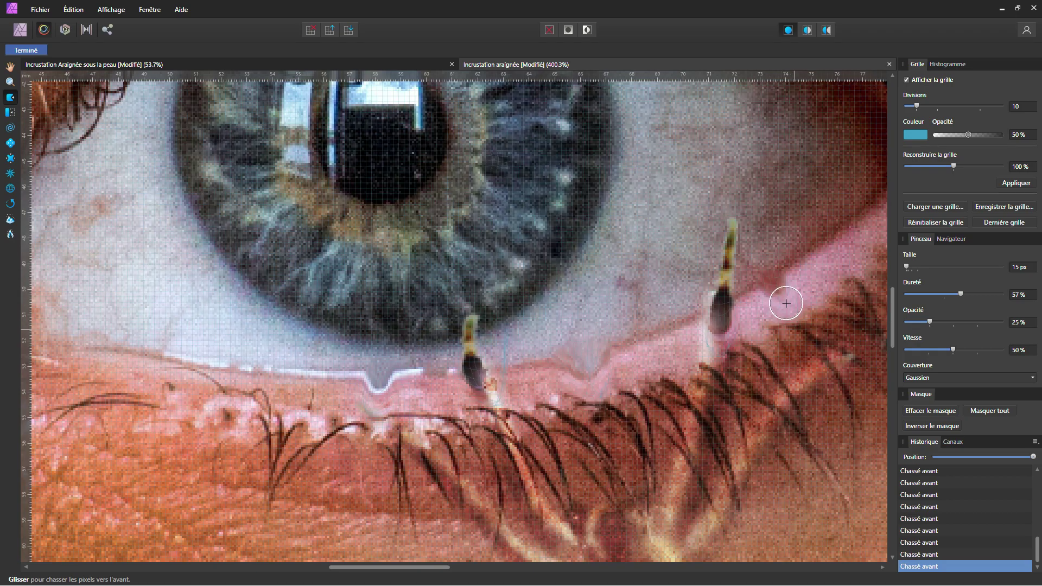
Finish the Liquify deformation and toggle the graded photo layer's visibility to check it.
scroll(671, 362, down, 3)
scroll(672, 362, down, 2)
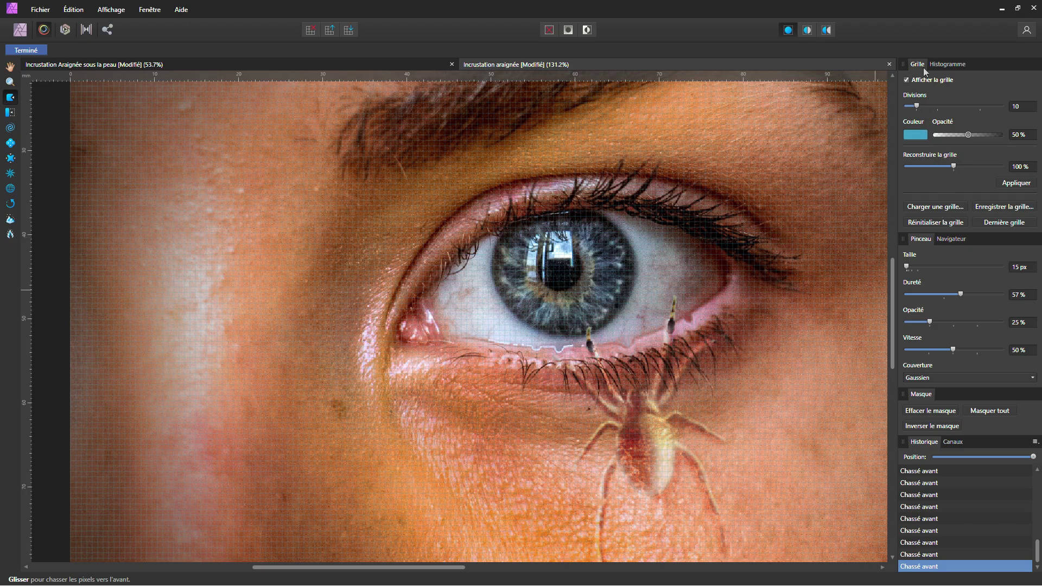
click(40, 52)
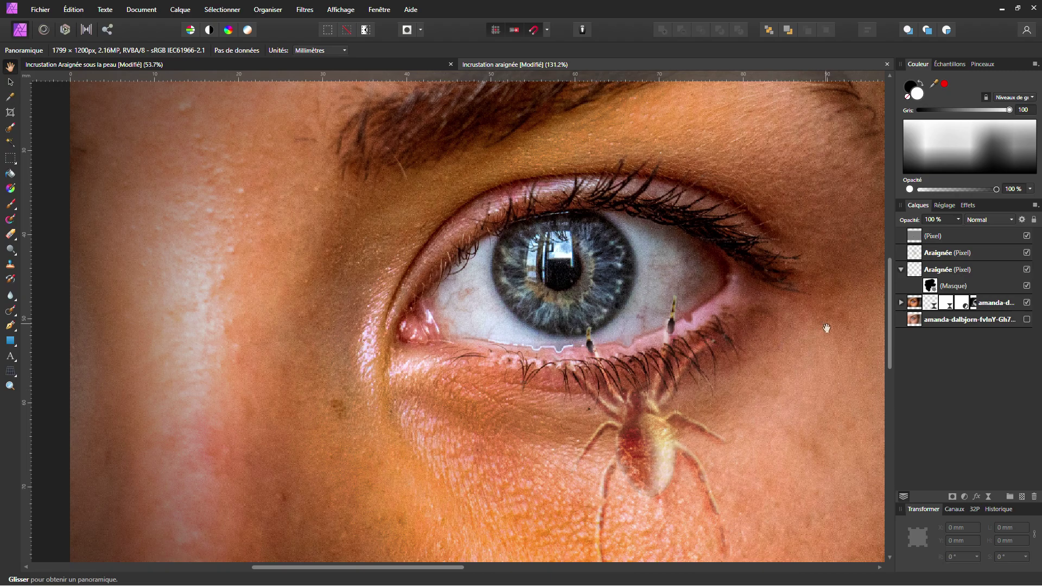
click(1027, 302)
click(1027, 302)
scroll(705, 357, down, 3)
scroll(639, 345, down, 2)
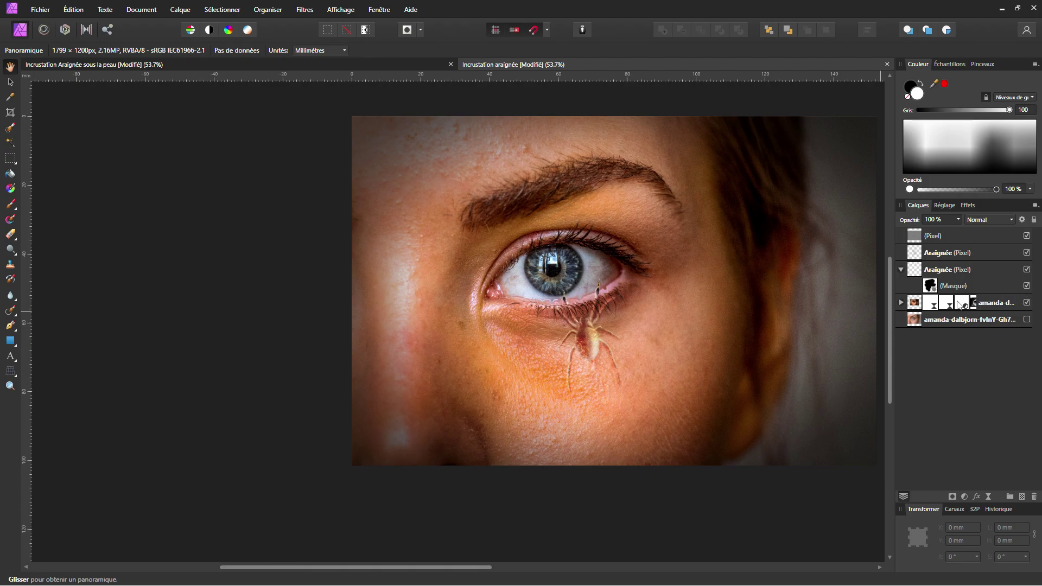
Open the layer effects of the masked Araignée layer and enable an outer shadow.
click(937, 255)
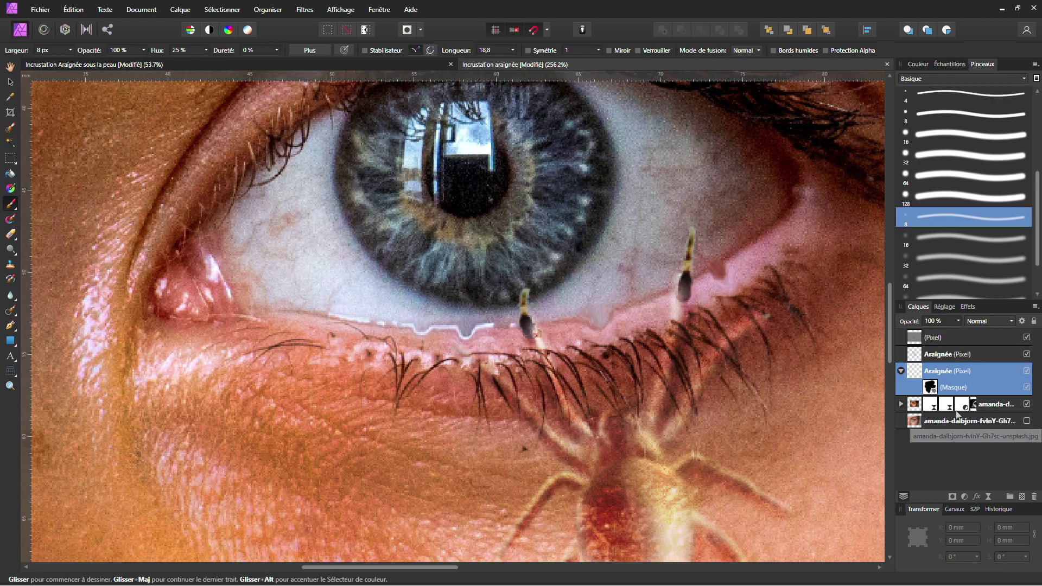
click(977, 497)
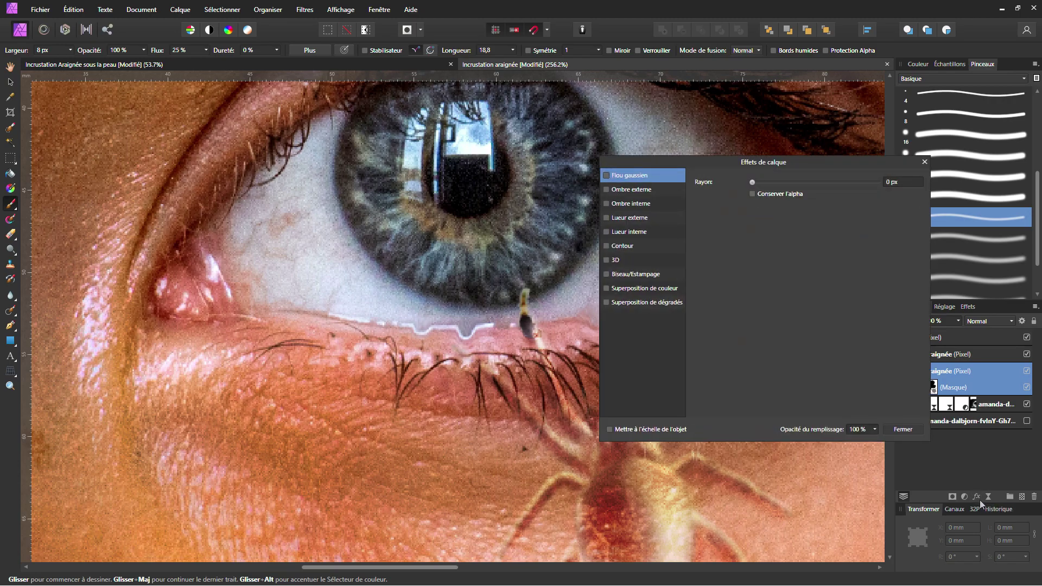
drag(701, 171, 858, 141)
click(784, 162)
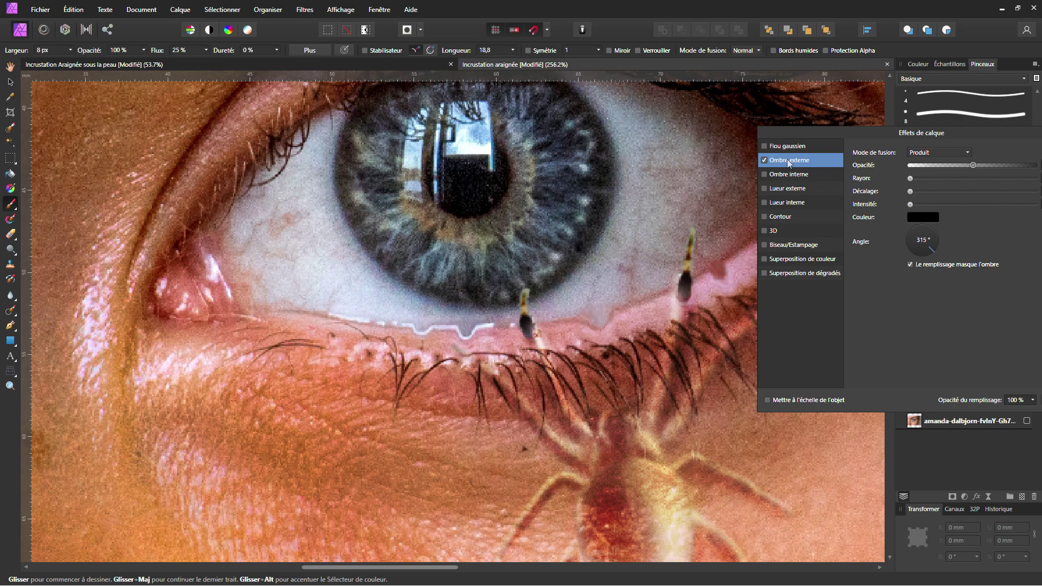
Set the outer shadow to 100 % opacity, 2.2 px radius and 5.5 px offset at a 135° angle.
click(919, 235)
drag(919, 233, 921, 236)
drag(972, 165, 1037, 165)
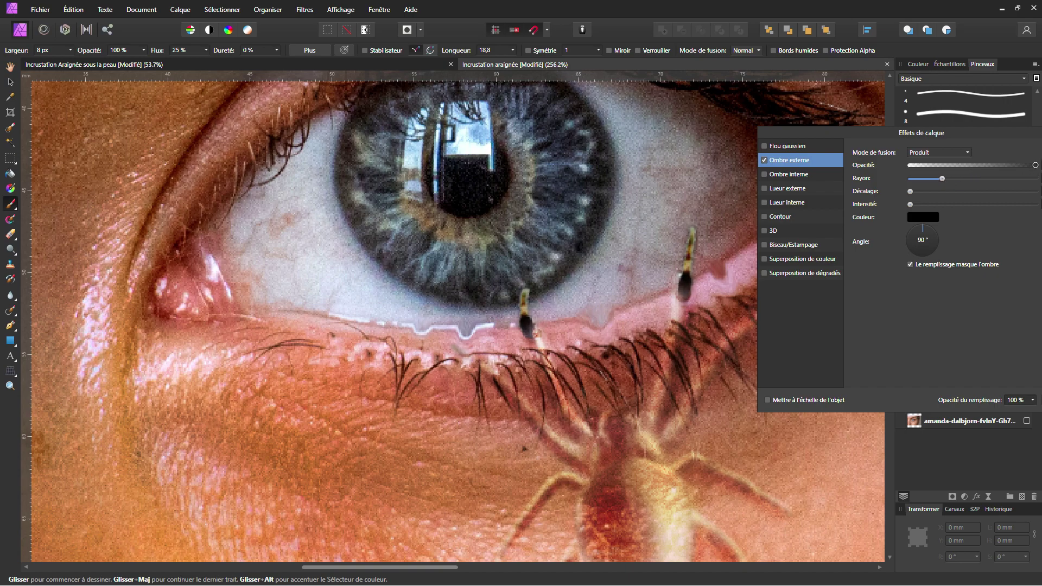
scroll(735, 264, up, 1)
drag(684, 254, 570, 255)
drag(870, 132, 739, 85)
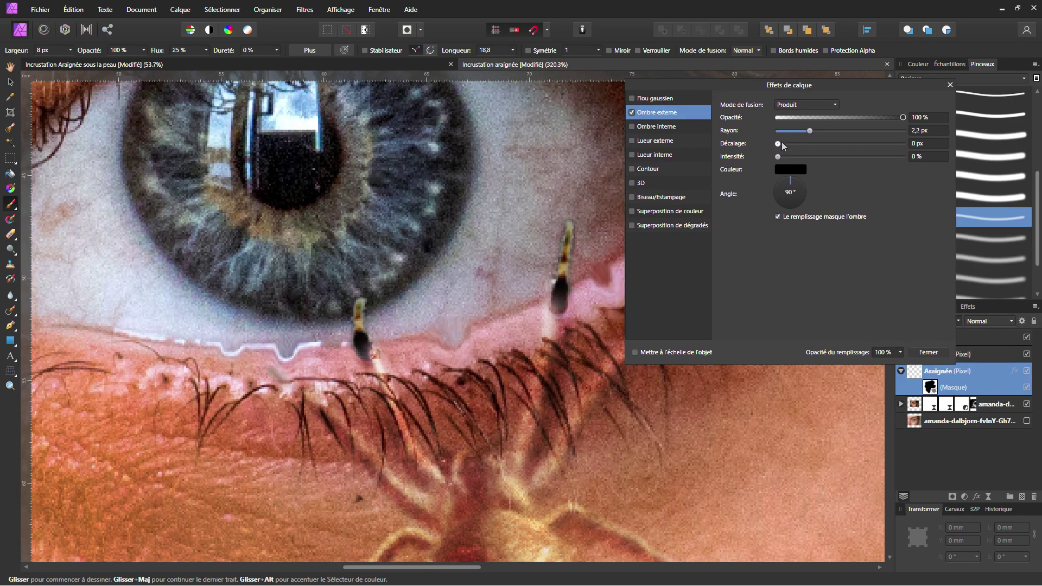
drag(782, 142, 821, 148)
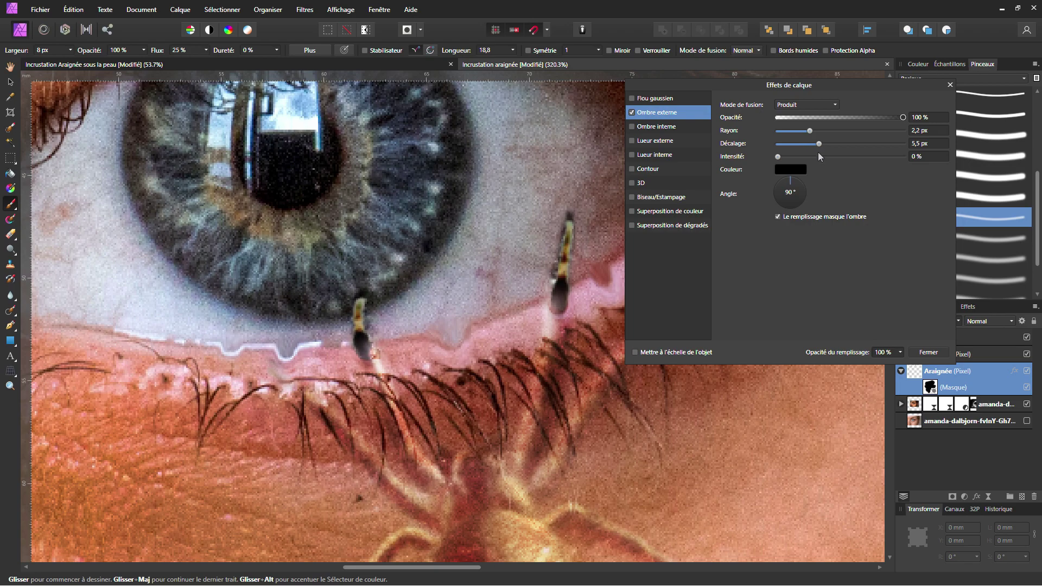
drag(791, 184, 782, 187)
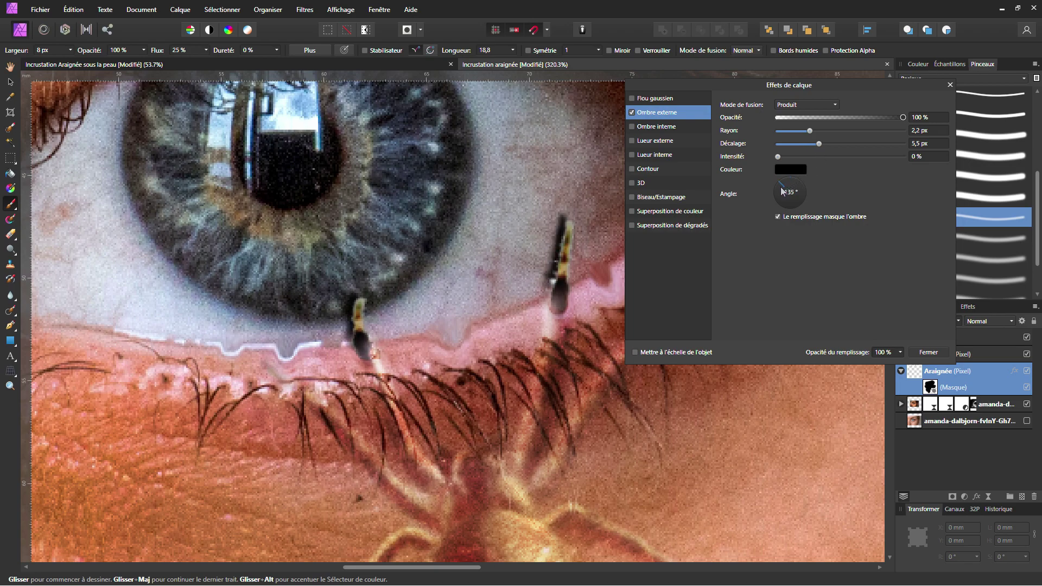
Soften the outer shadow to 60 % opacity with a 4 px radius and 2.8 px offset, and close the layer effects.
drag(810, 131, 826, 140)
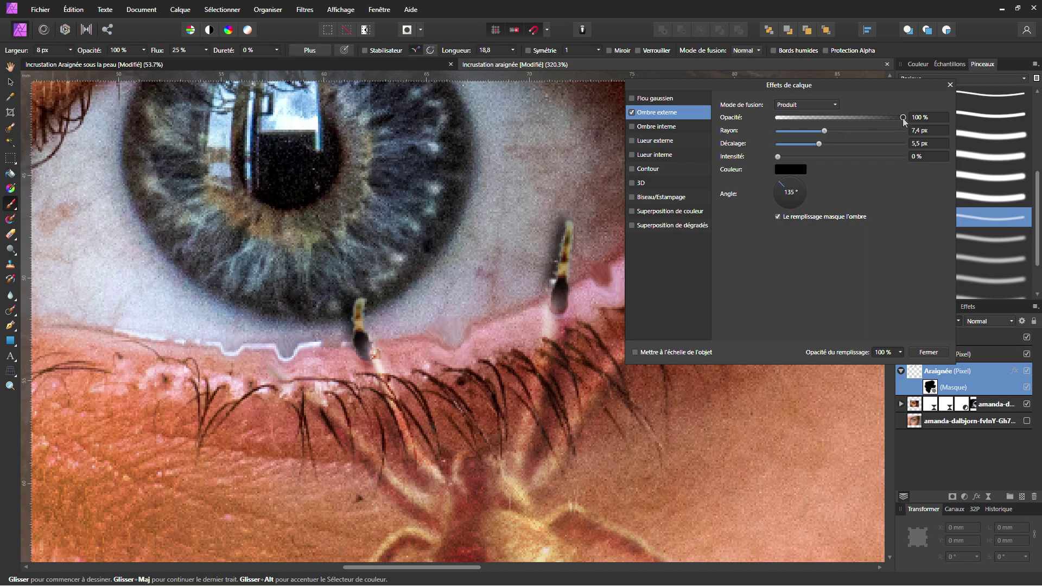
drag(884, 119, 861, 125)
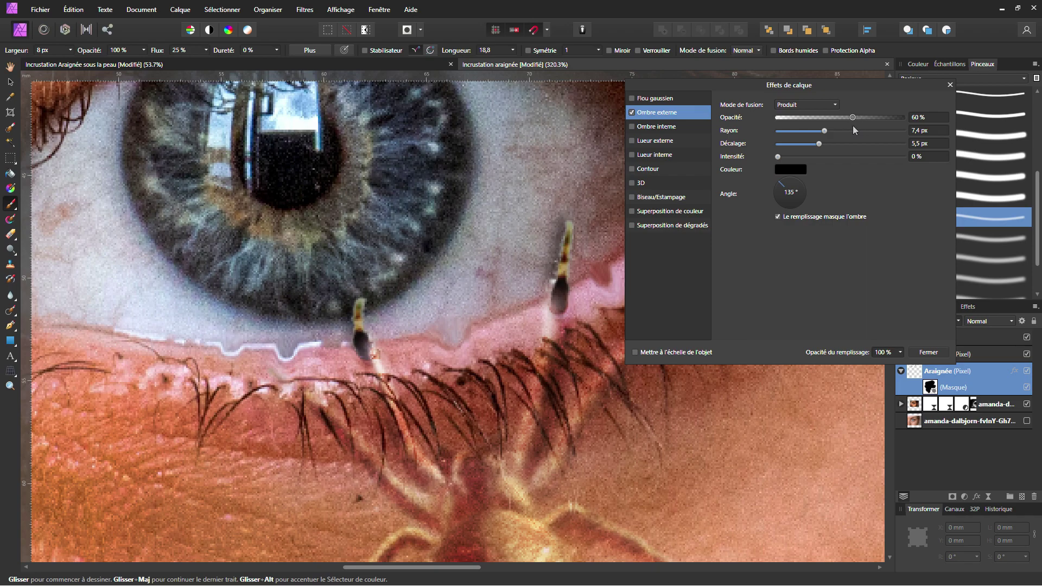
drag(829, 133, 816, 136)
drag(818, 144, 812, 146)
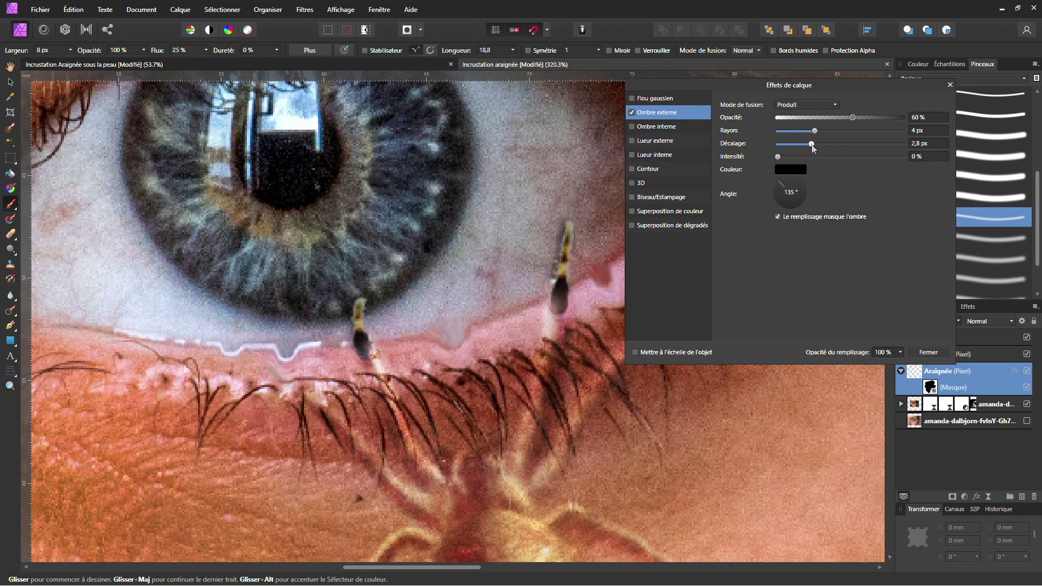
click(927, 354)
Collapse the masked Araignée layer and review the whole composition.
scroll(573, 298, down, 4)
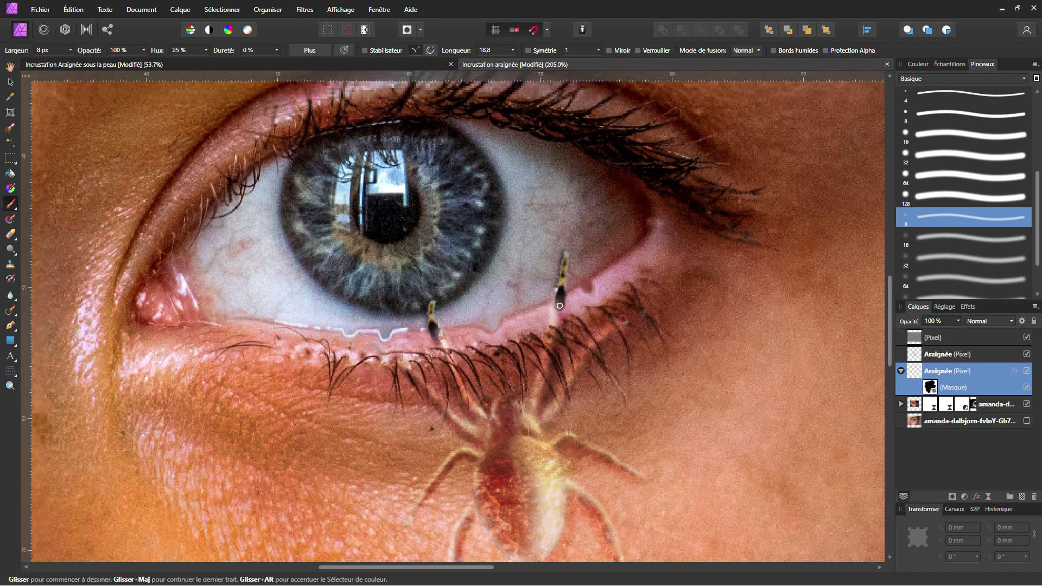
scroll(547, 335, down, 1)
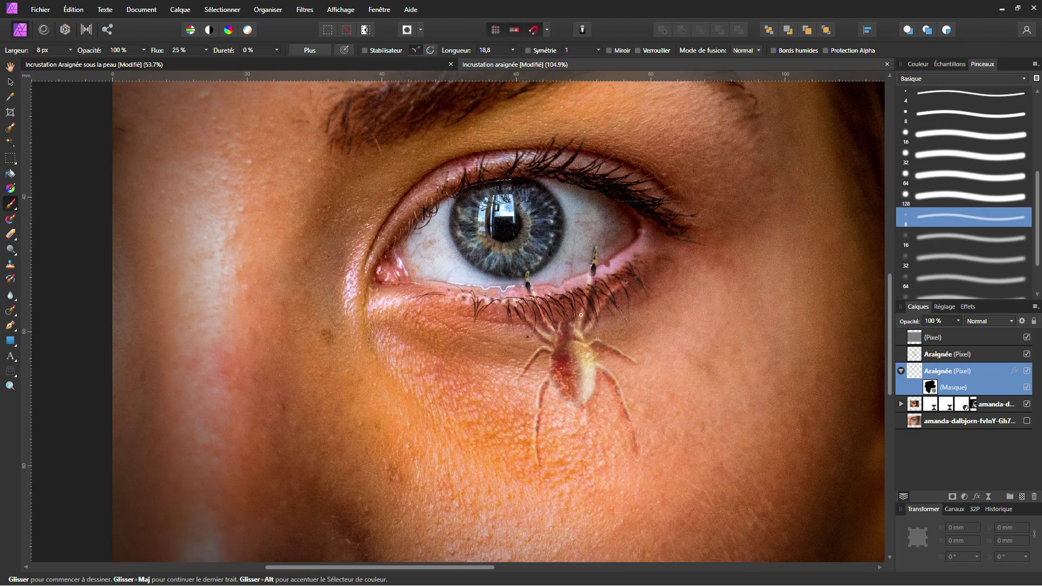
scroll(582, 303, down, 1)
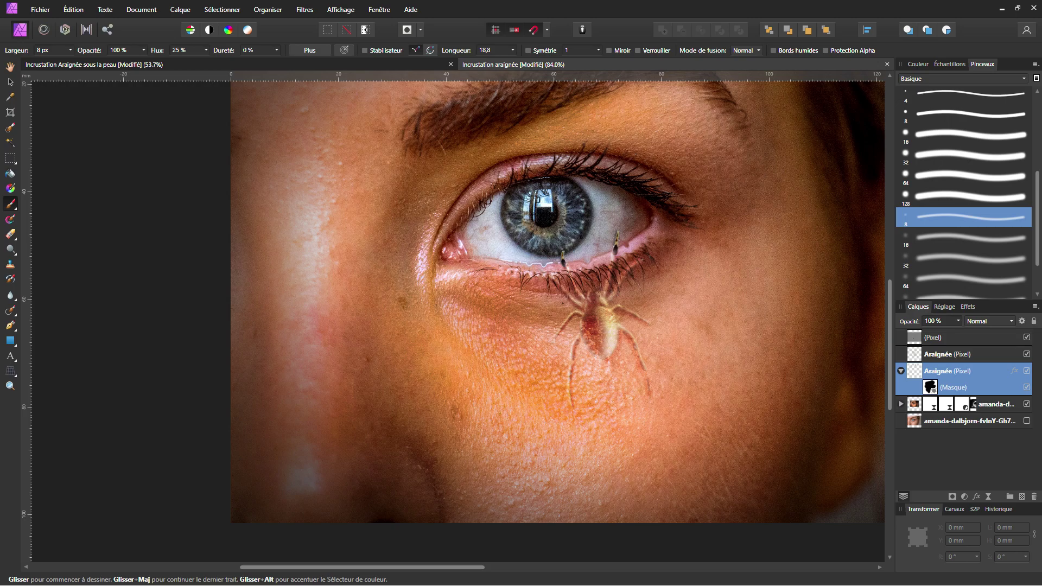
click(901, 371)
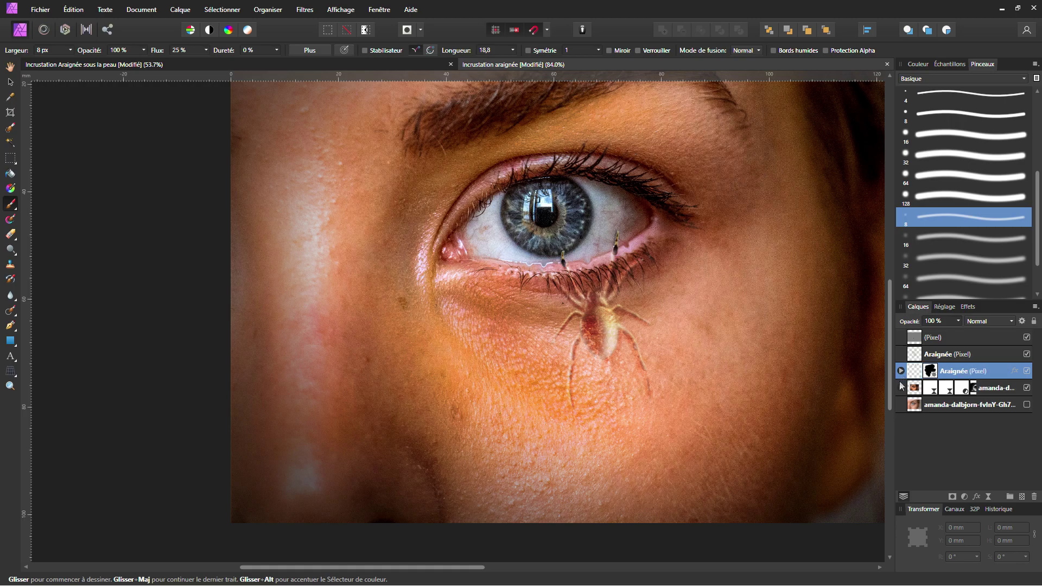
scroll(565, 300, down, 3)
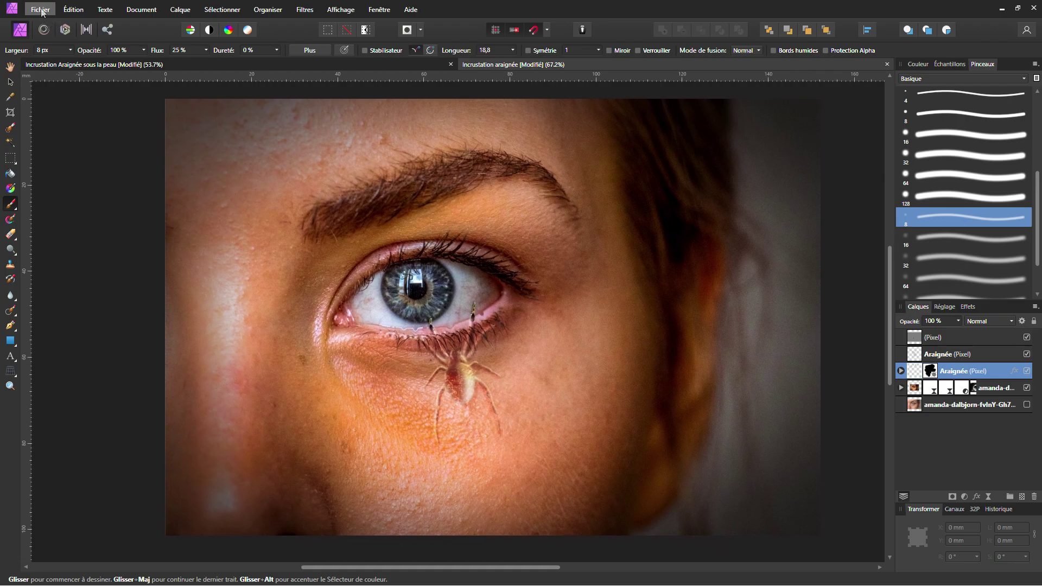
Place the image web-g2be51ebb5_1280.jpg above the masked Araignée layer, sized to cover the entire photo.
click(42, 10)
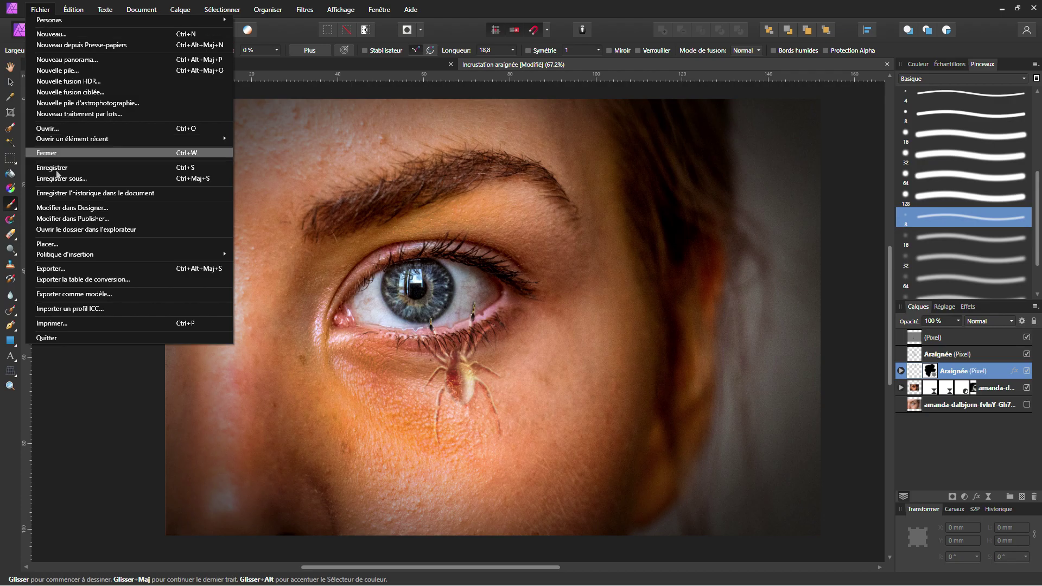
click(57, 246)
click(272, 187)
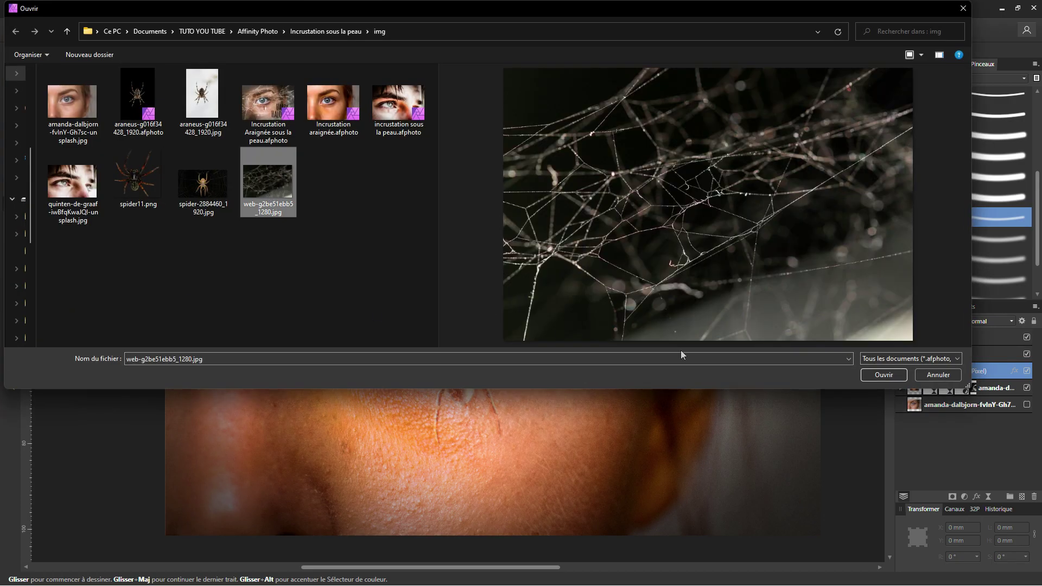
click(884, 375)
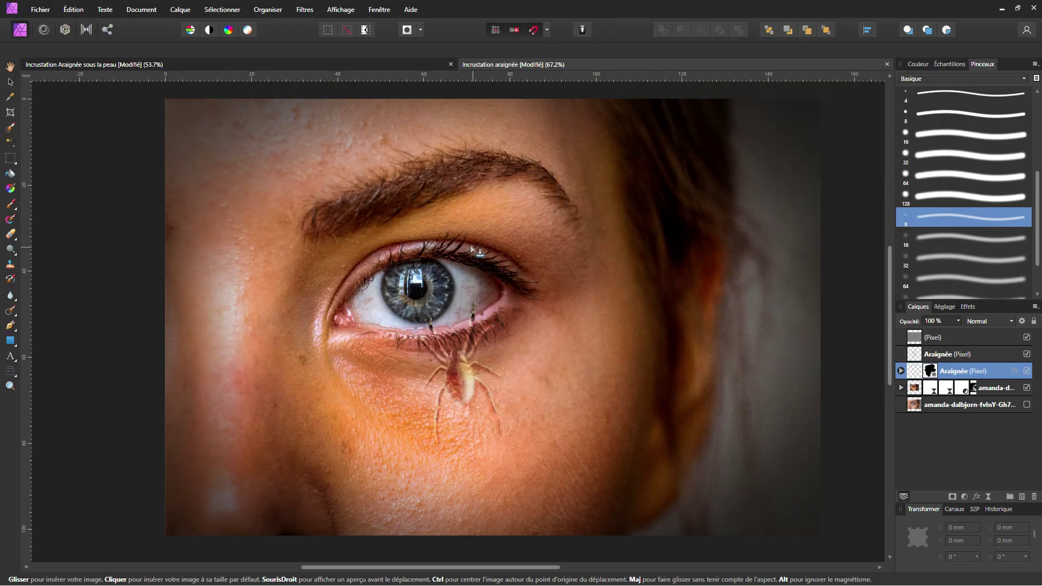
drag(167, 100, 836, 532)
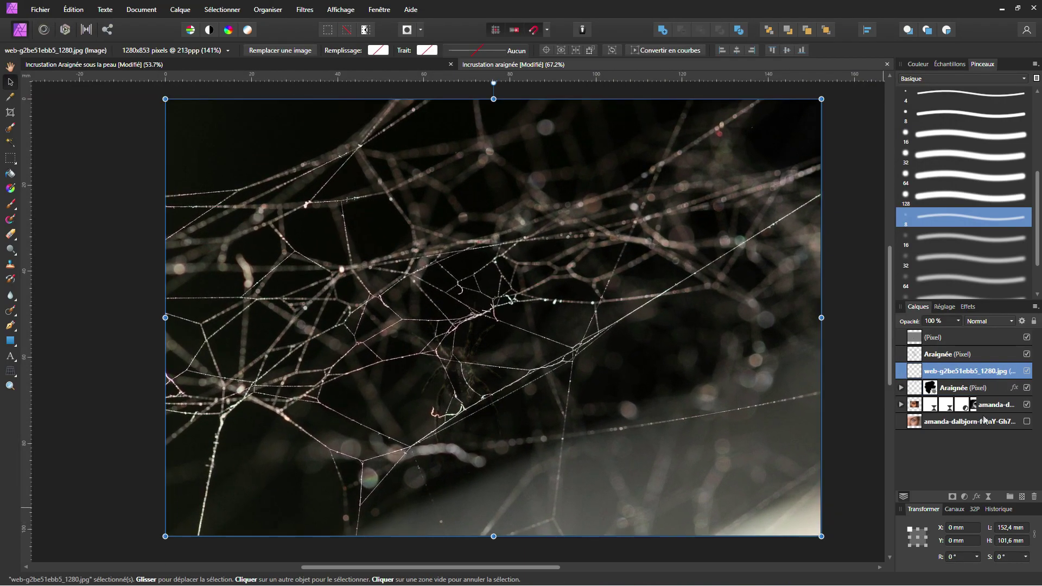
Move the web-g2be51ebb5_1280.jpg layer to the top of the layer stack and set its blend mode to Superposition.
drag(975, 376, 972, 335)
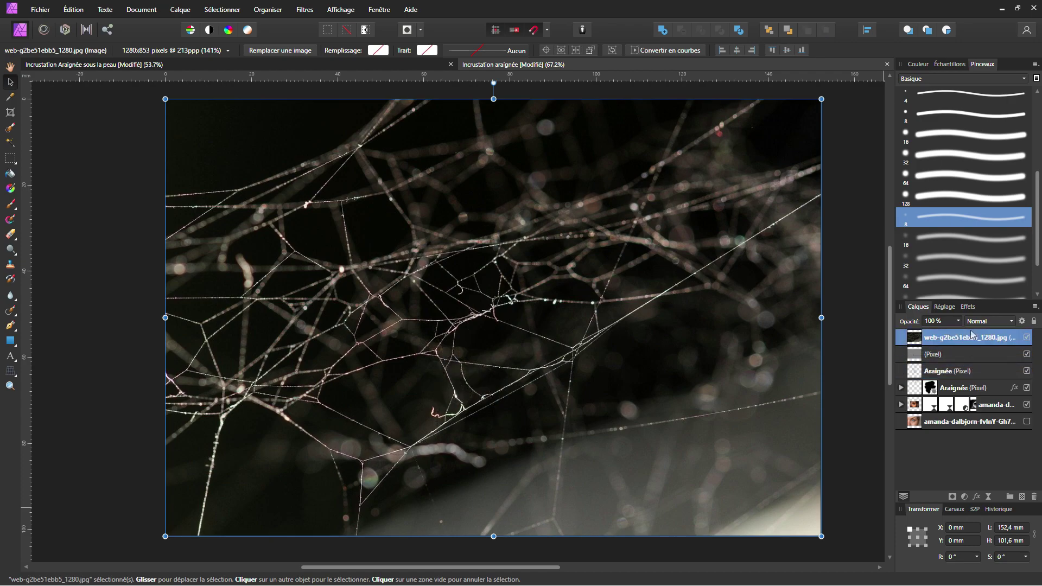
click(989, 321)
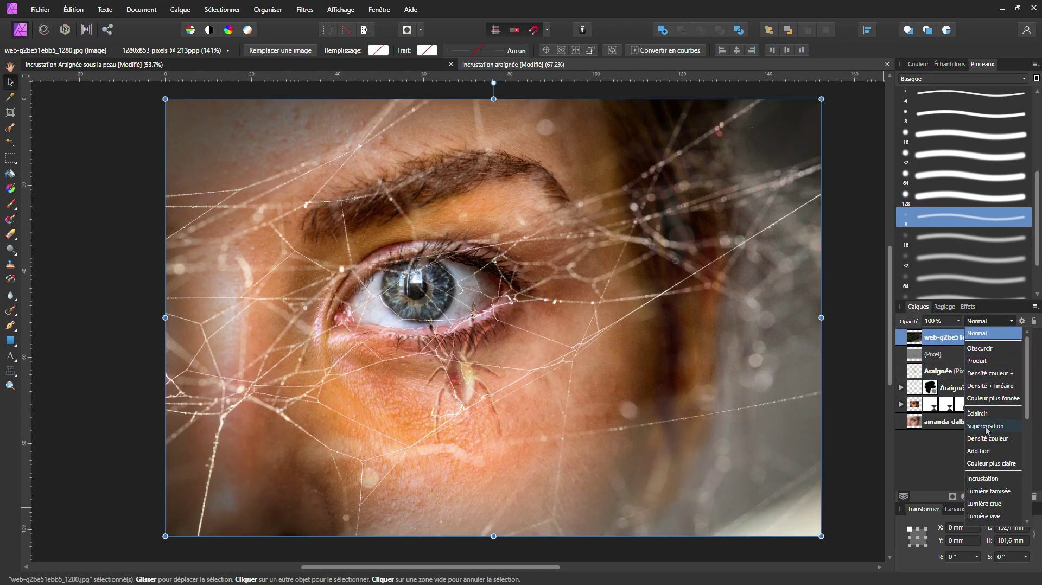
click(986, 427)
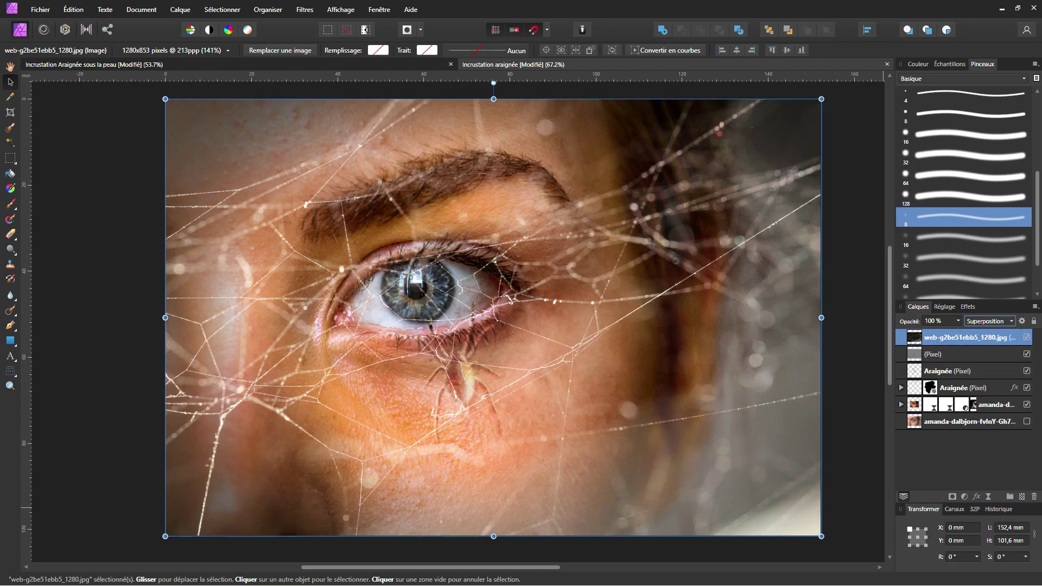
Apply a slight Flou gaussien layer effect to the spider web image and close the layer effects.
click(977, 497)
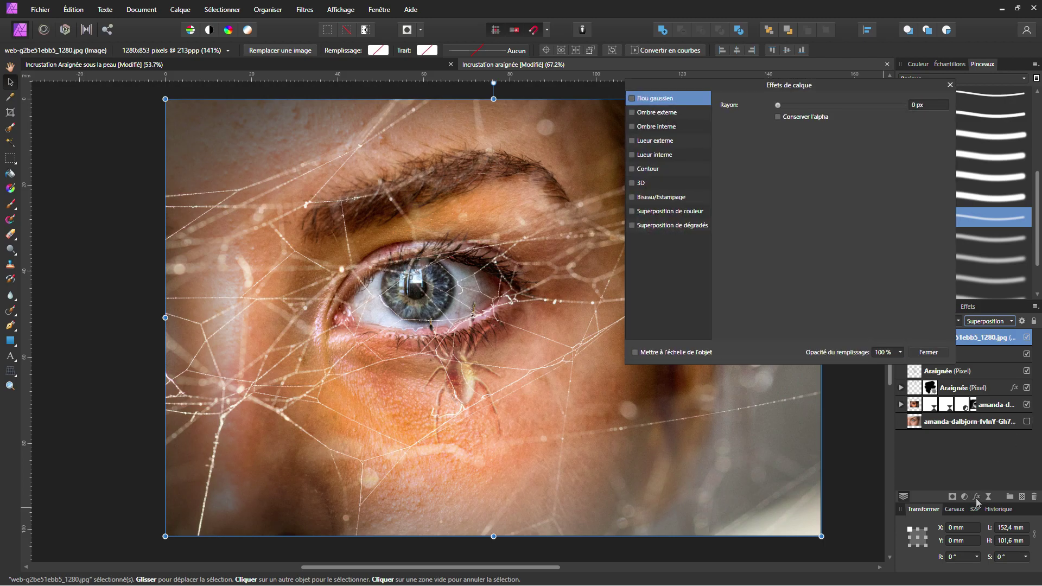
click(632, 99)
drag(778, 105, 810, 111)
key(Return)
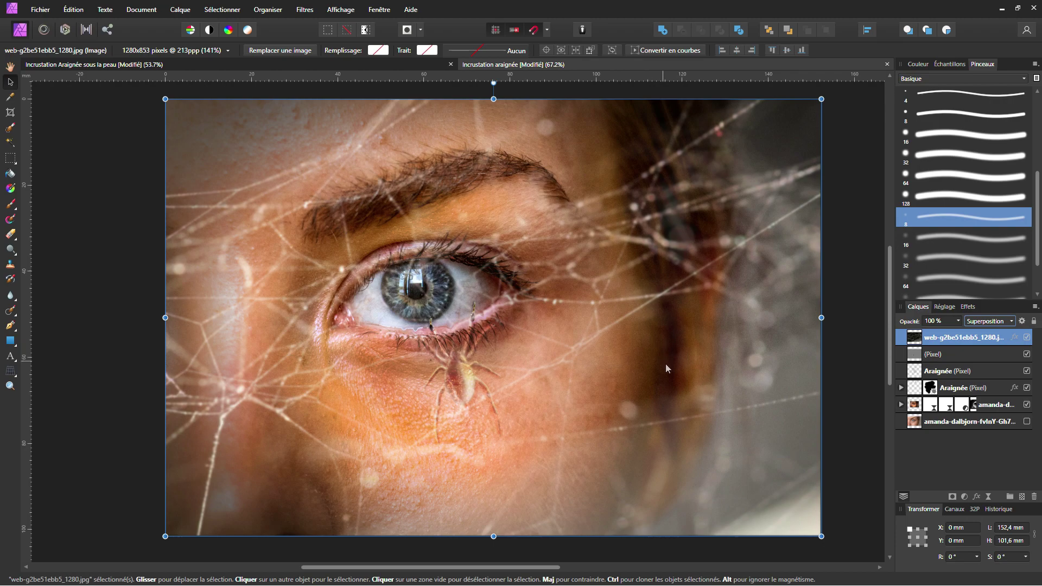
Add a live Passe-haut filter as a separate layer above the web image and set its blend mode to Incrustation.
click(989, 496)
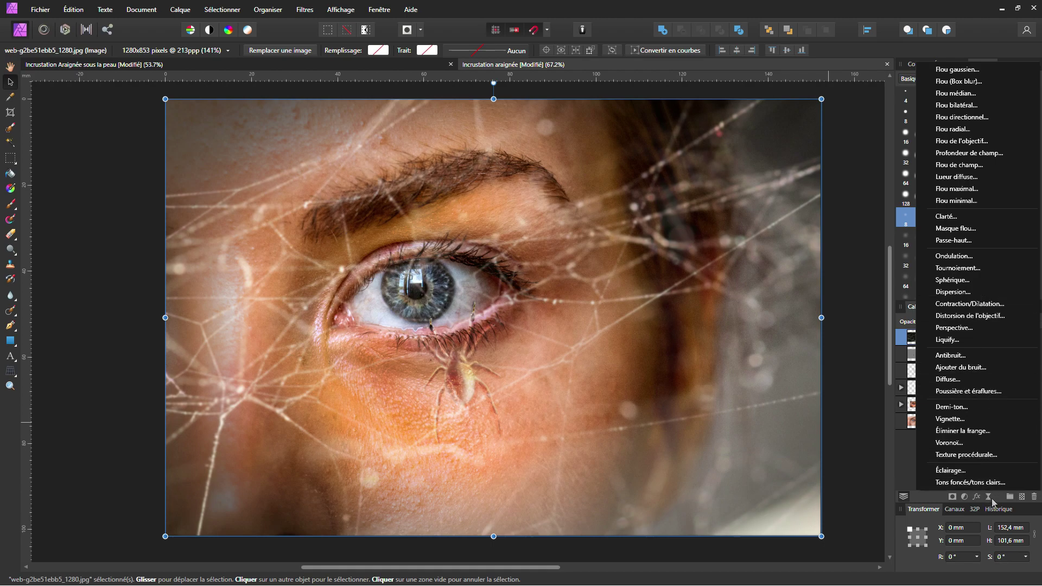
click(971, 238)
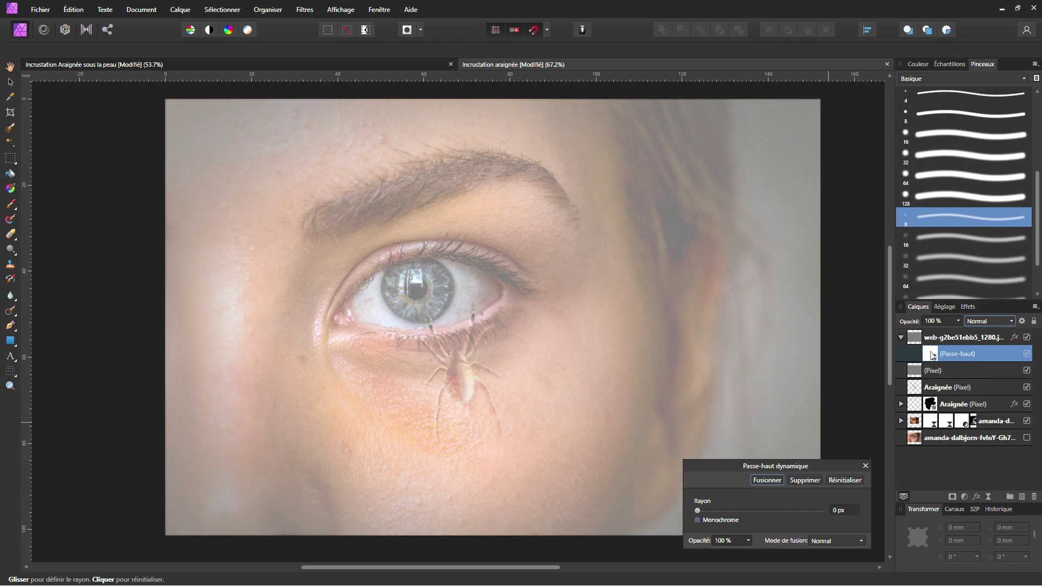
drag(936, 358, 940, 332)
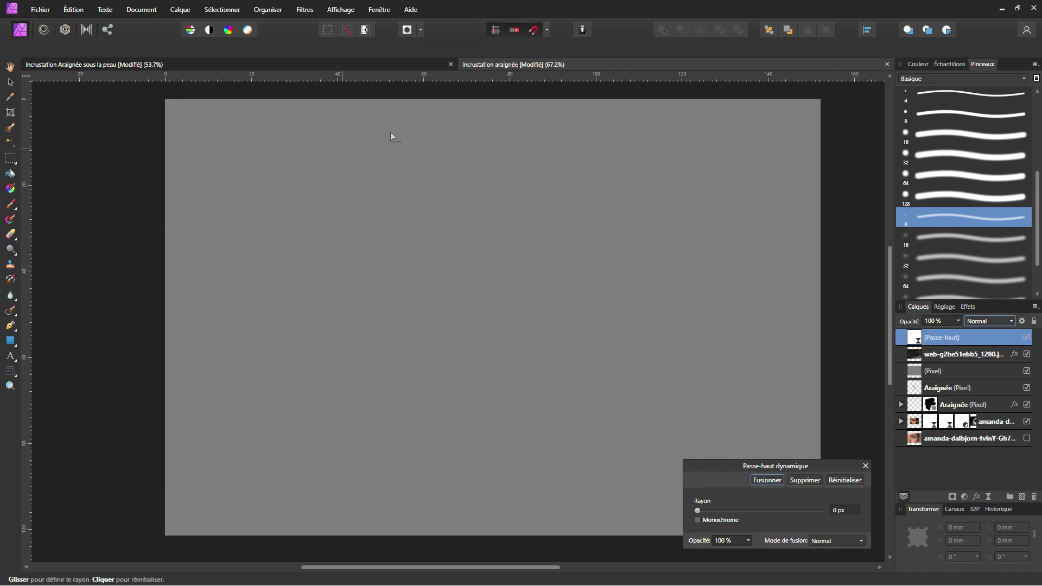
click(821, 542)
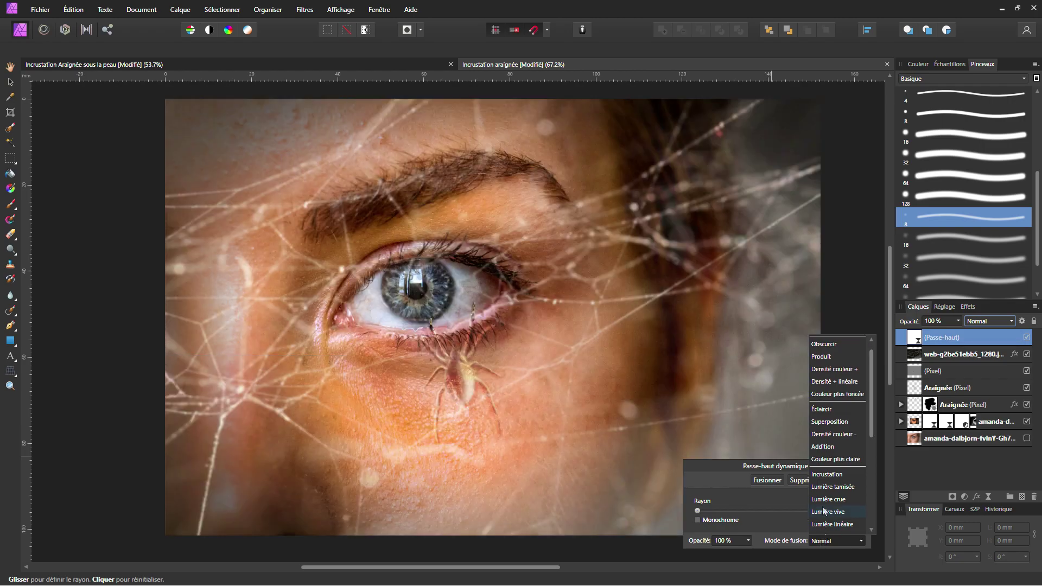
click(826, 487)
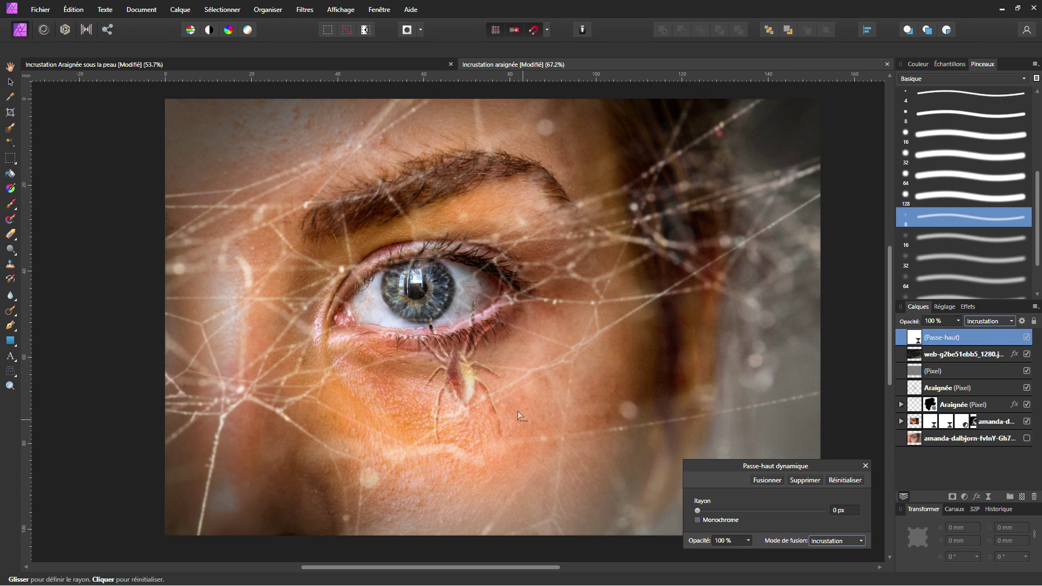
Set the Passe-haut radius to 42,8 px, raise it slightly further, and close the filter settings.
scroll(471, 347, up, 2)
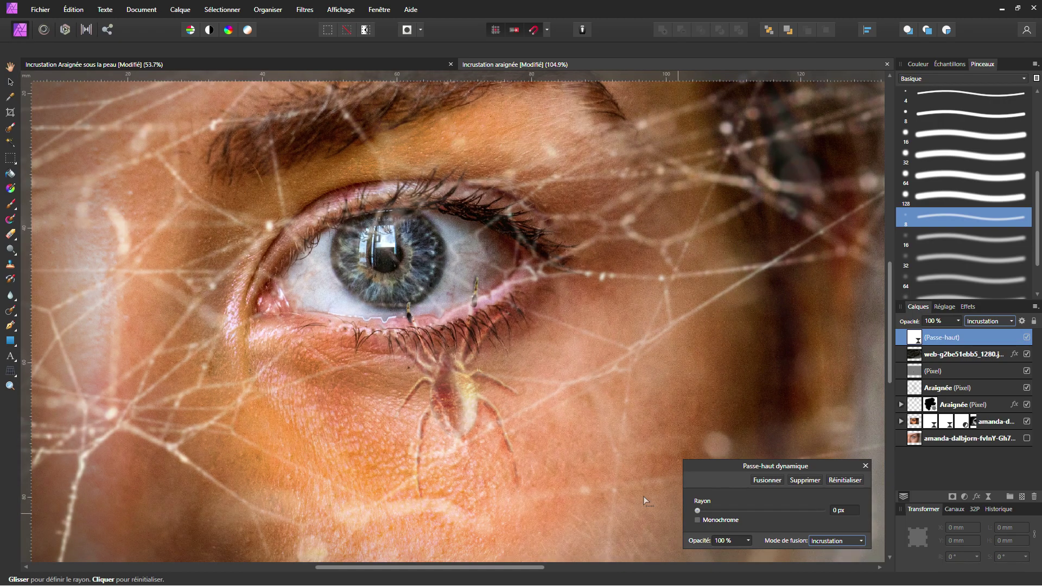
drag(698, 511, 798, 519)
scroll(524, 400, down, 1)
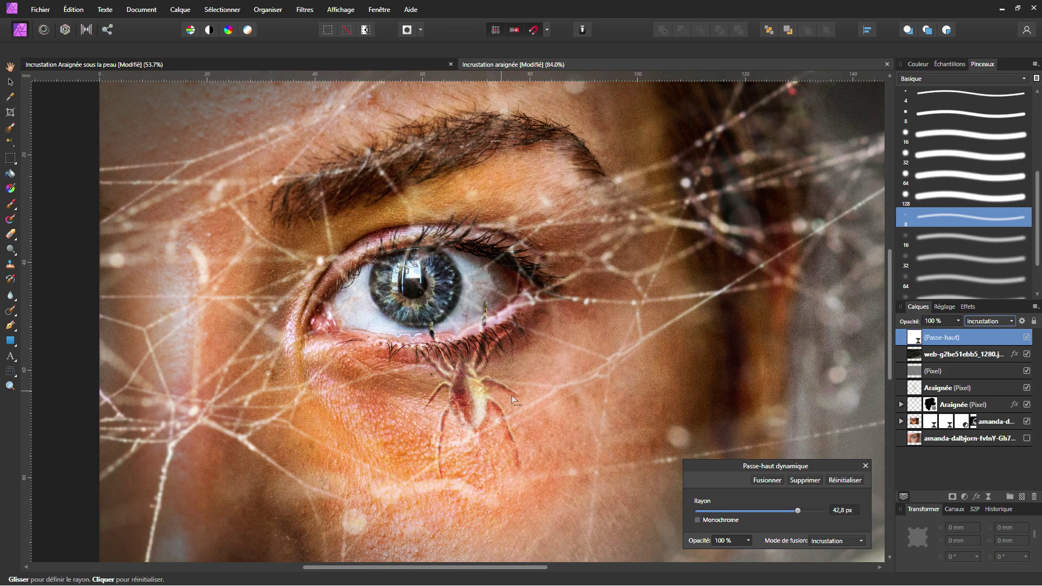
scroll(512, 395, down, 2)
scroll(518, 394, up, 1)
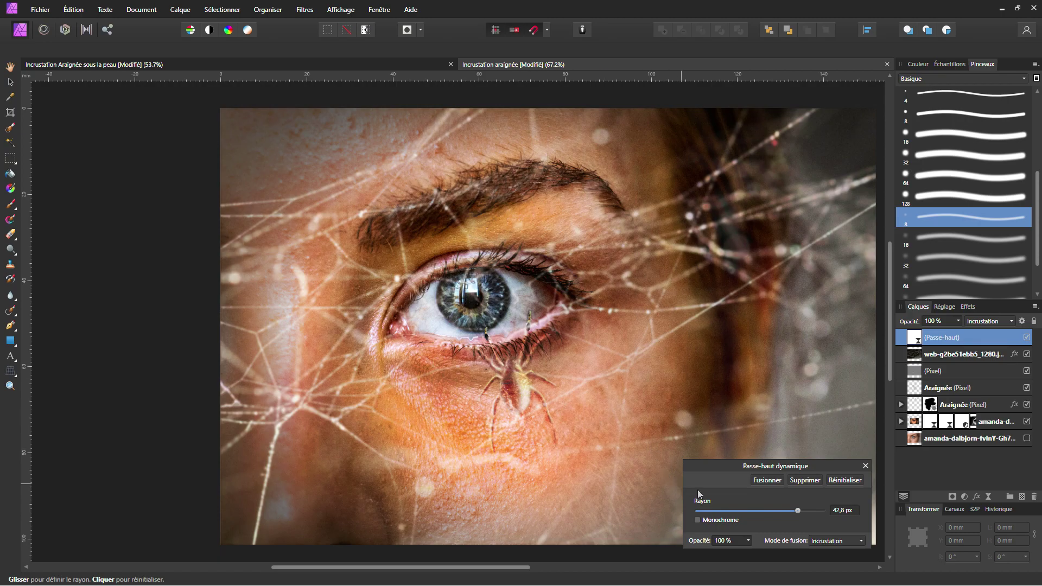
mouse_move(799, 511)
mouse_down()
mouse_move(839, 516)
mouse_move(787, 518)
mouse_move(813, 519)
mouse_up()
click(866, 466)
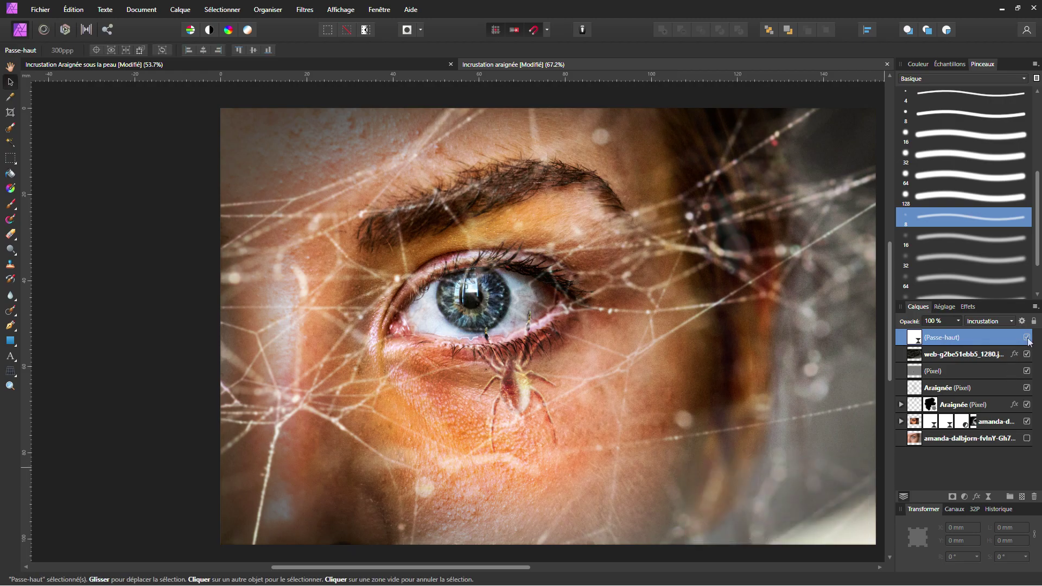
Toggle the Passe-haut layer's visibility to compare the composition with and without the sharpening.
click(1027, 338)
click(1028, 338)
click(1027, 338)
click(1028, 337)
scroll(587, 439, down, 1)
scroll(582, 443, up, 1)
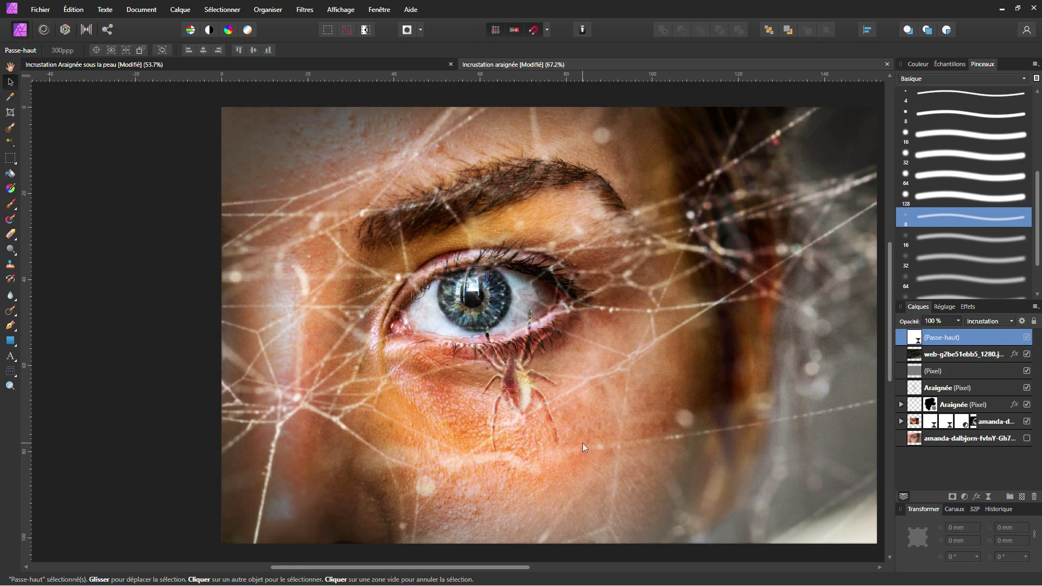